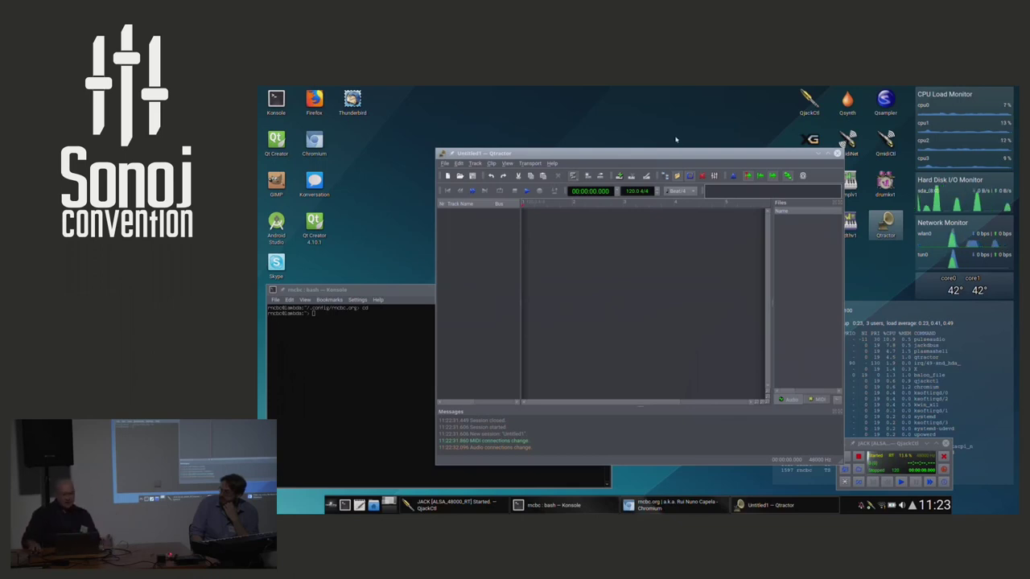
Step: Reposition the Qtractor window on the desktop and enlarge it to give the track area more room
left_click_drag(636, 157, 562, 123)
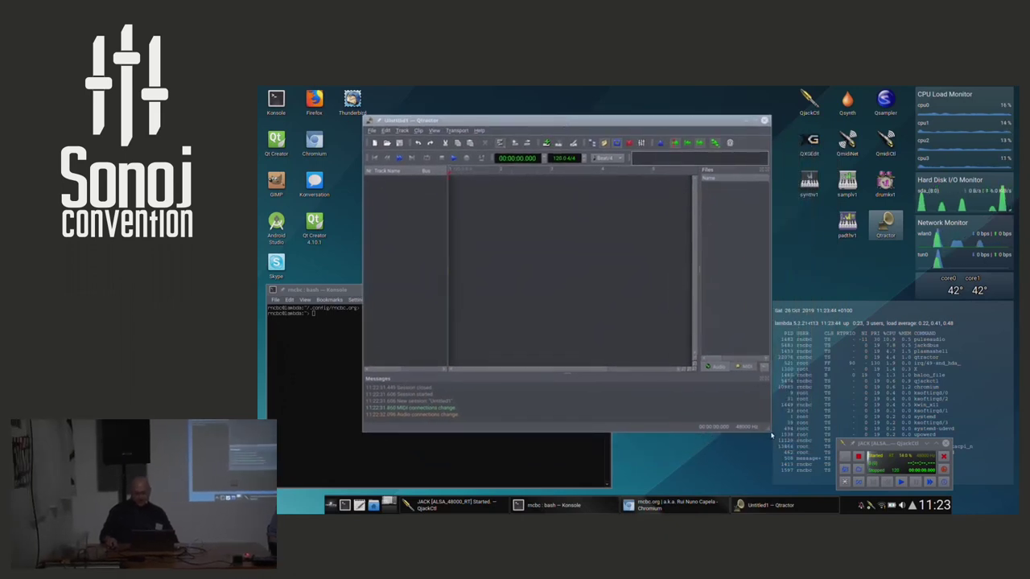
left_click_drag(768, 437, 974, 483)
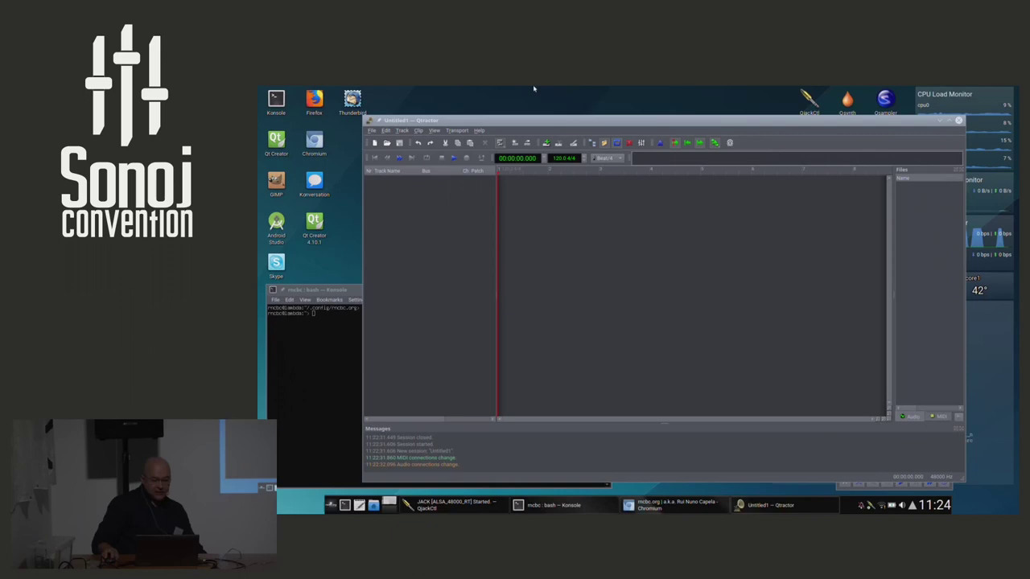
Step: Set the audio capture/export sample format to Float 32-Bit in the program options
left_click(435, 131)
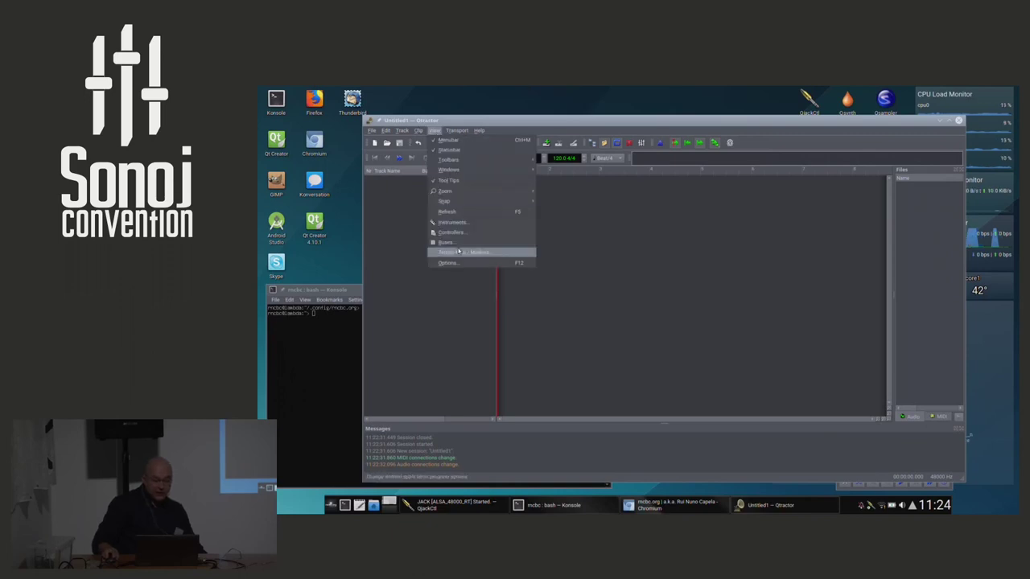
left_click(464, 267)
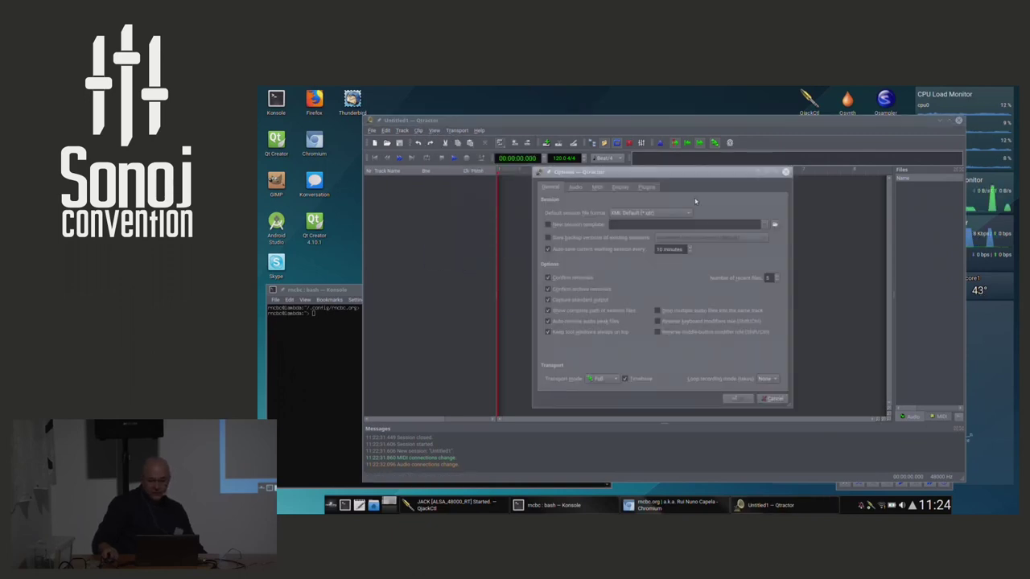
left_click(575, 187)
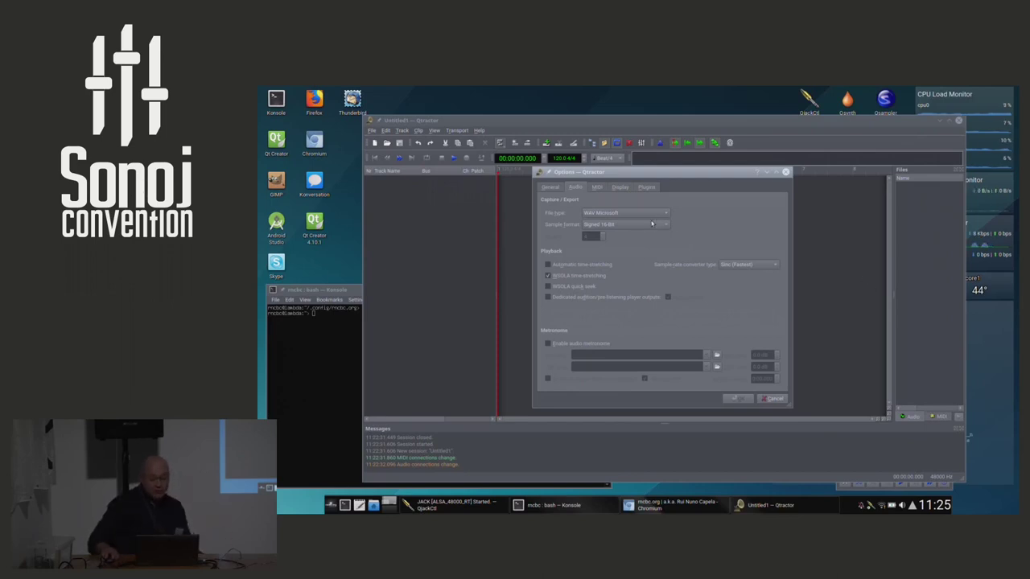
left_click(640, 225)
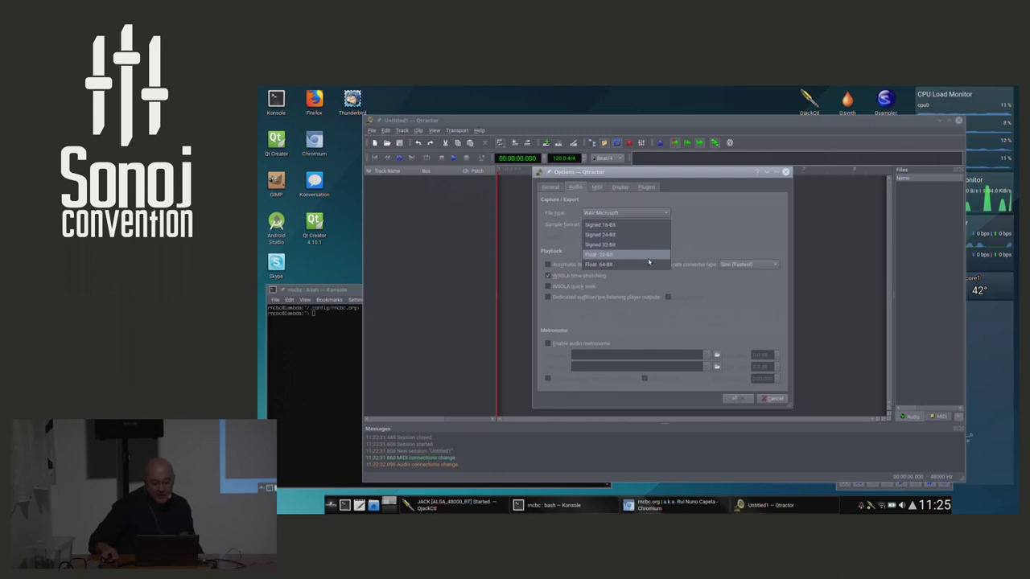
left_click(649, 259)
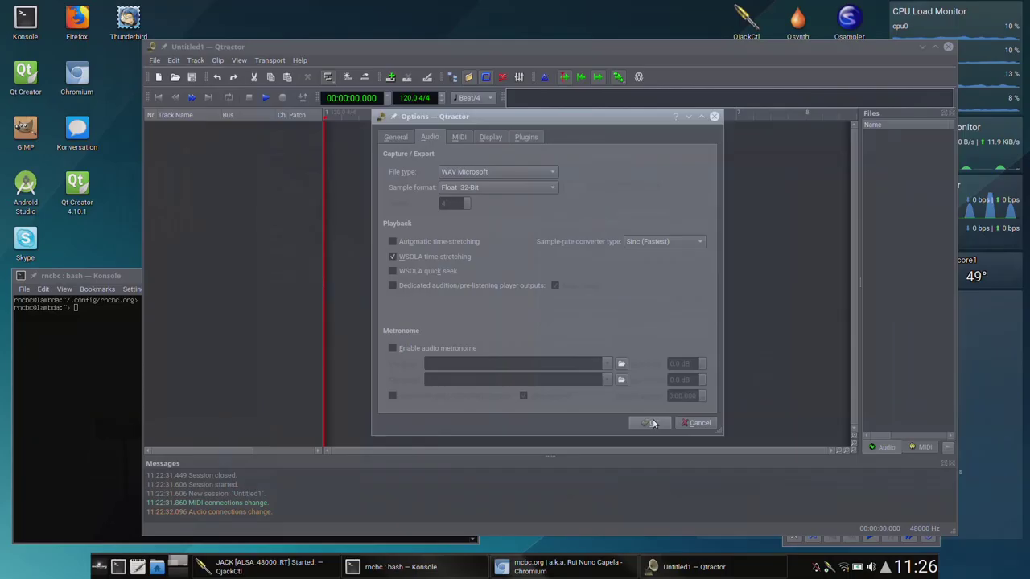
left_click(737, 398)
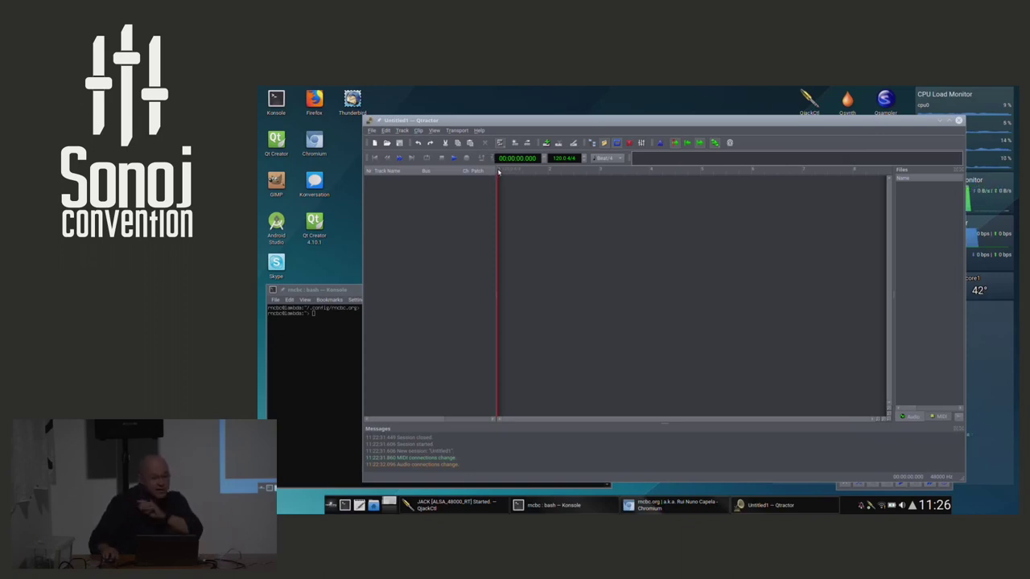
Step: Show the file system browser and open the folder Media/Sound/Origin Sound - Liquid Motion/Drum Loops/Full
left_click(592, 143)
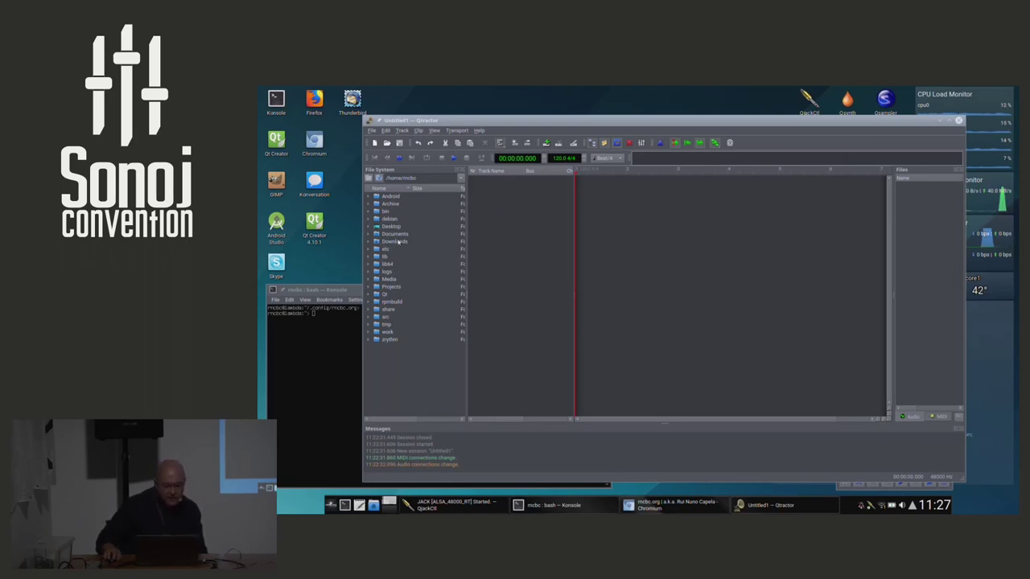
double_click(393, 280)
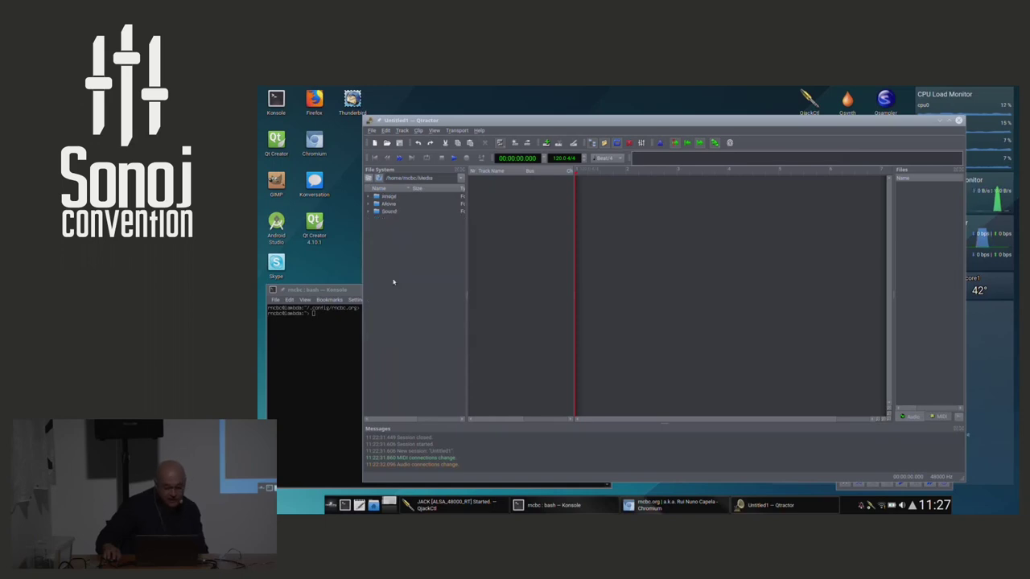
double_click(394, 211)
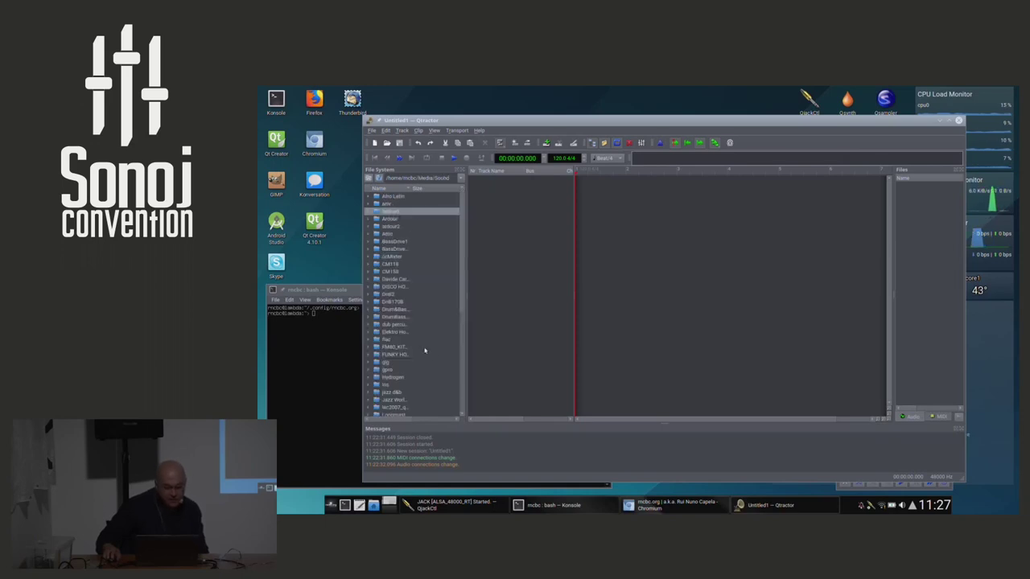
scroll(425, 348, "down", 5)
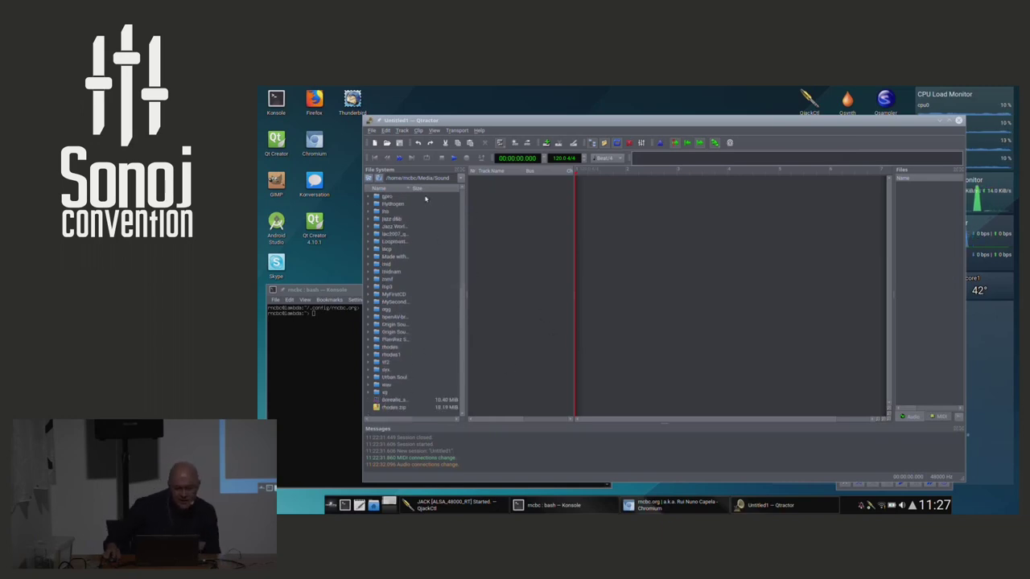
left_click_drag(412, 188, 441, 189)
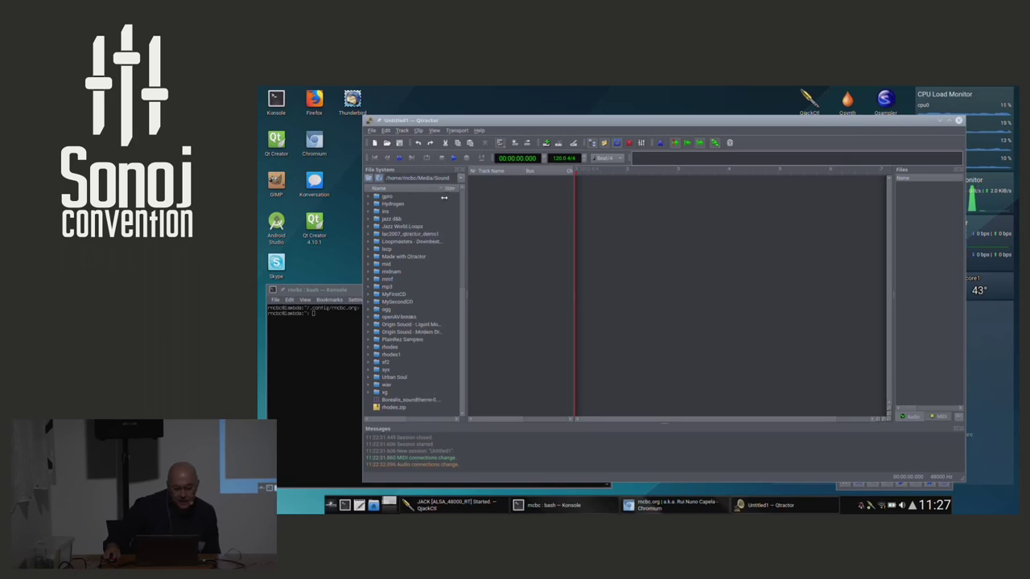
double_click(408, 324)
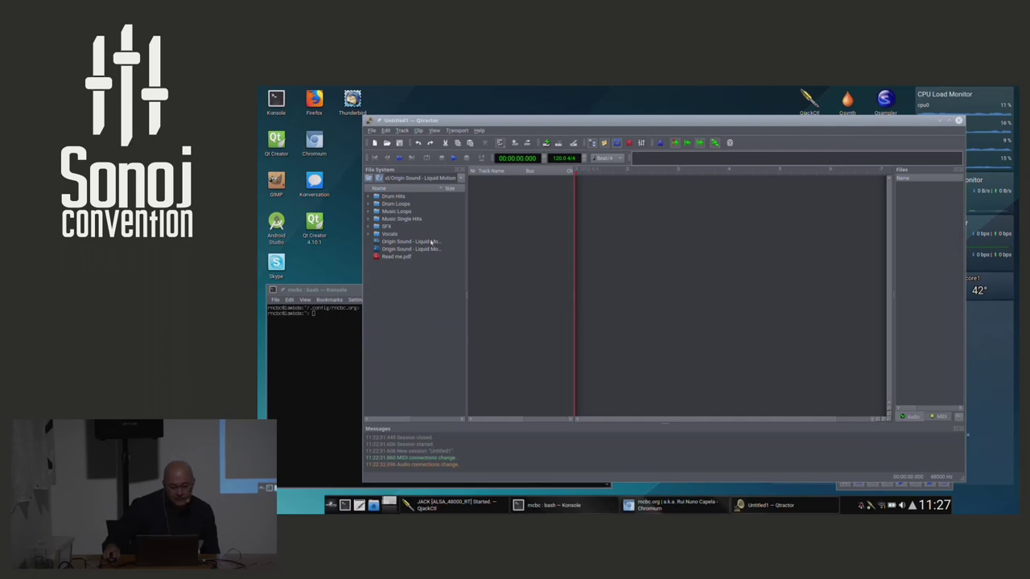
double_click(402, 204)
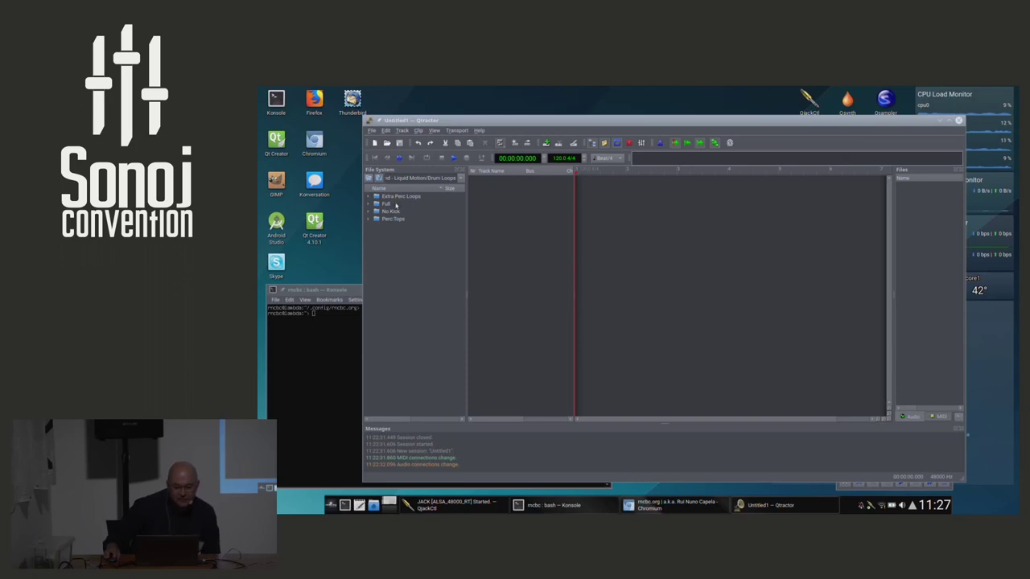
left_click(390, 204)
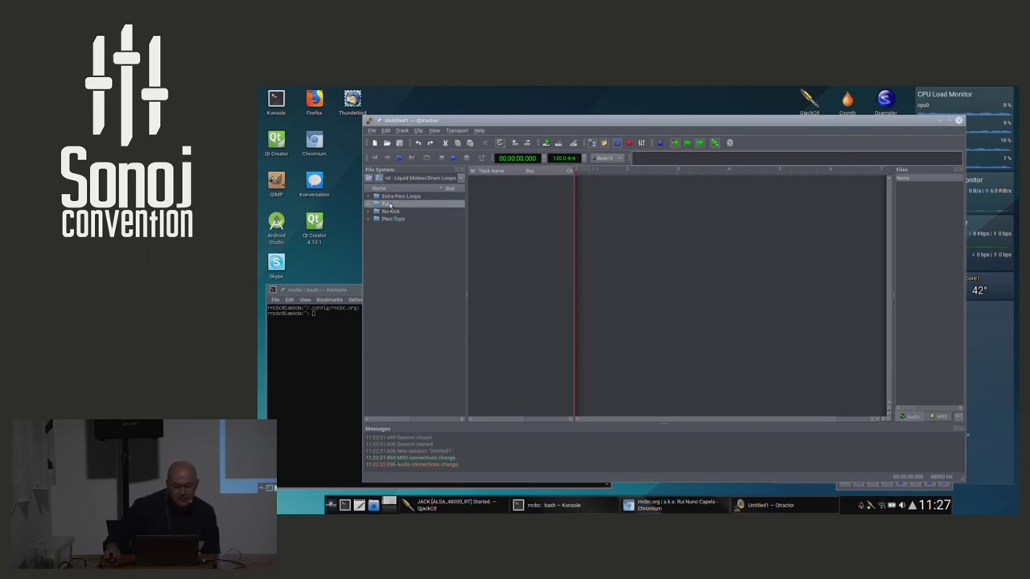
double_click(390, 205)
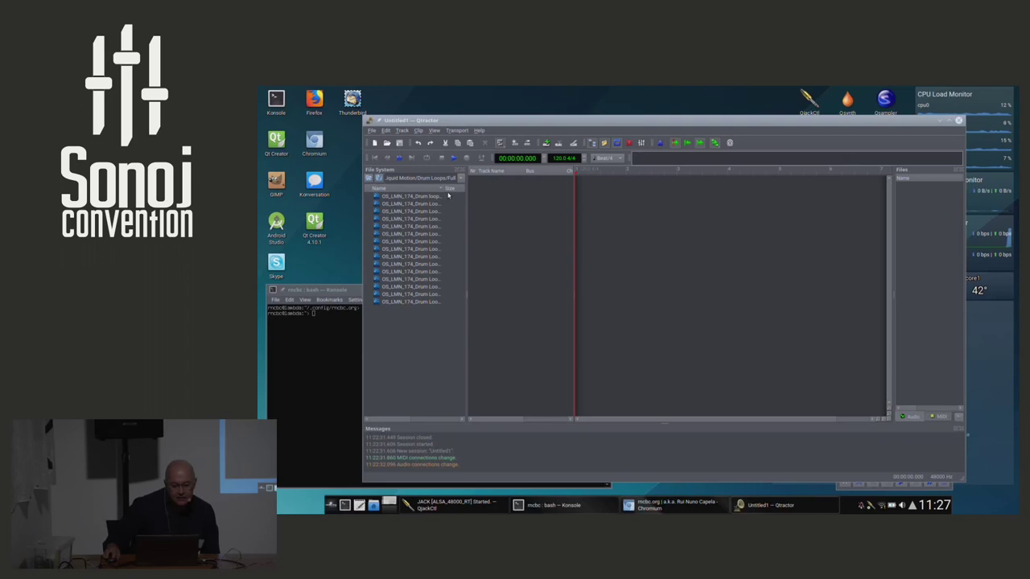
Step: Audition OS_LMN_174_Drum loop 1 (Full).wav and widen the file browser and its name column to fit full file names
left_click(425, 198)
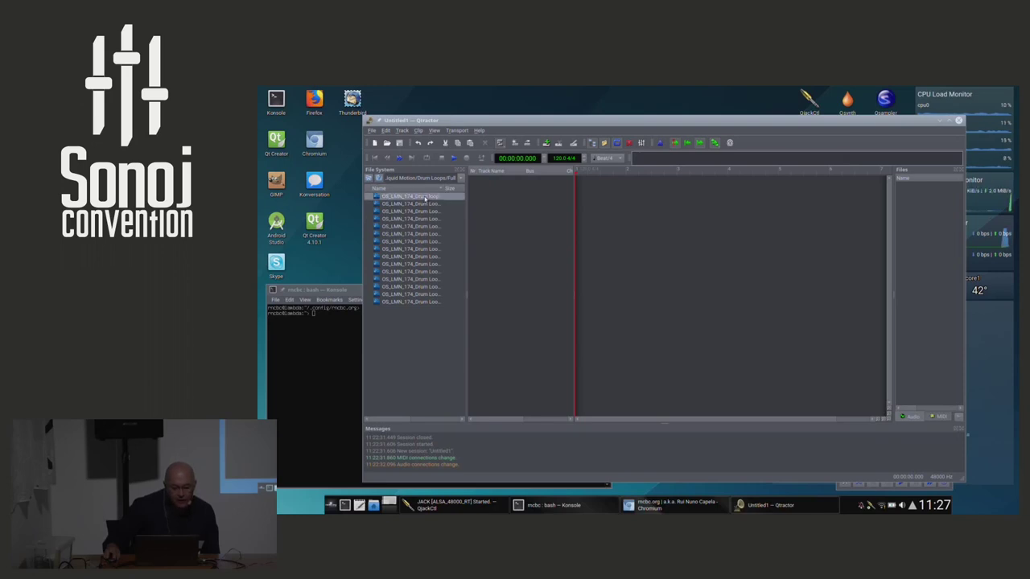
double_click(424, 198)
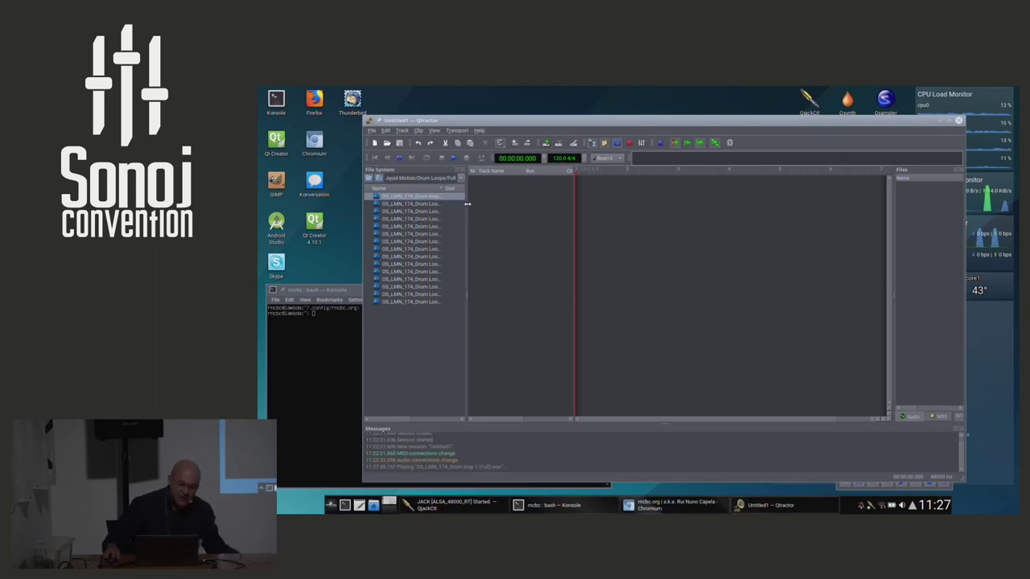
left_click_drag(466, 205, 543, 226)
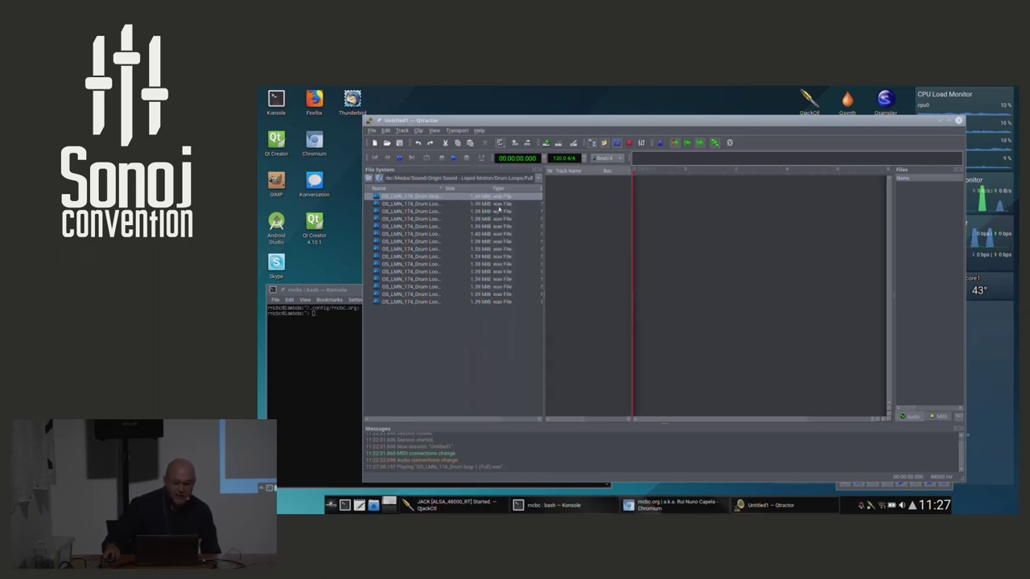
left_click_drag(444, 187, 485, 206)
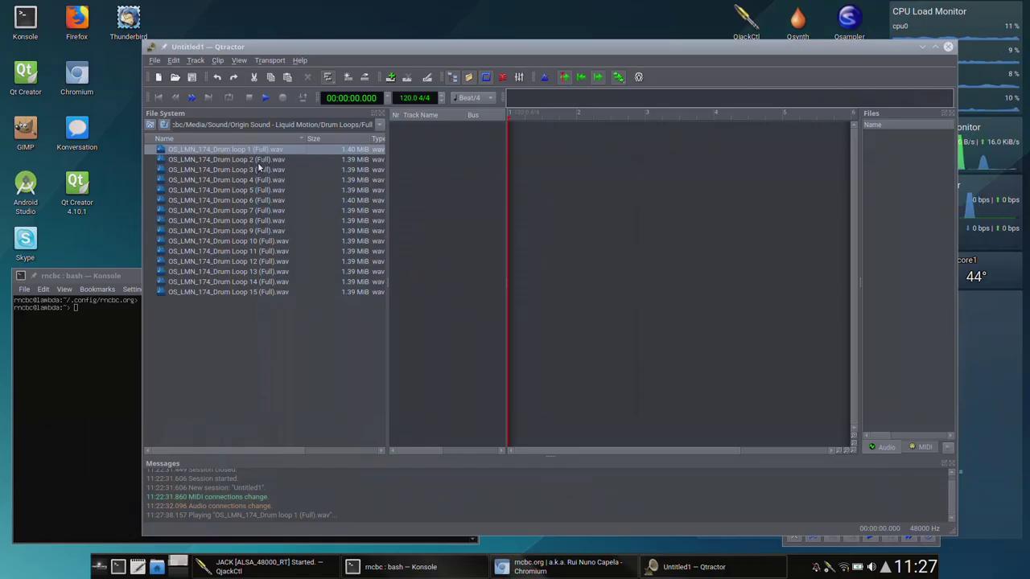
Step: Audition OS_LMN_174_Drum Loop 2 (Full).wav and Drum Loop 3 (Full).wav in the file browser
left_click(259, 164)
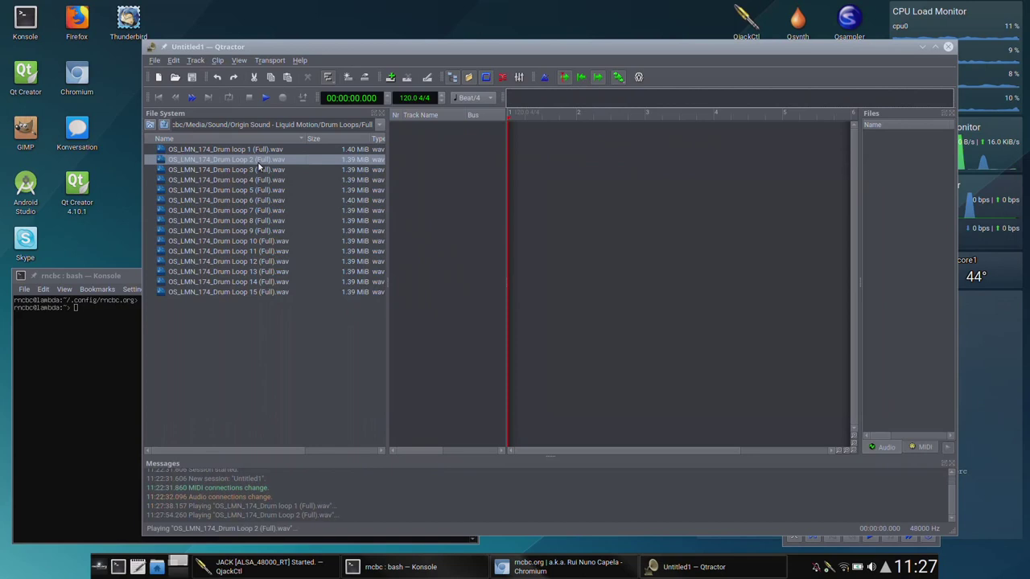
left_click(252, 173)
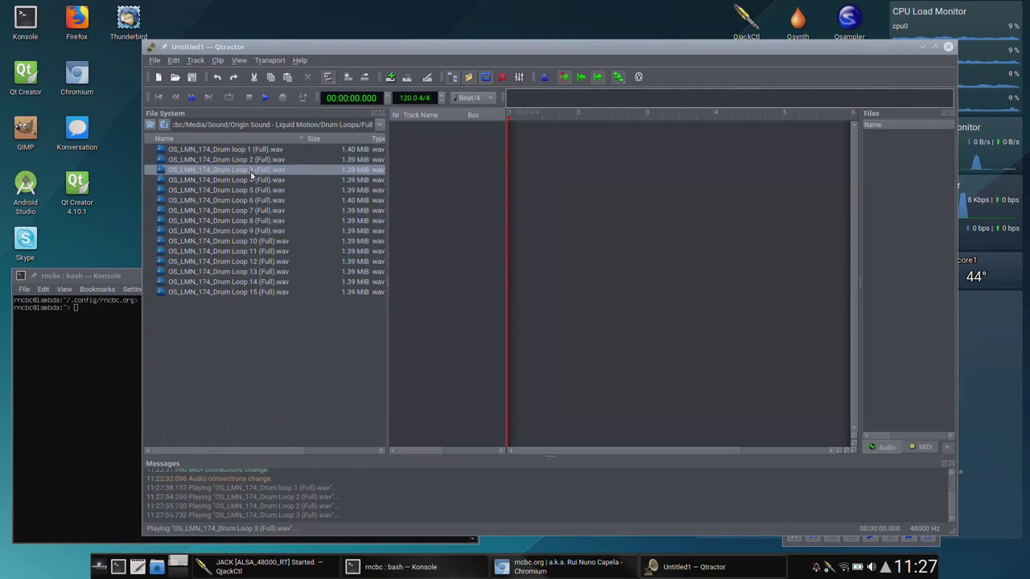
right_click(252, 181)
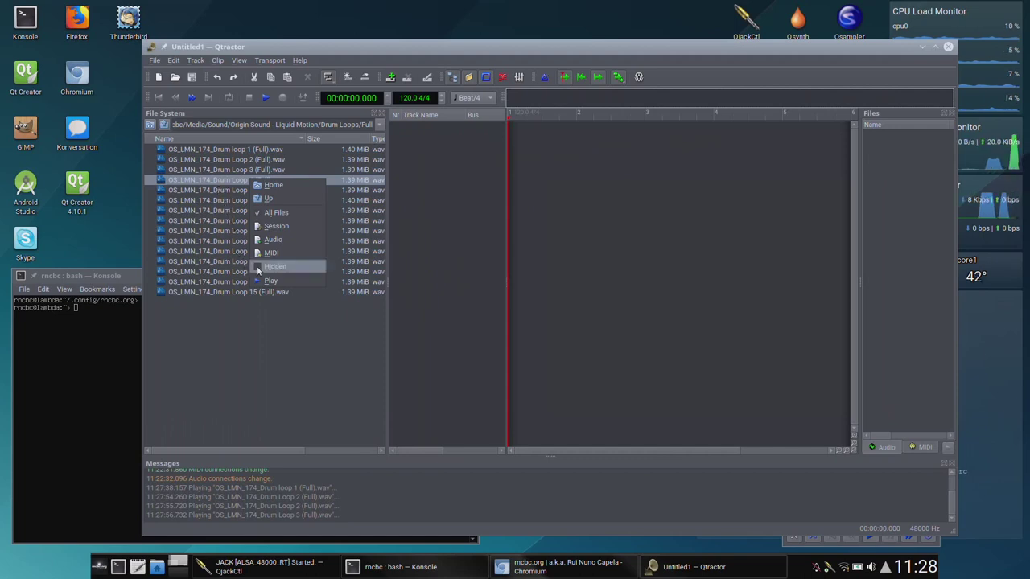
Step: Audition OS_LMN_174_Drum loop 1 (Full).wav again and place it on a new audio track starting at bar 2
left_click(237, 154)
left_click(235, 152)
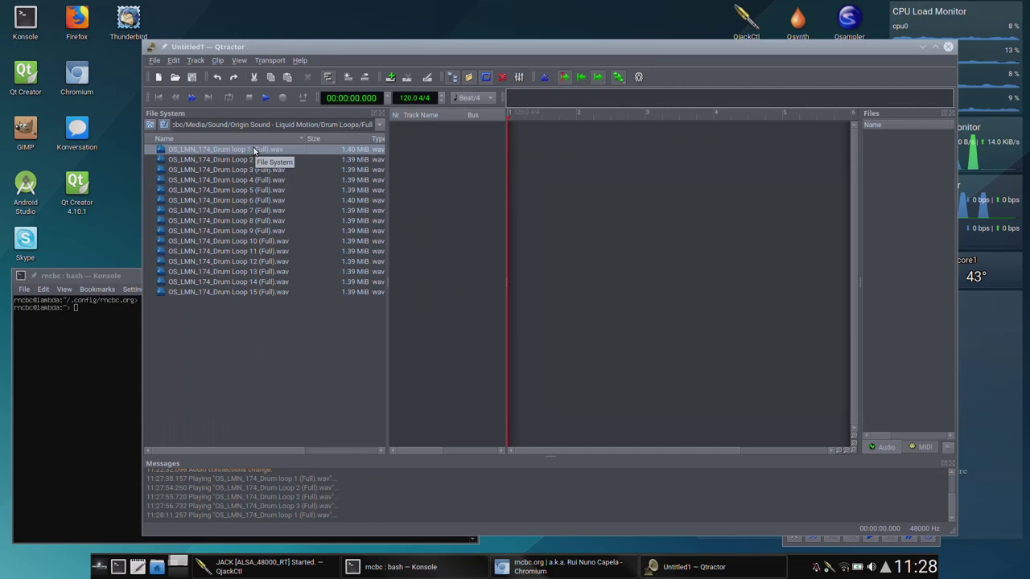
left_click_drag(256, 151, 578, 149)
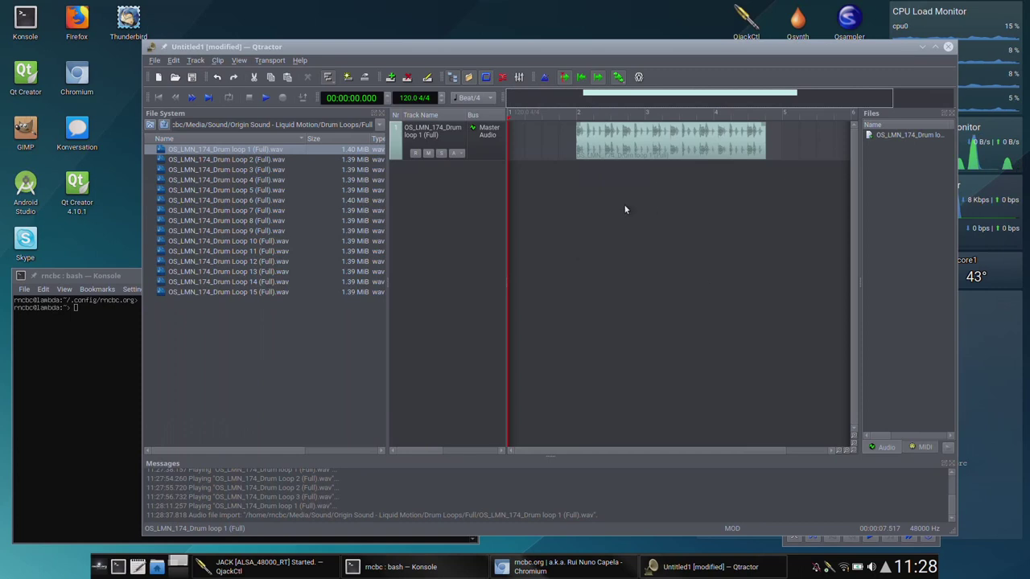
Step: Hide the file system browser and increase the height of the drum loop track
left_click(382, 114)
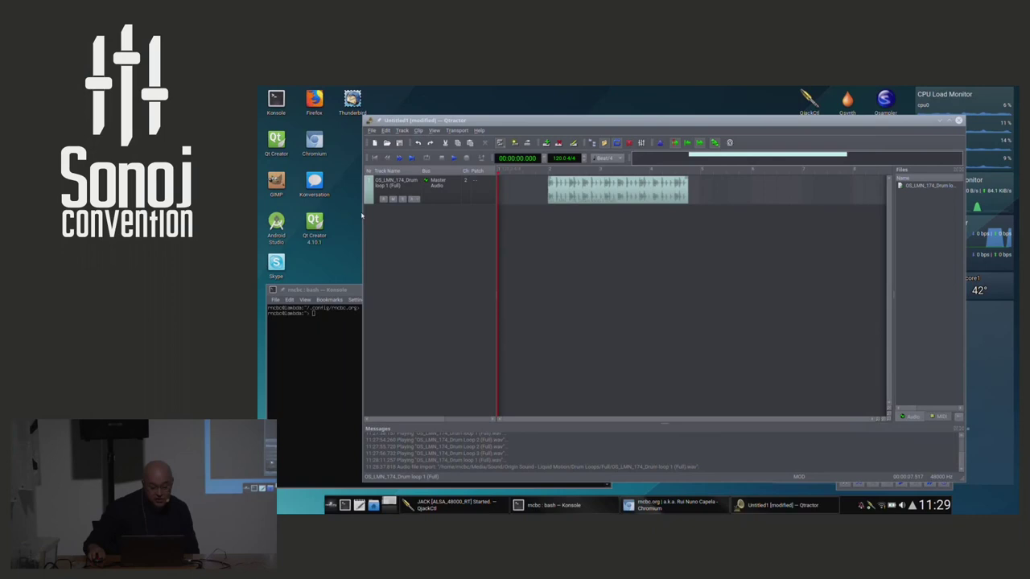
left_click_drag(372, 203, 348, 269)
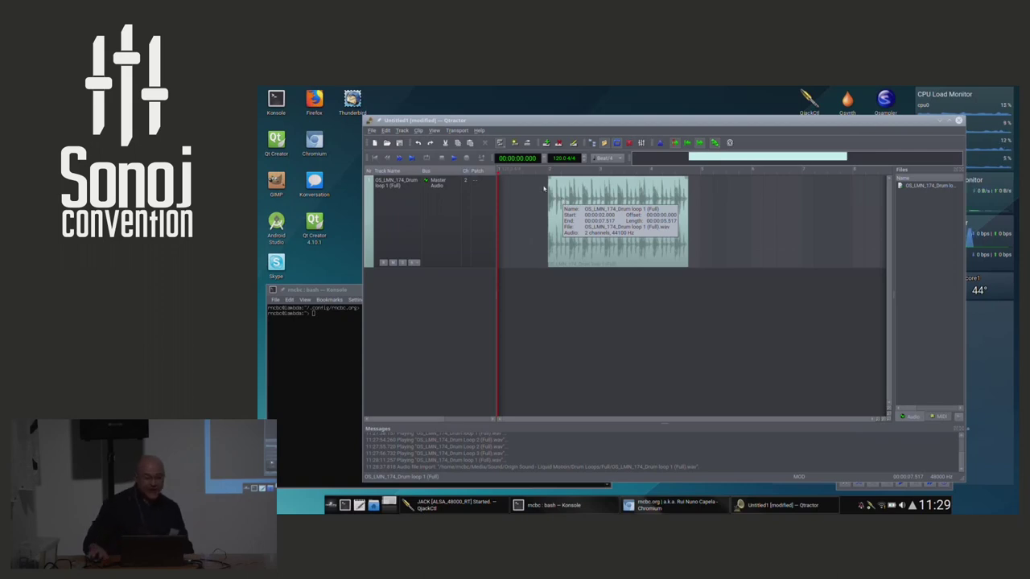
Step: Try to move the drum loop clip slightly and extend its end to about 11.6 seconds, undoing the resize
left_click(630, 238)
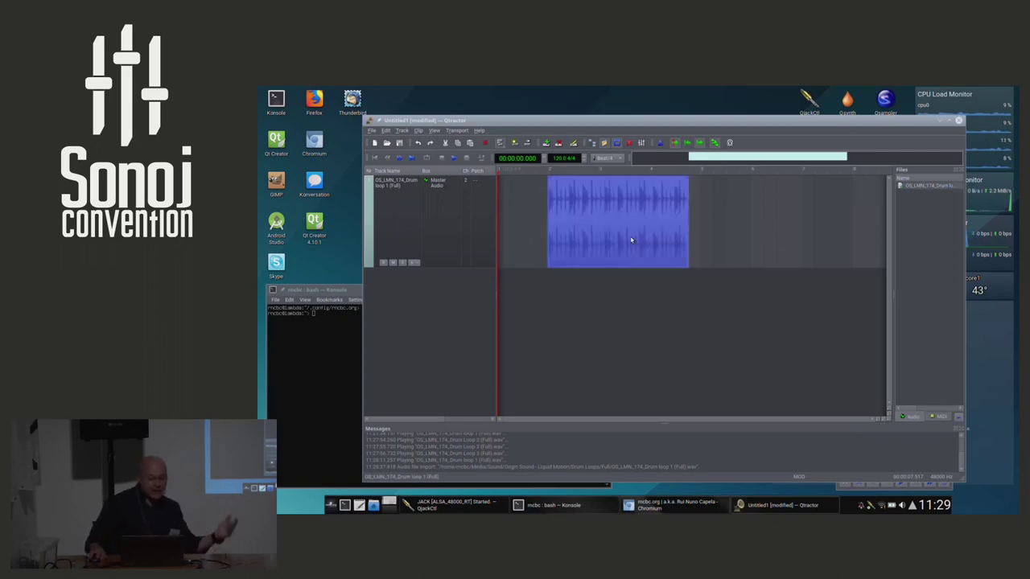
mouse_move(610, 239)
left_mouse_down()
mouse_move(768, 251)
mouse_move(625, 241)
left_mouse_up()
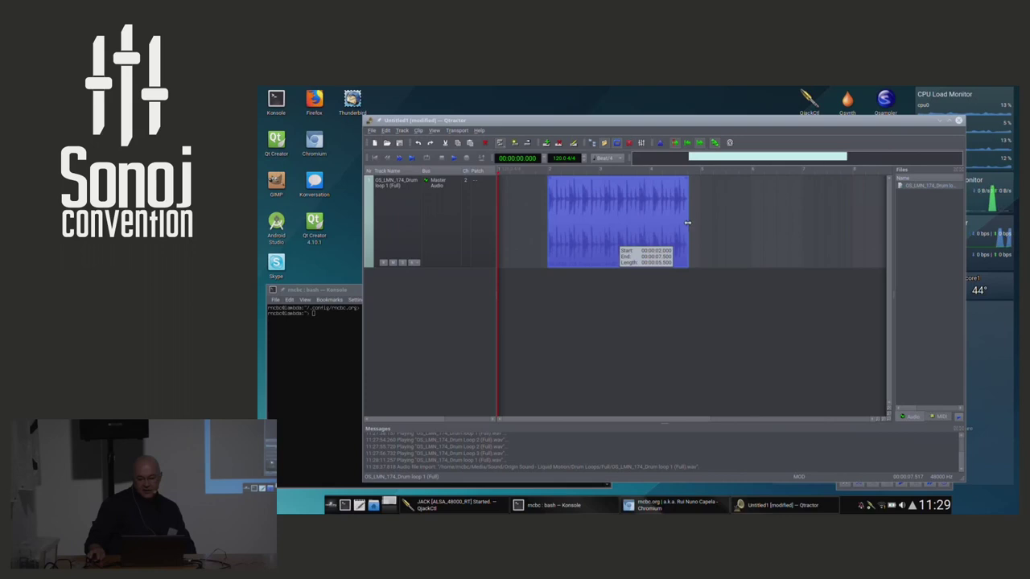
left_click_drag(688, 222, 791, 234)
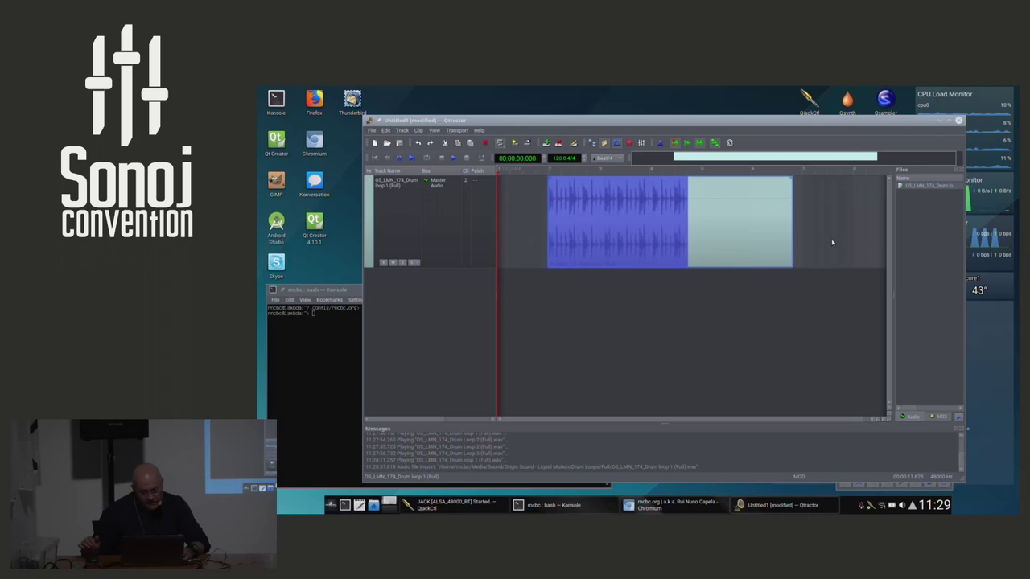
key("ctrl+z")
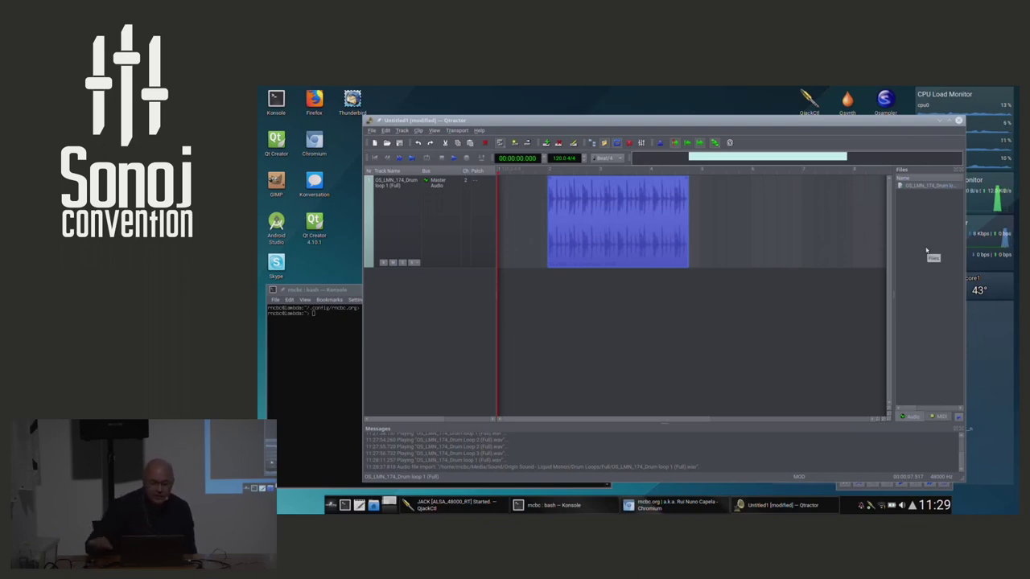
Step: Detect the drum loop clip's tempo with Tempo Adjust and apply 174.0 4/4 to the session
left_click(566, 158)
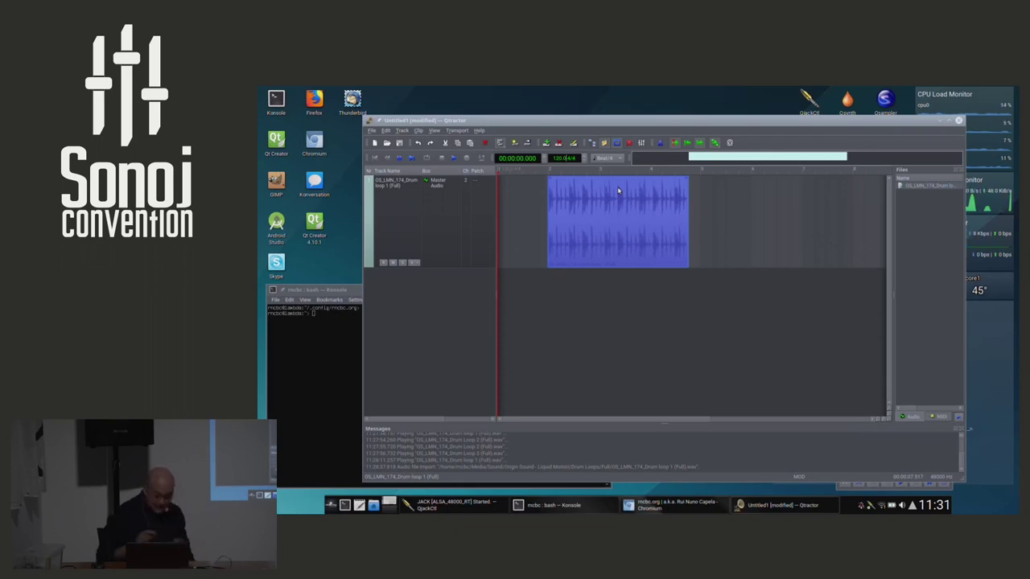
right_click(619, 236)
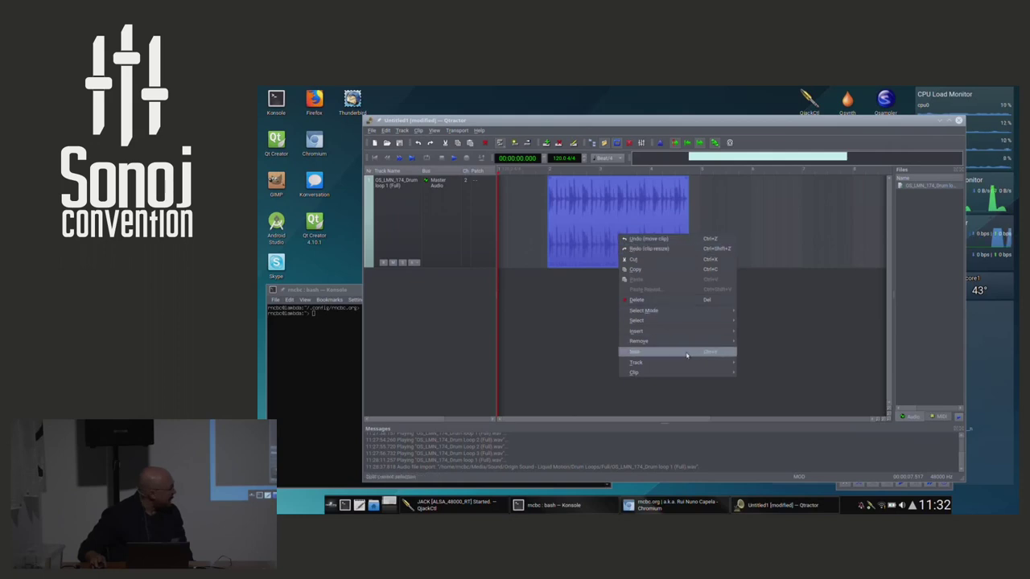
mouse_move(684, 370)
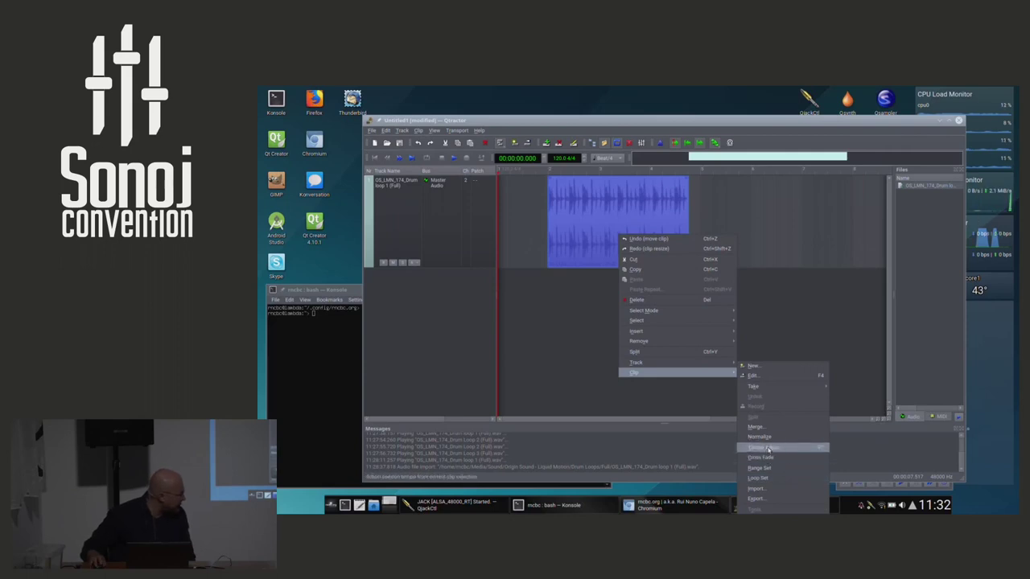
left_click(768, 449)
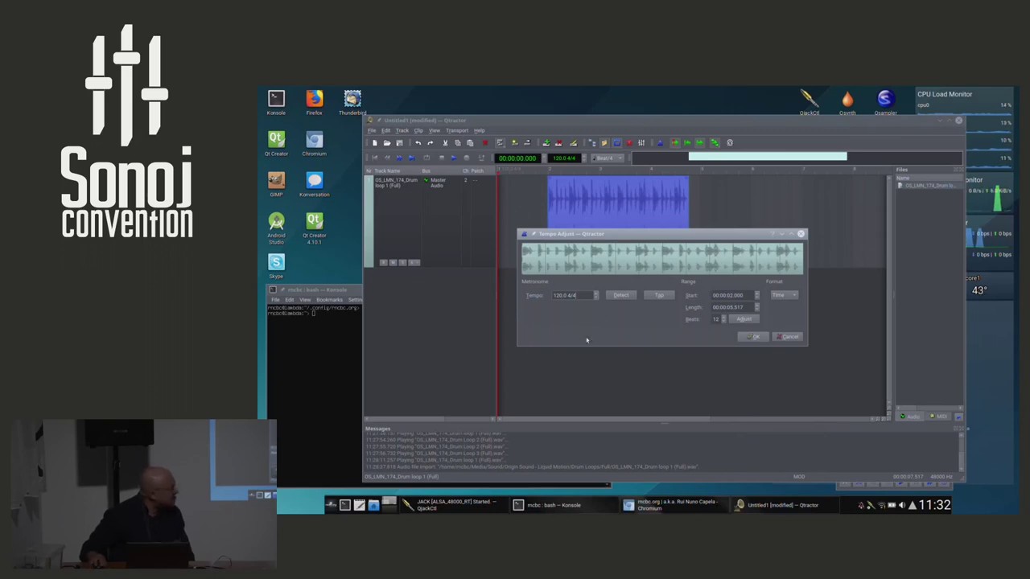
left_click(618, 296)
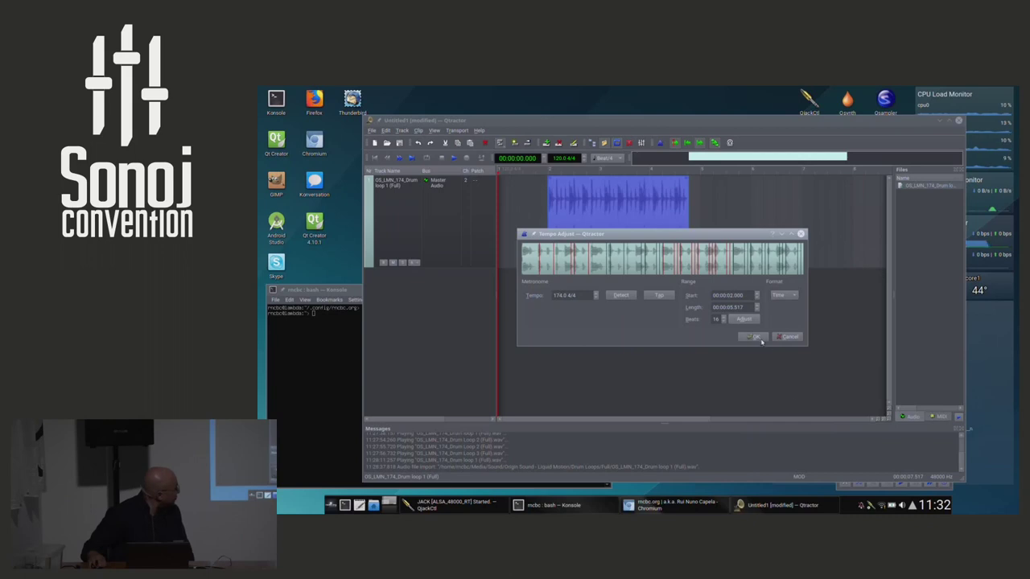
left_click(755, 337)
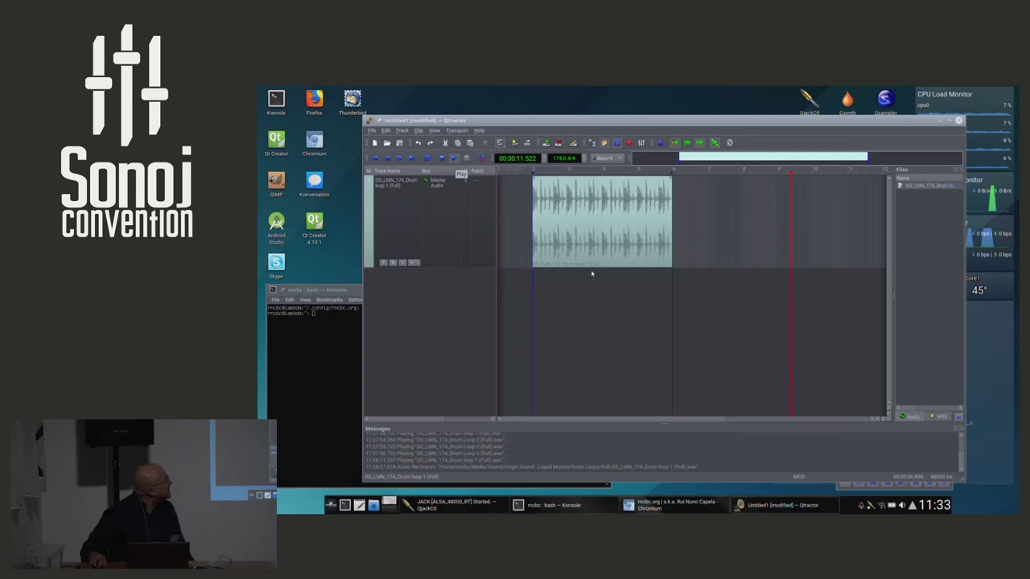
Step: Return the playhead to the start of the drum loop clip and play it back with looping enabled
left_click(579, 221)
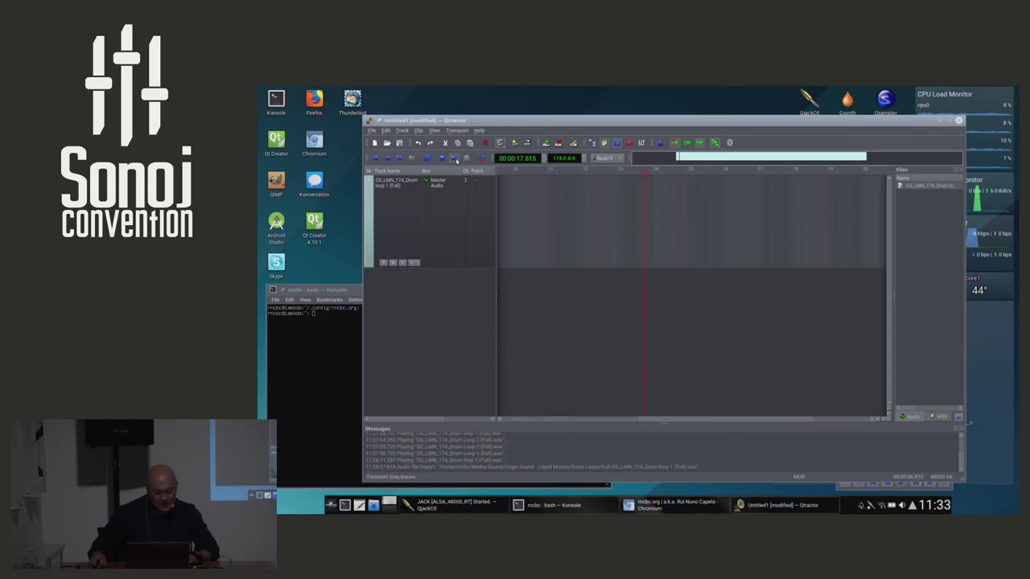
left_click(375, 157)
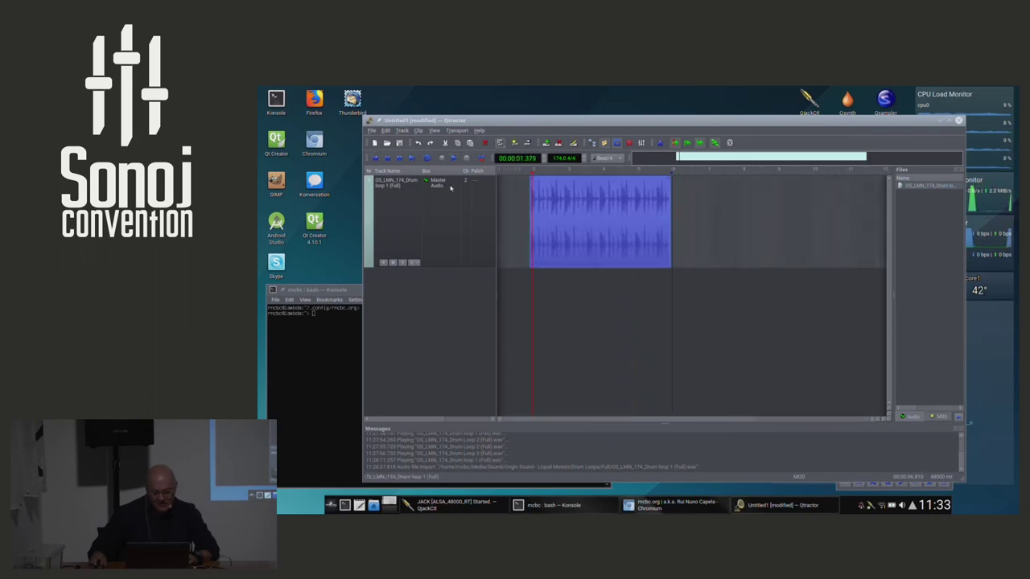
left_click(754, 239)
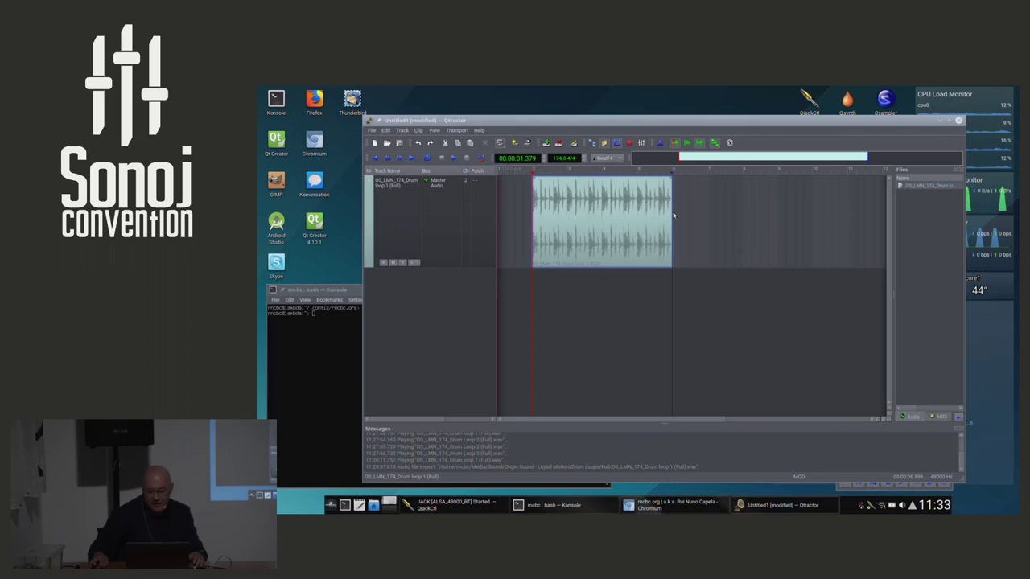
left_click(428, 159)
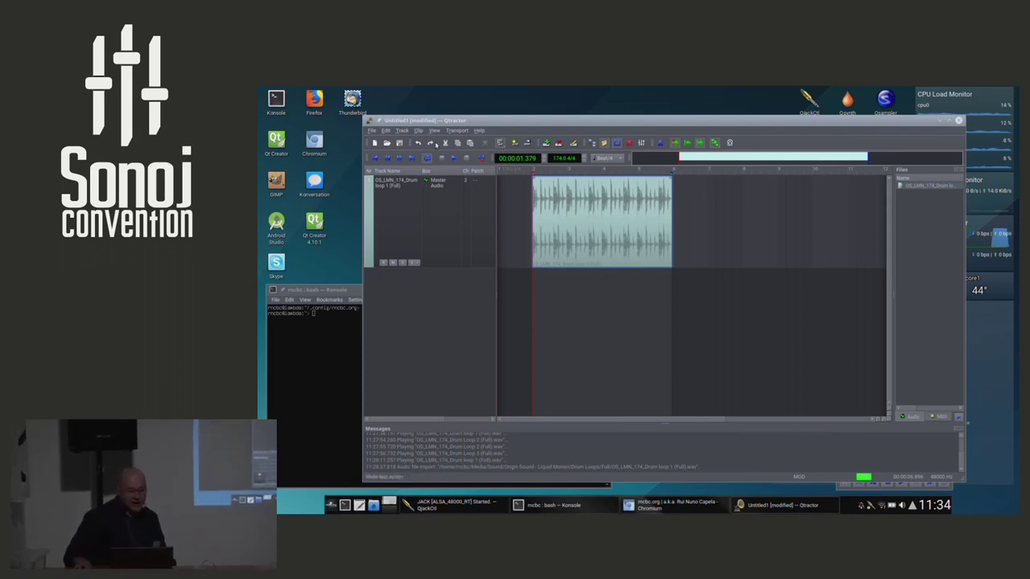
left_click(455, 160)
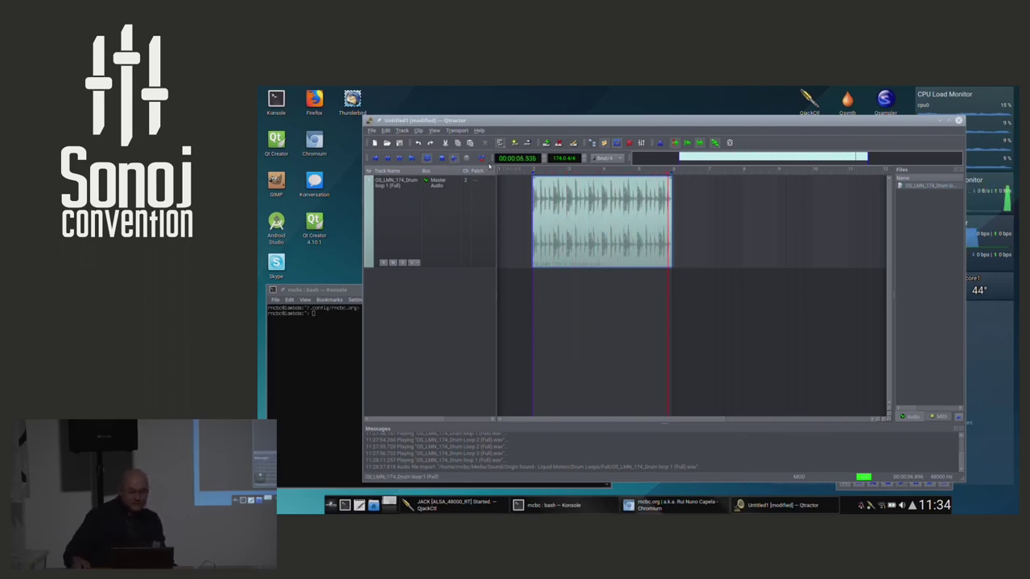
left_click(455, 160)
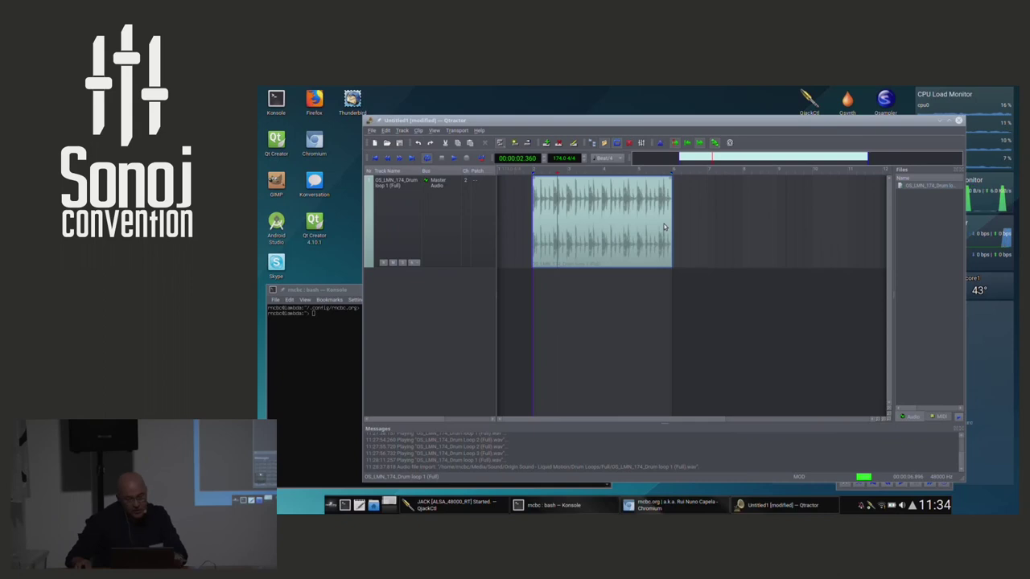
Step: Try extending the drum loop clip's end, first as a single clip and then with repeated copies to about bar 9, undoing both
mouse_move(665, 228)
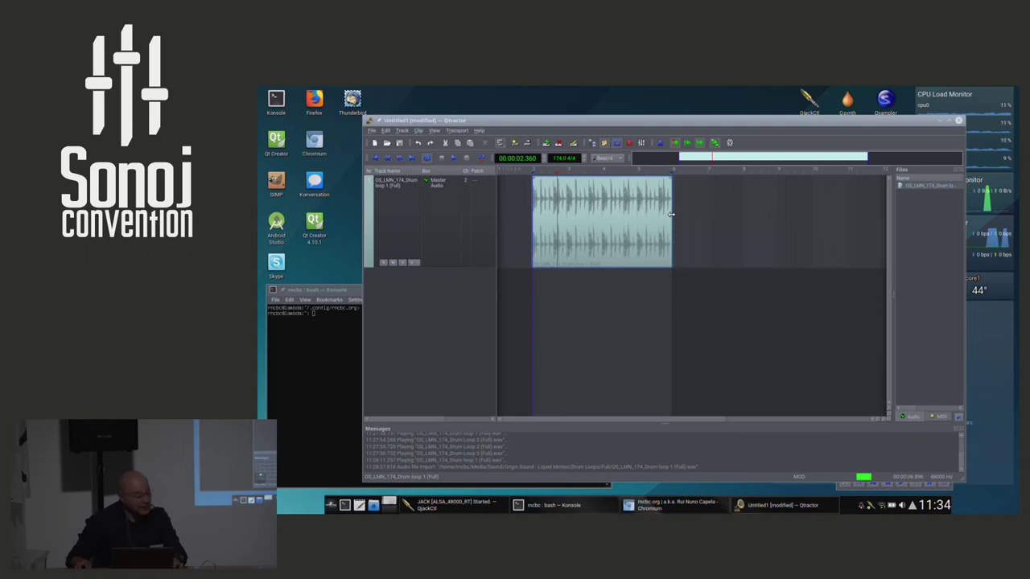
left_click_drag(671, 214, 799, 241)
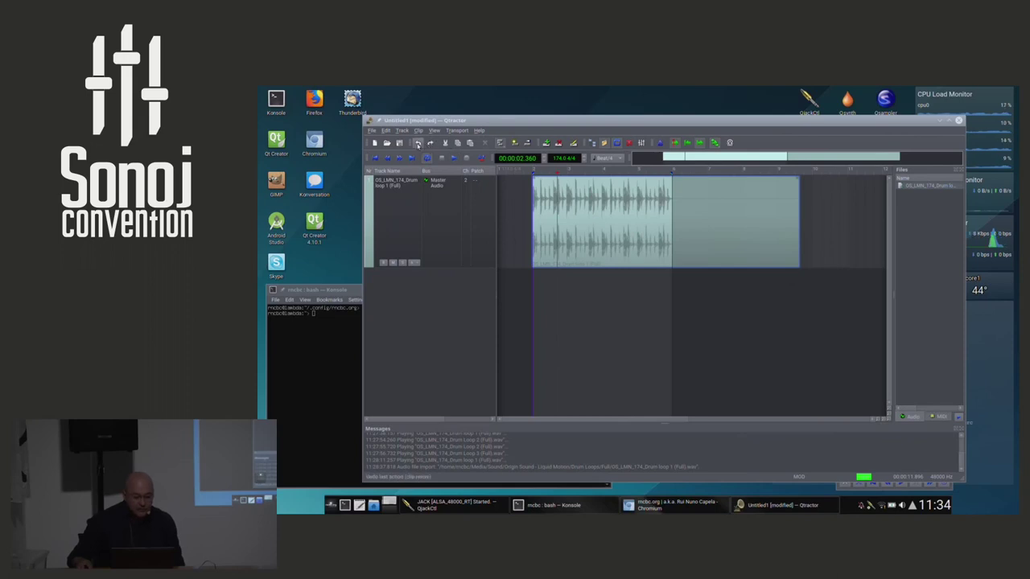
left_click(729, 200)
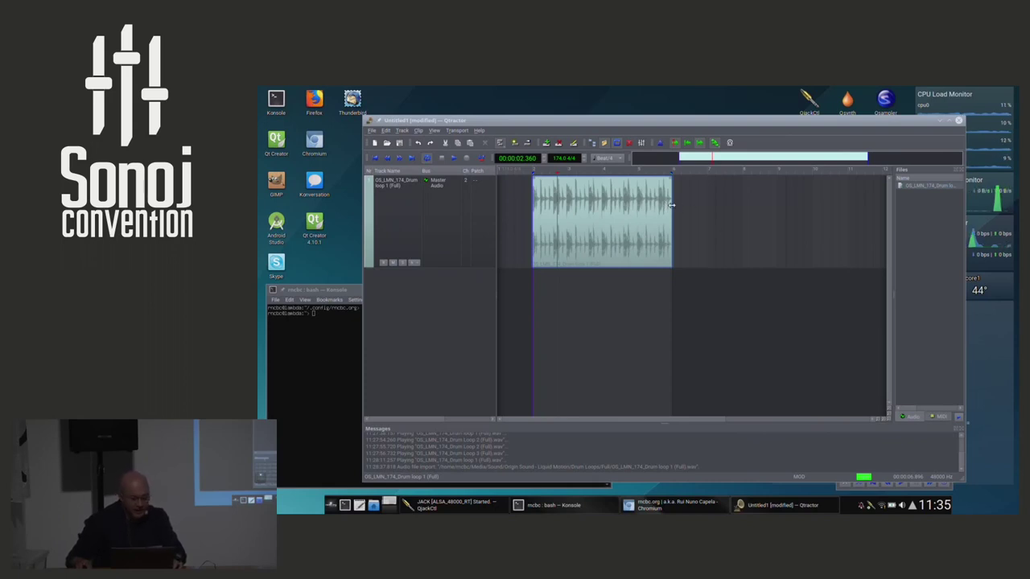
left_click_drag(670, 206, 772, 251)
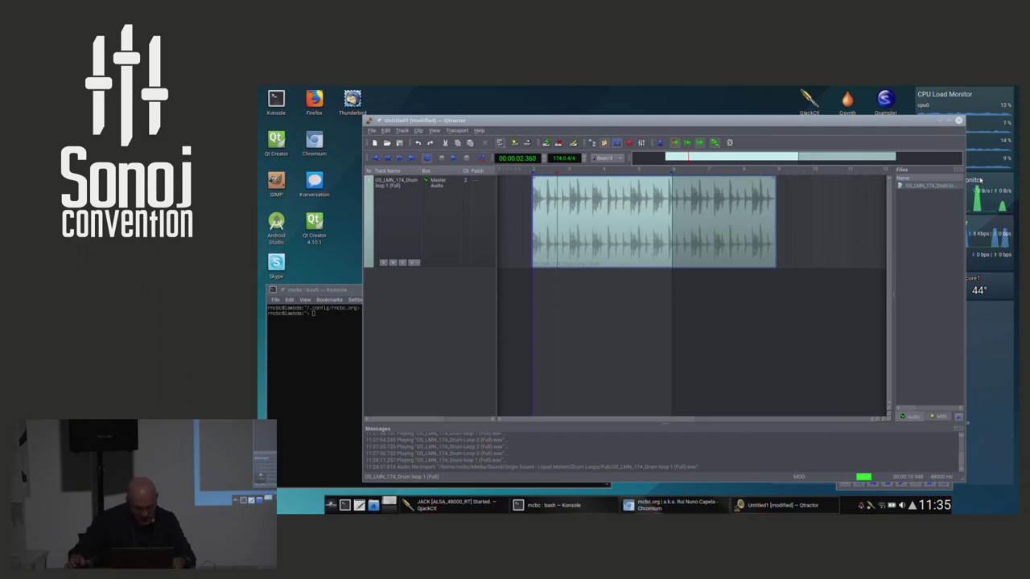
key("ctrl+z")
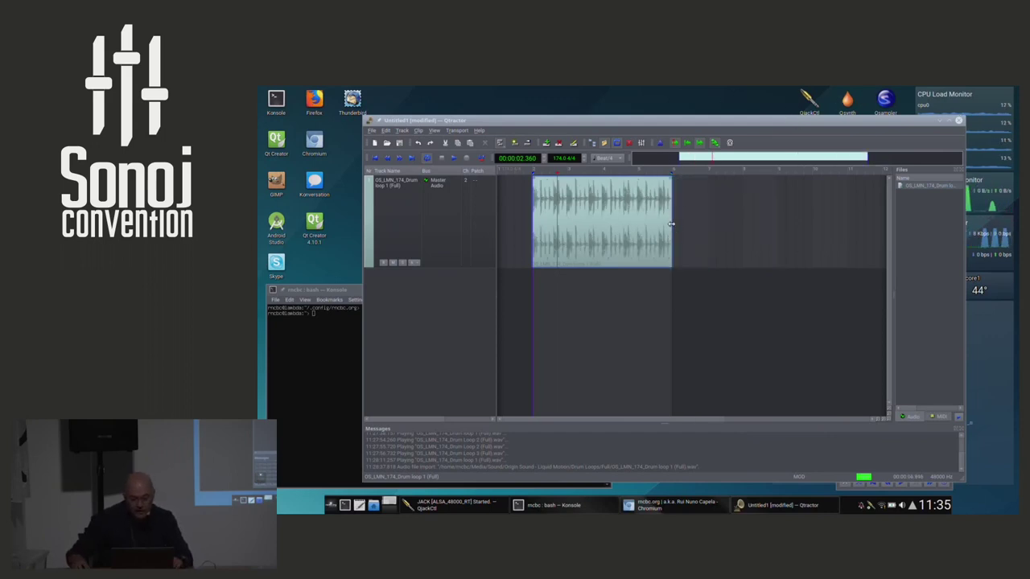
Step: Extend the drum loop with repeated copies to about bar 15 and select the individual copies in turn
left_click_drag(671, 225, 698, 229)
left_click_drag(747, 239, 844, 255)
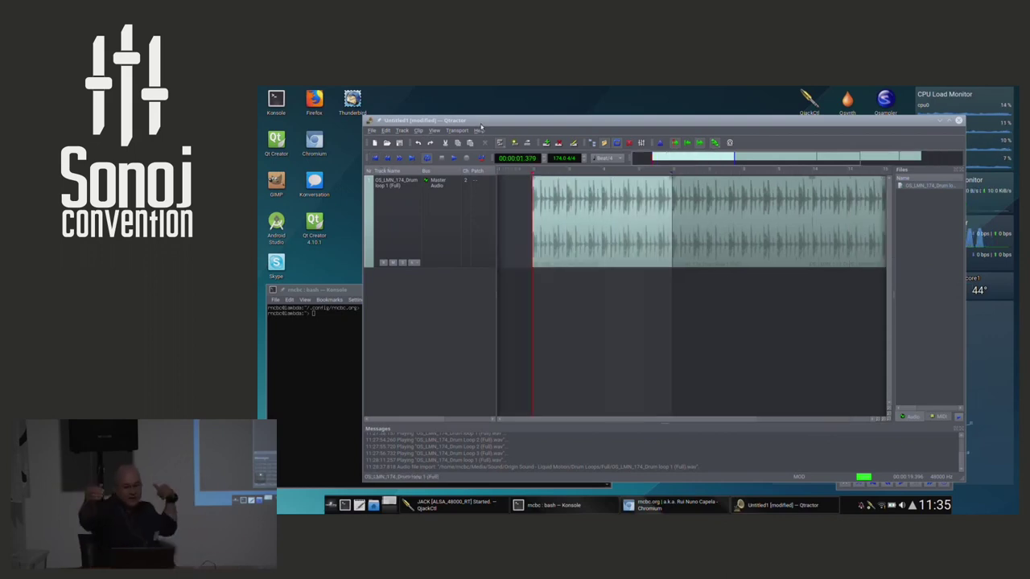
left_click_drag(611, 251, 736, 251)
left_click(815, 245)
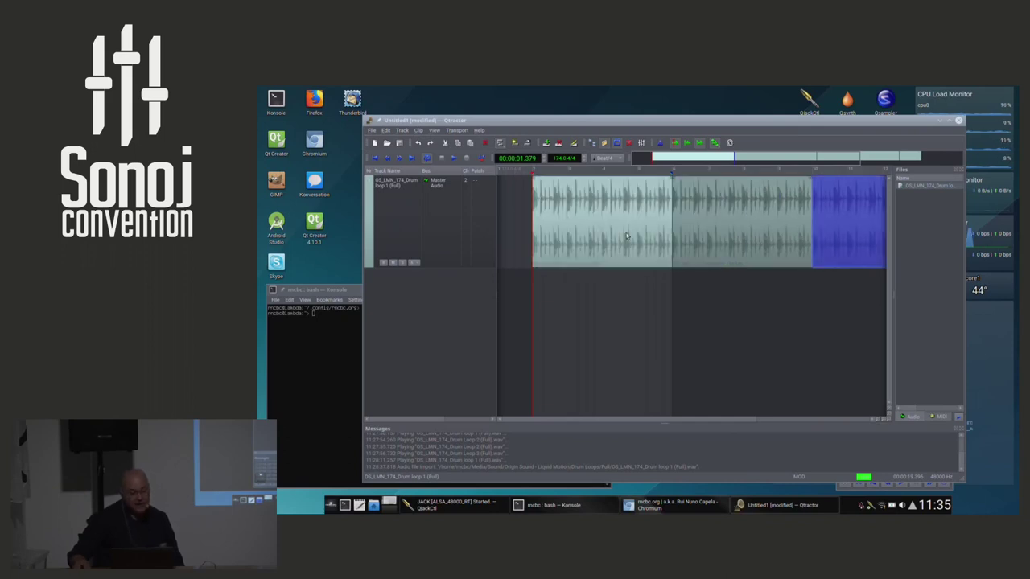
left_click(589, 255)
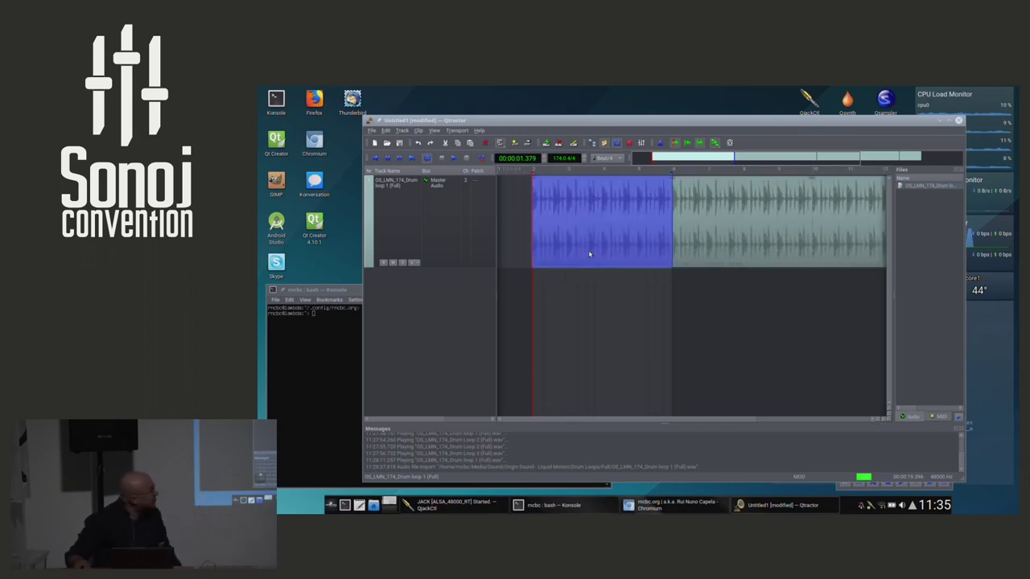
left_click(744, 232)
left_click(826, 235)
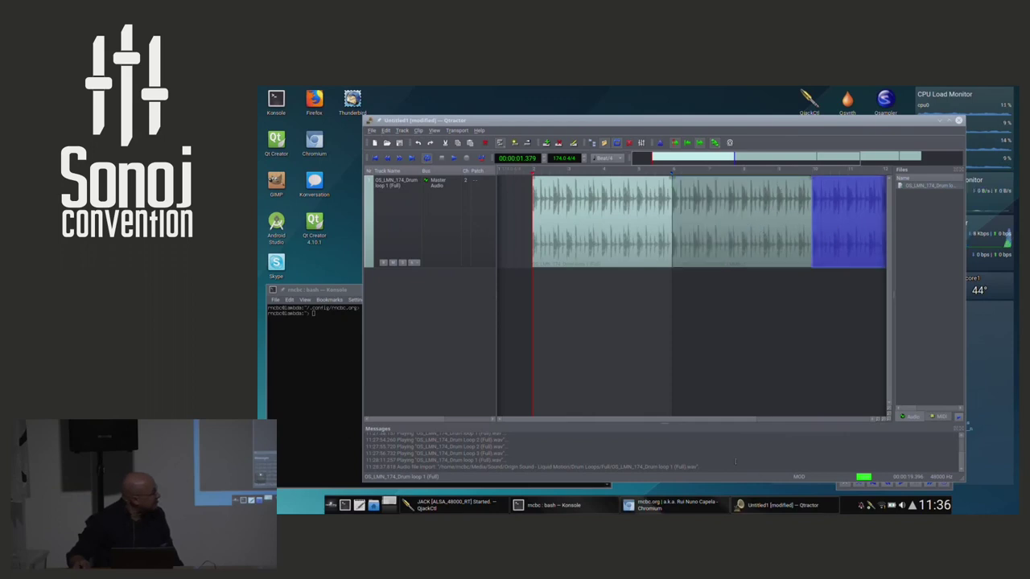
scroll(678, 421, "right", 3)
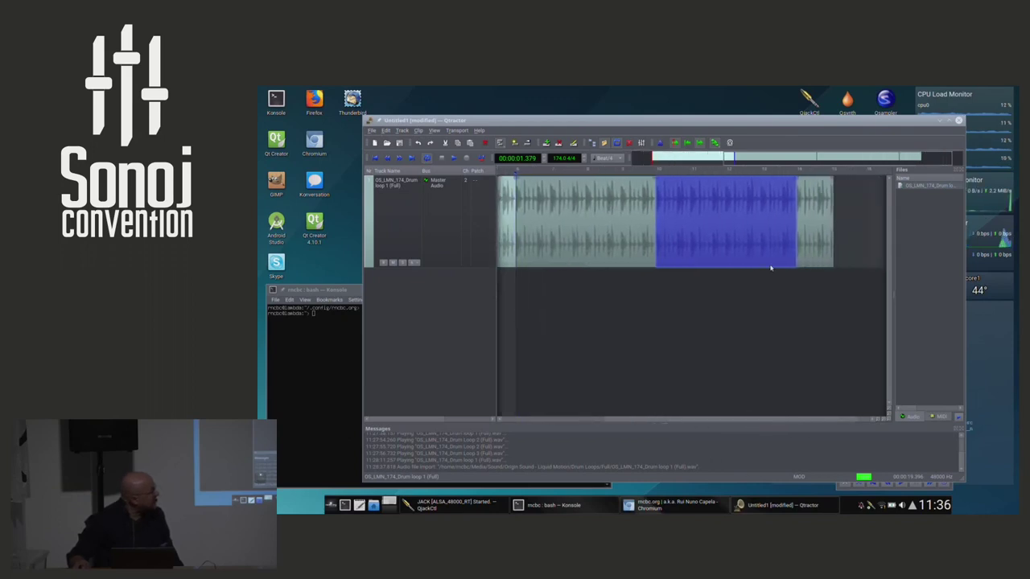
left_click(798, 240)
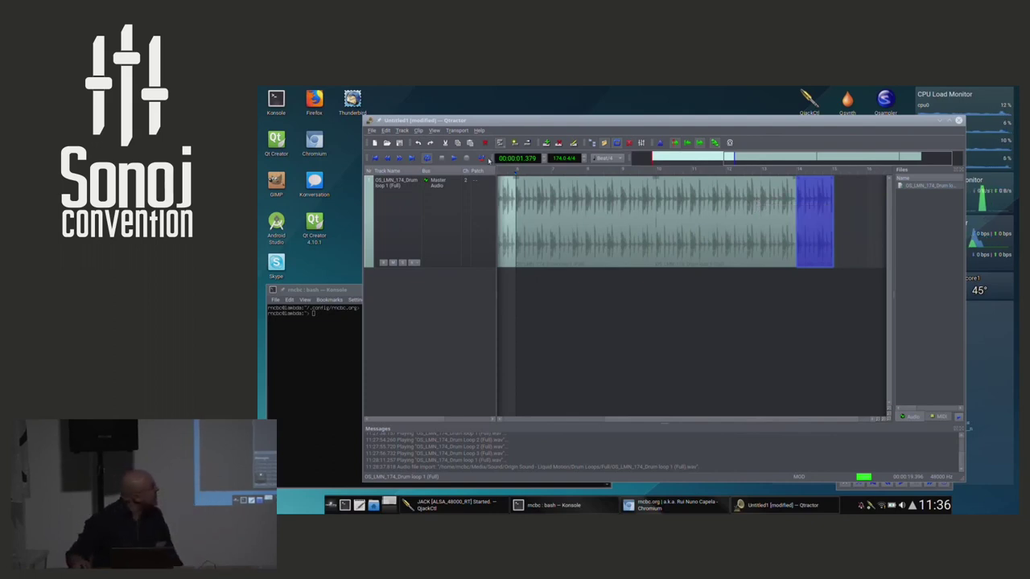
Step: Play the extended drum loop with looping turned off, and select its repeated copies one after another
left_click(374, 159)
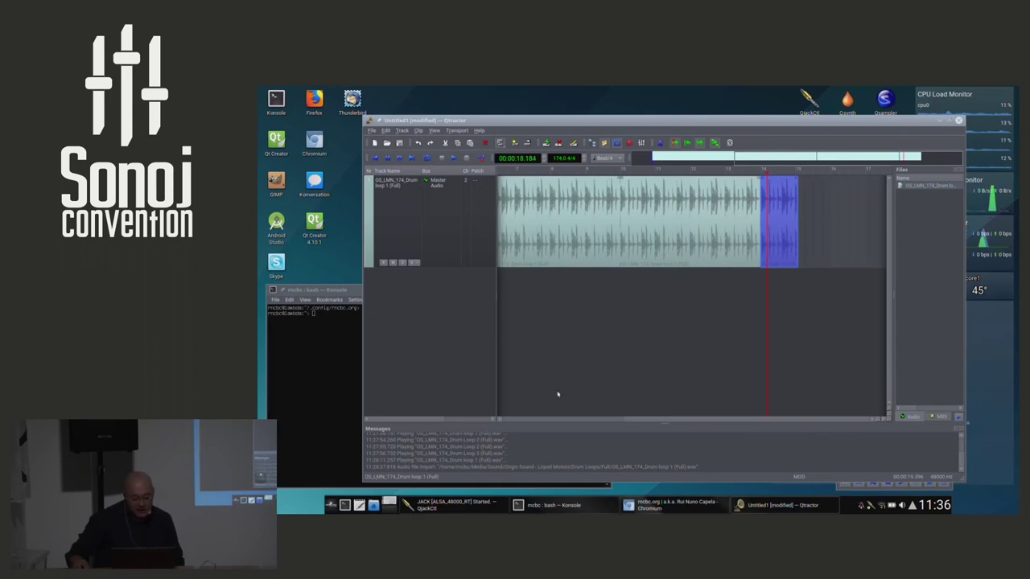
scroll(576, 420, "left", 3)
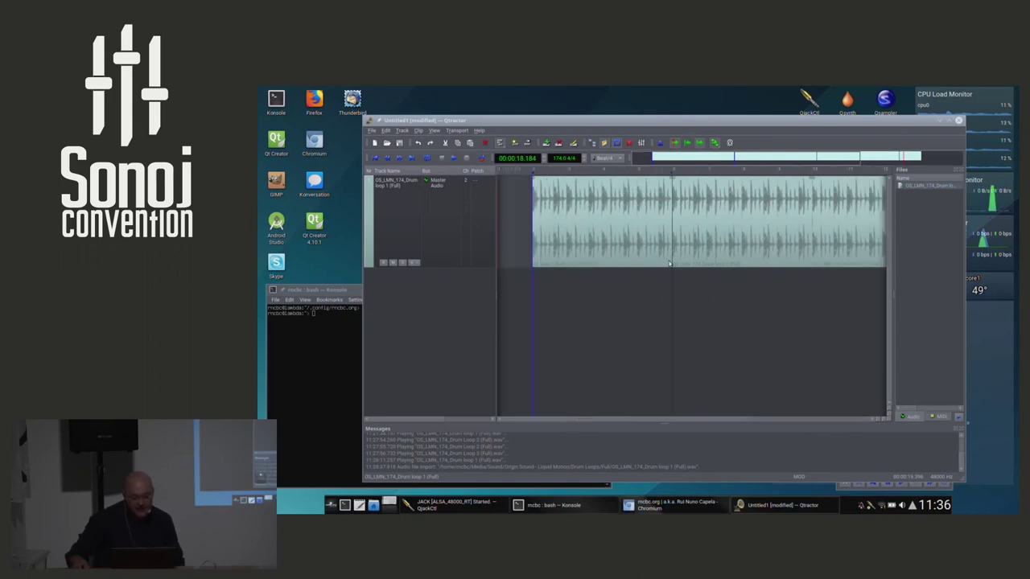
left_click(621, 243)
key("Right")
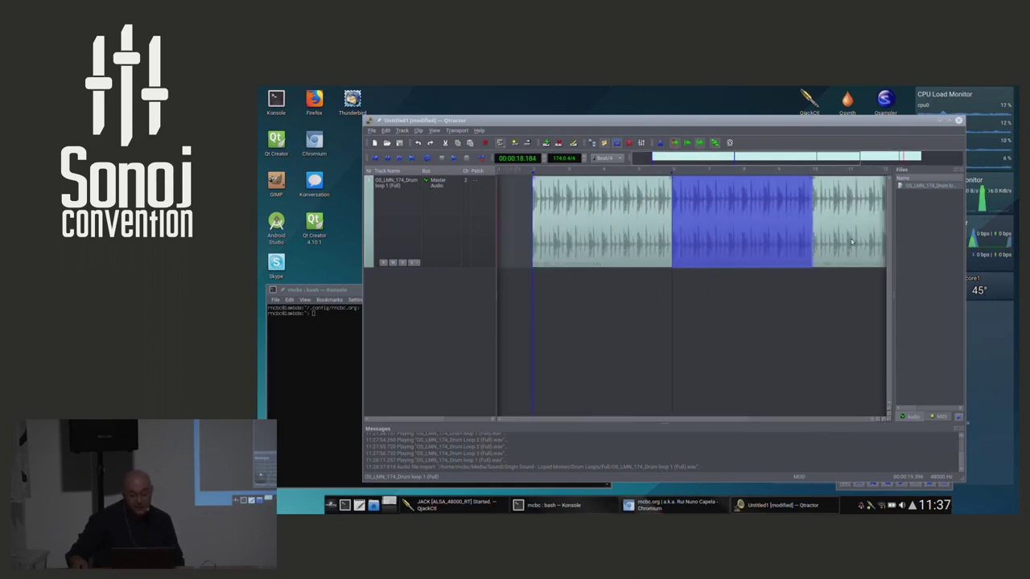
key("Right")
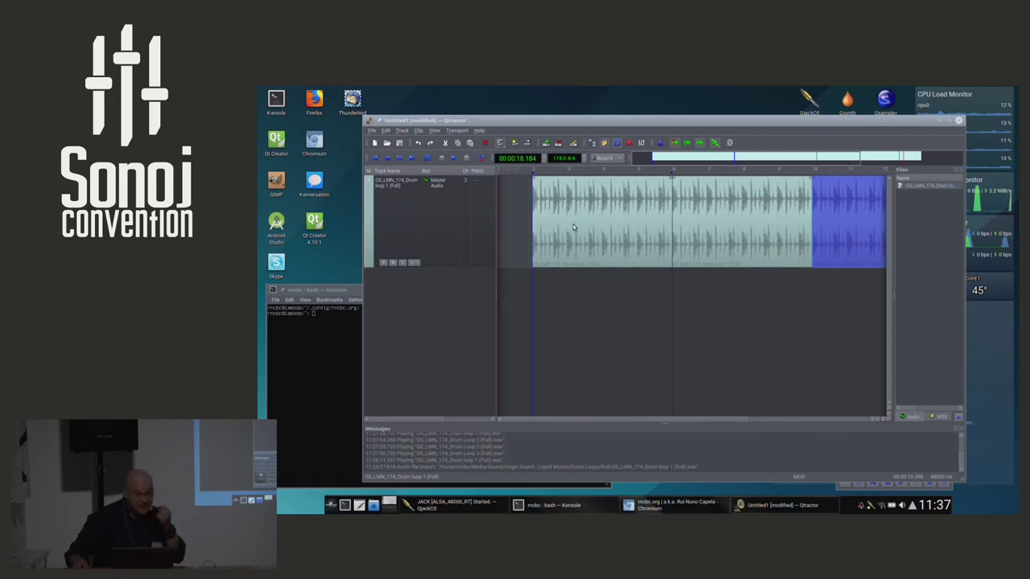
Step: Clear the clip selection and set the selection mode to Rectangle
left_click(500, 144)
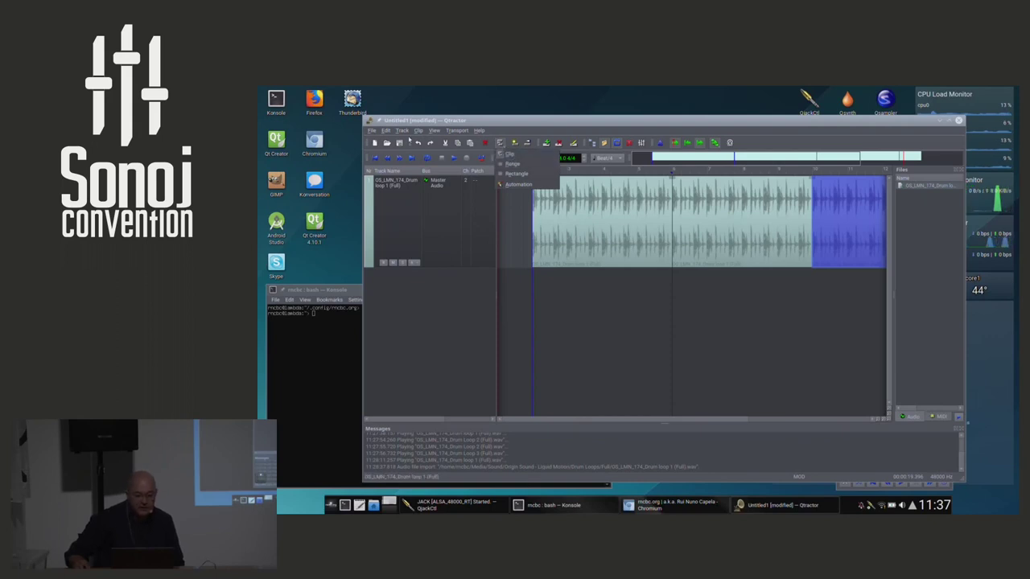
left_click(526, 158)
left_click(386, 130)
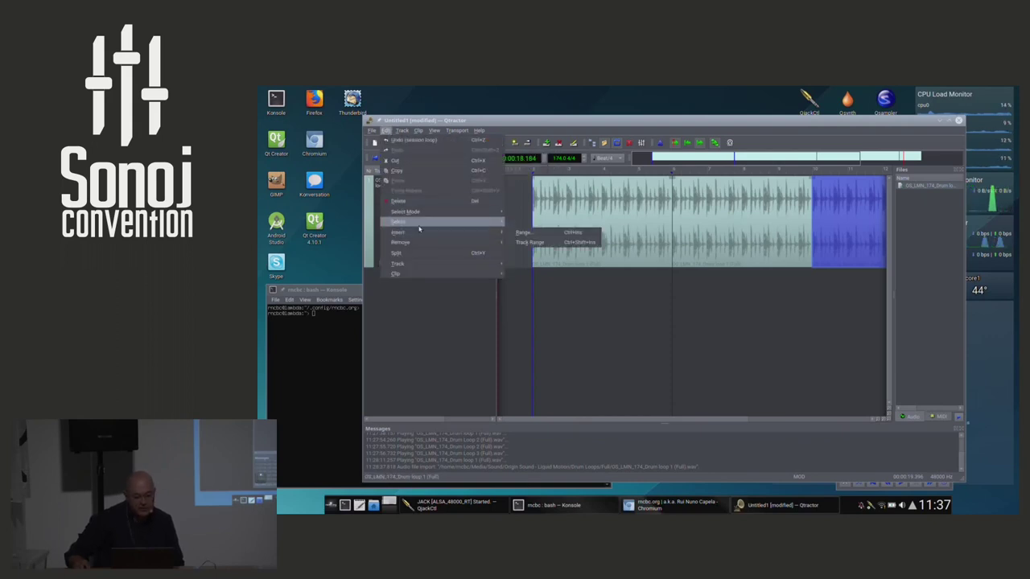
mouse_move(443, 213)
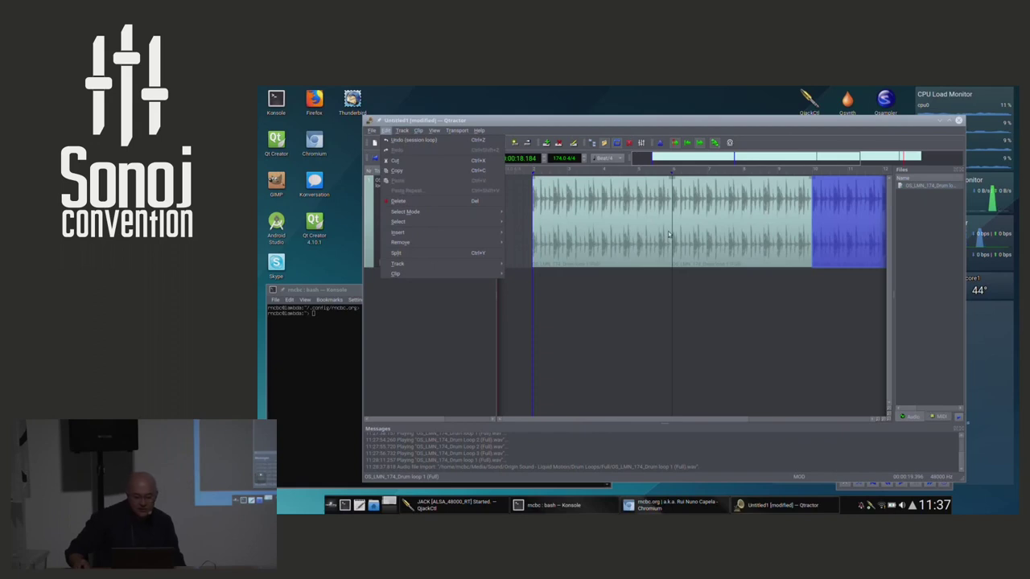
left_click(617, 301)
left_click(617, 301)
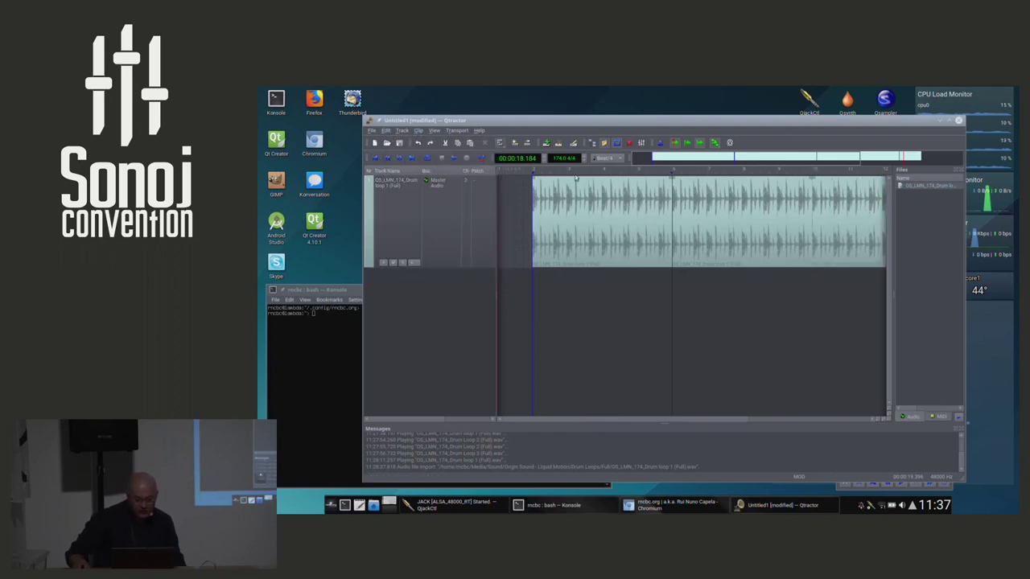
left_click(417, 132)
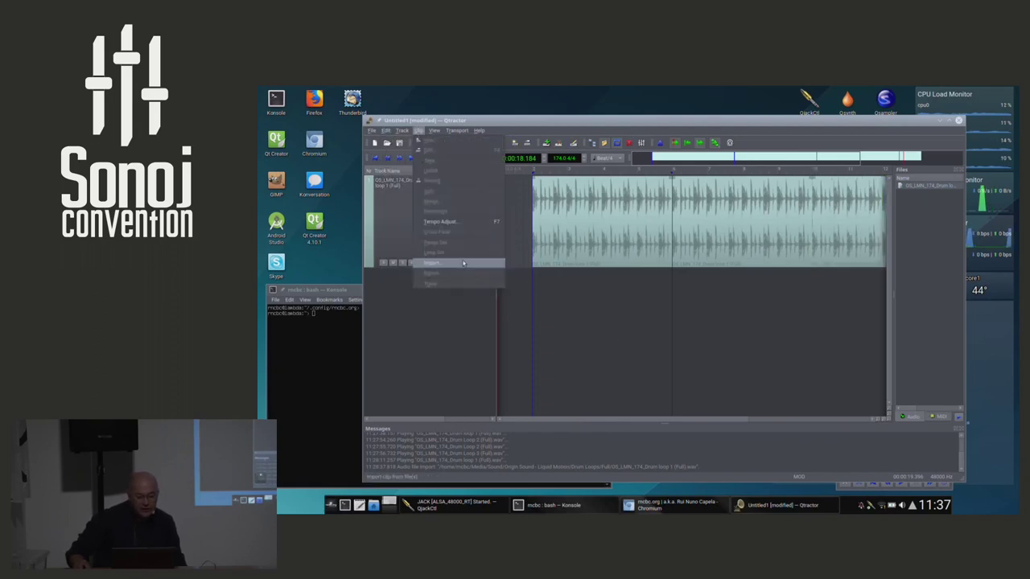
mouse_move(396, 133)
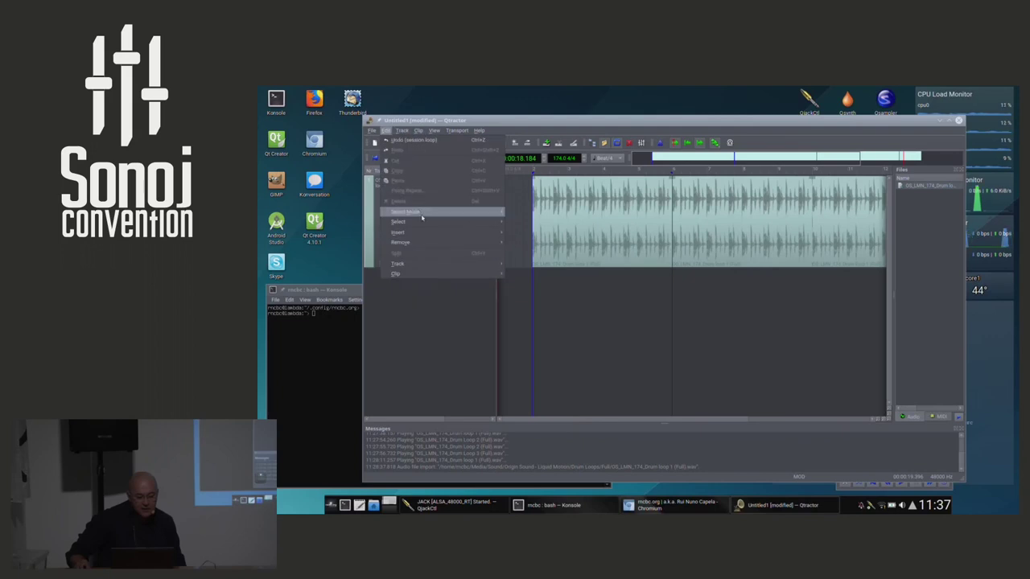
mouse_move(495, 212)
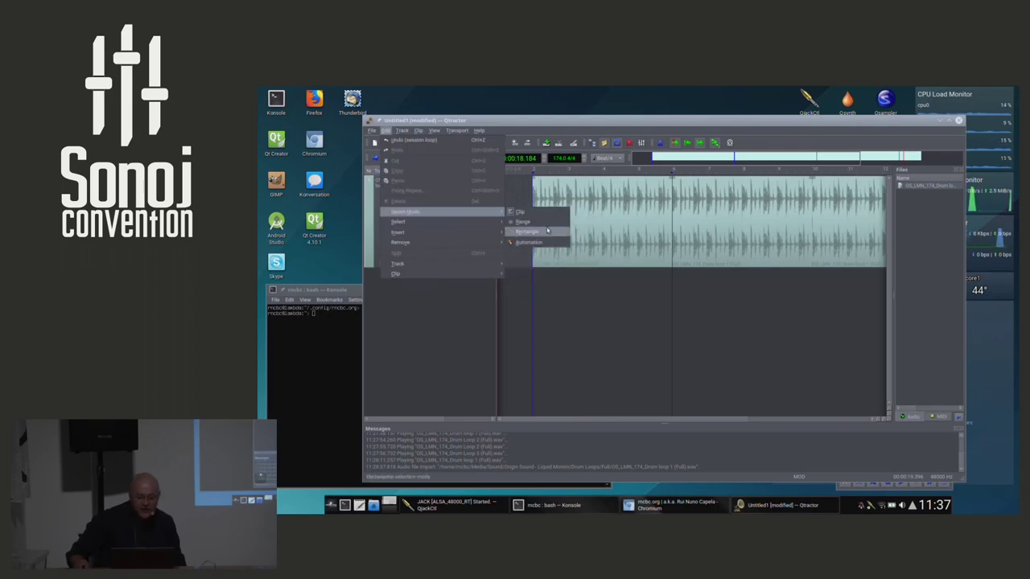
left_click(561, 234)
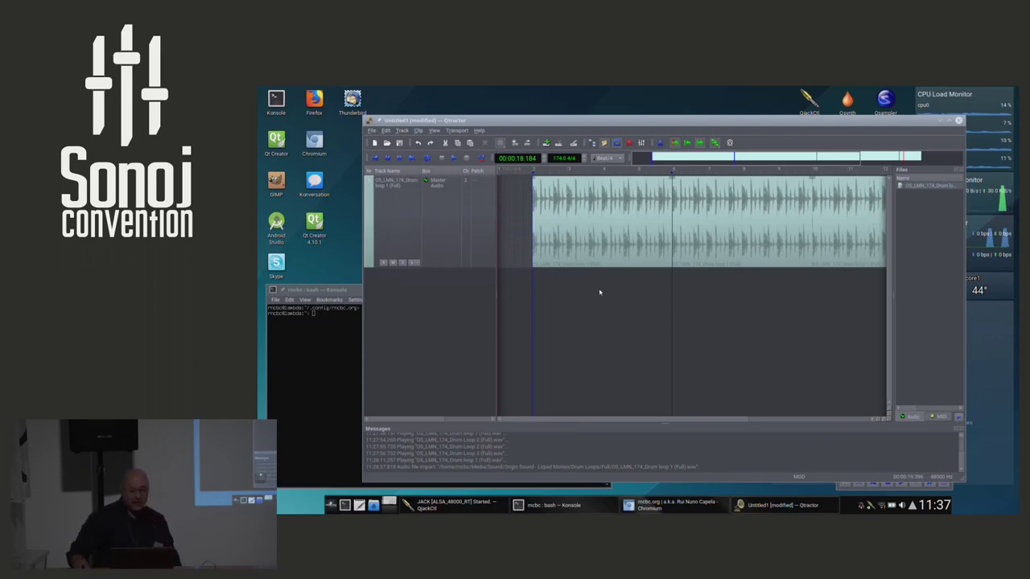
Step: Try removing the drum loop section from about bar 4 to bar 8, and undo the removal
left_click_drag(599, 297, 750, 260)
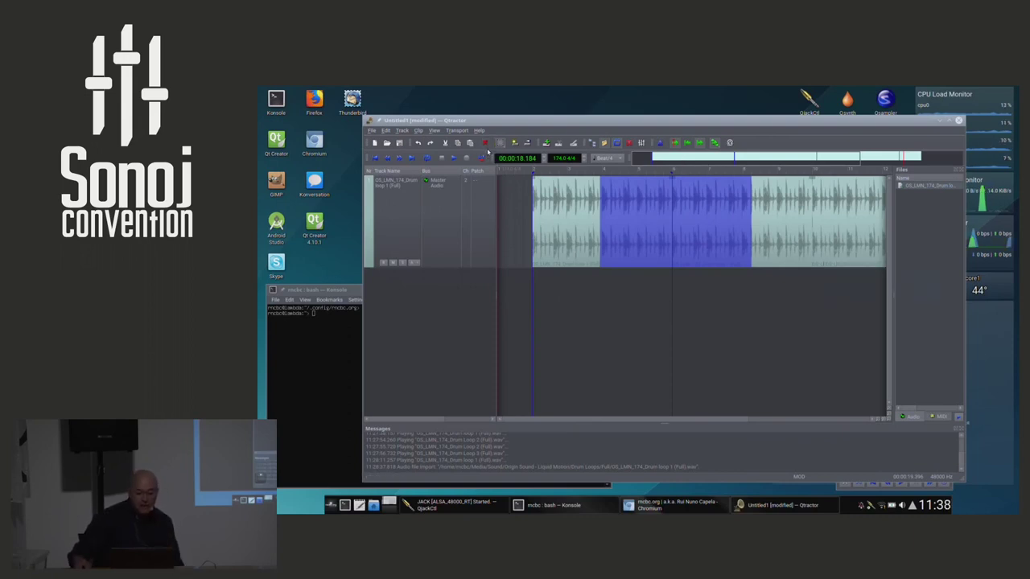
left_click(485, 143)
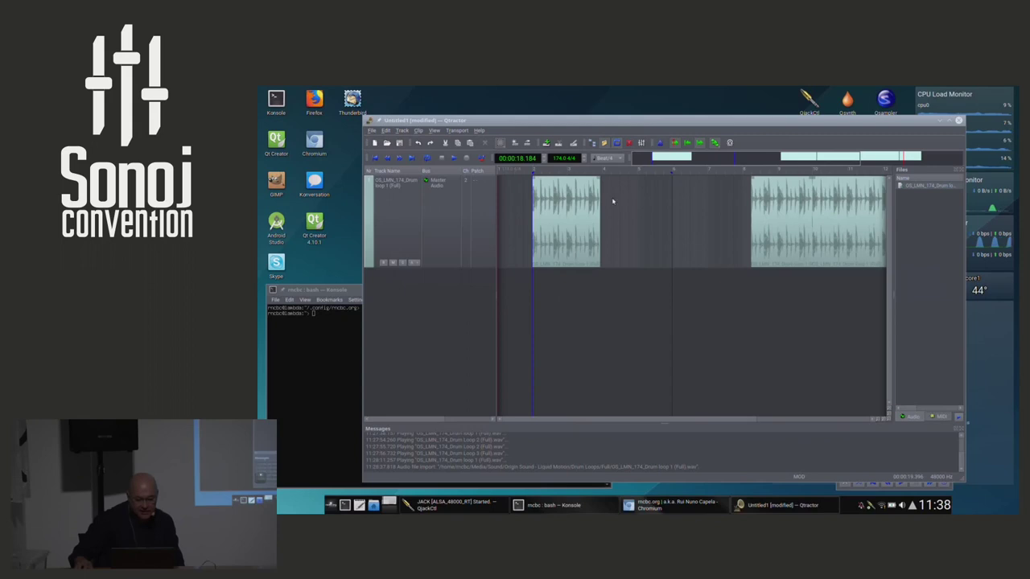
left_click(417, 142)
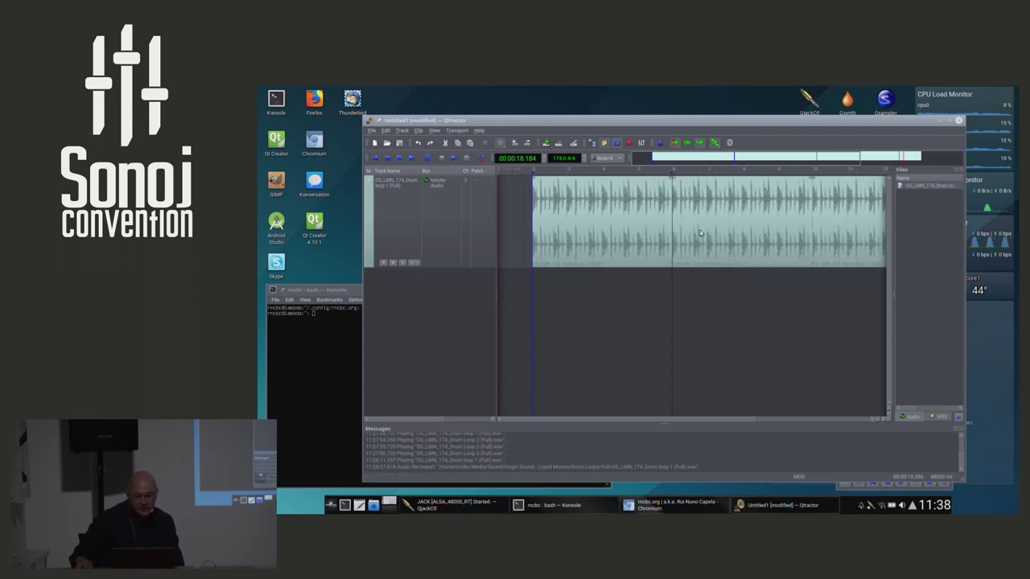
Step: Copy the drum loop section from about bar 4 to mid-bar 7 and paste it onto a new track below, starting at about 00:00:07.6
left_click_drag(605, 210, 722, 230)
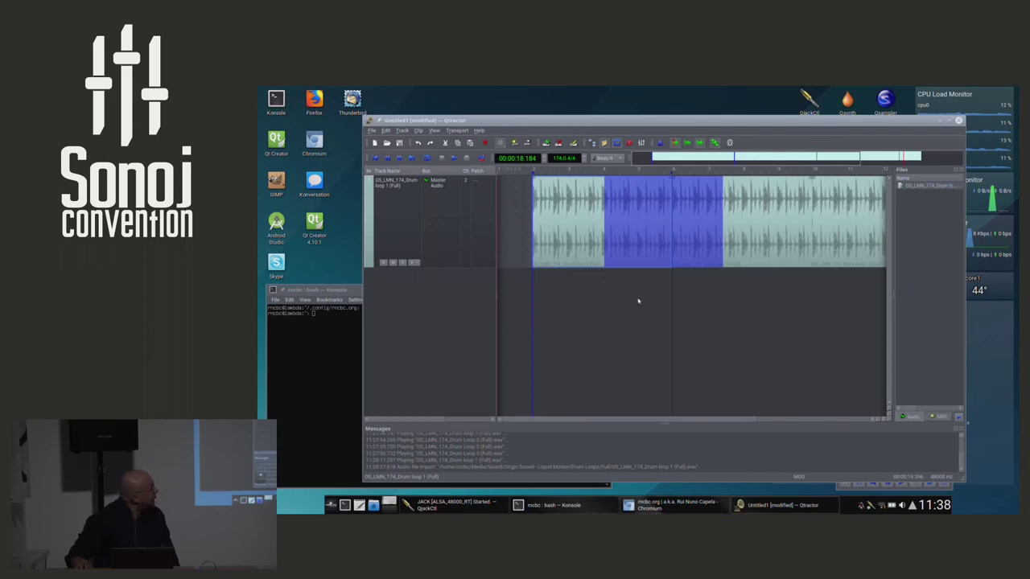
mouse_move(730, 420)
left_mouse_down()
mouse_move(816, 415)
mouse_move(747, 418)
left_mouse_up()
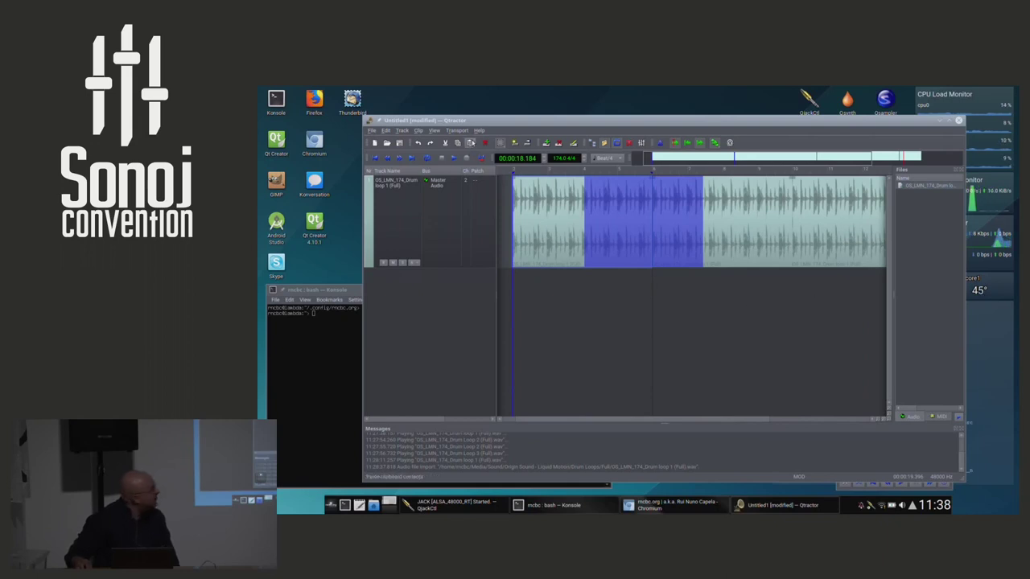
left_click(471, 143)
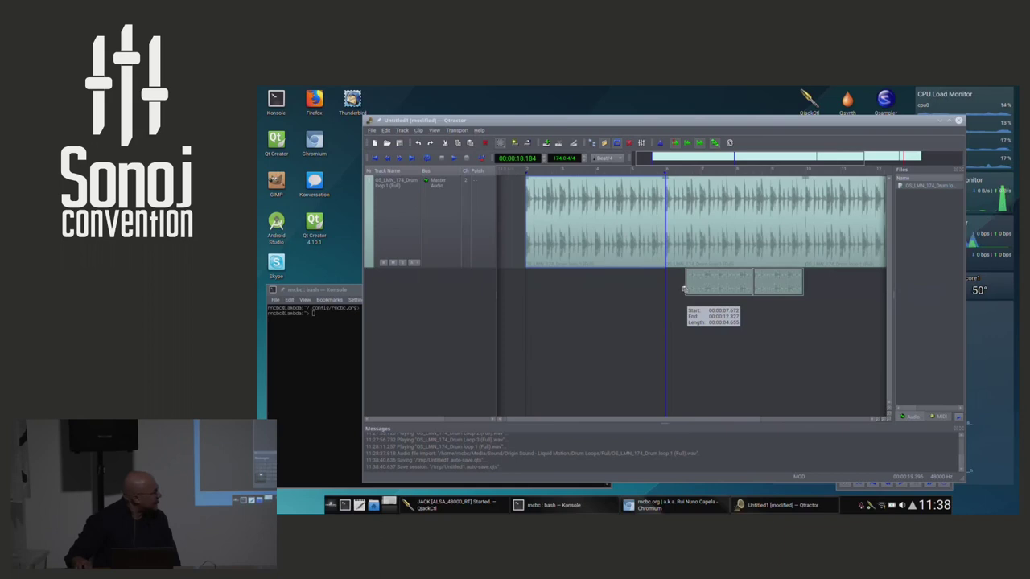
left_click(682, 289)
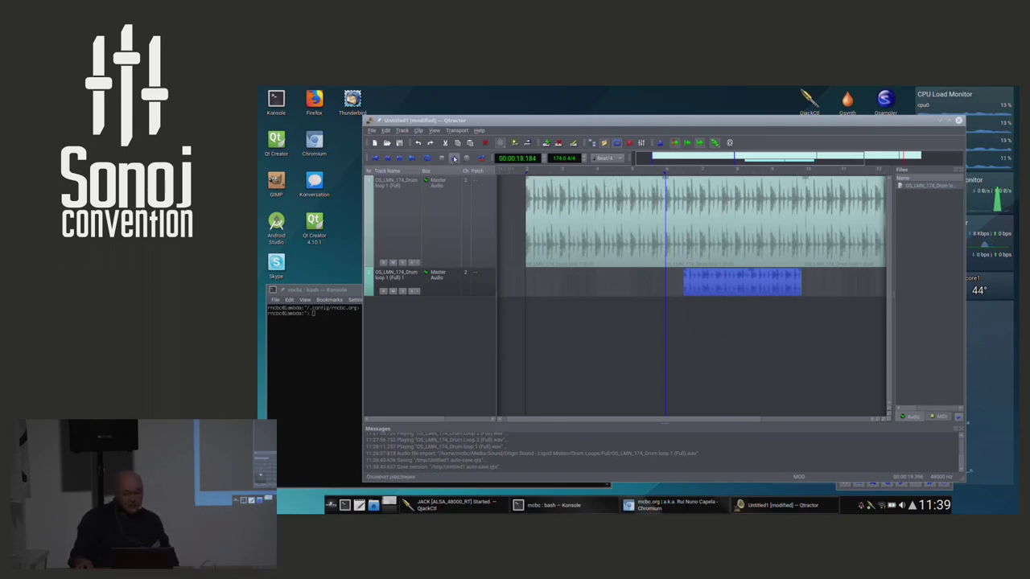
Step: Play the two drum loop tracks and rewind the playhead towards the start
left_click(454, 158)
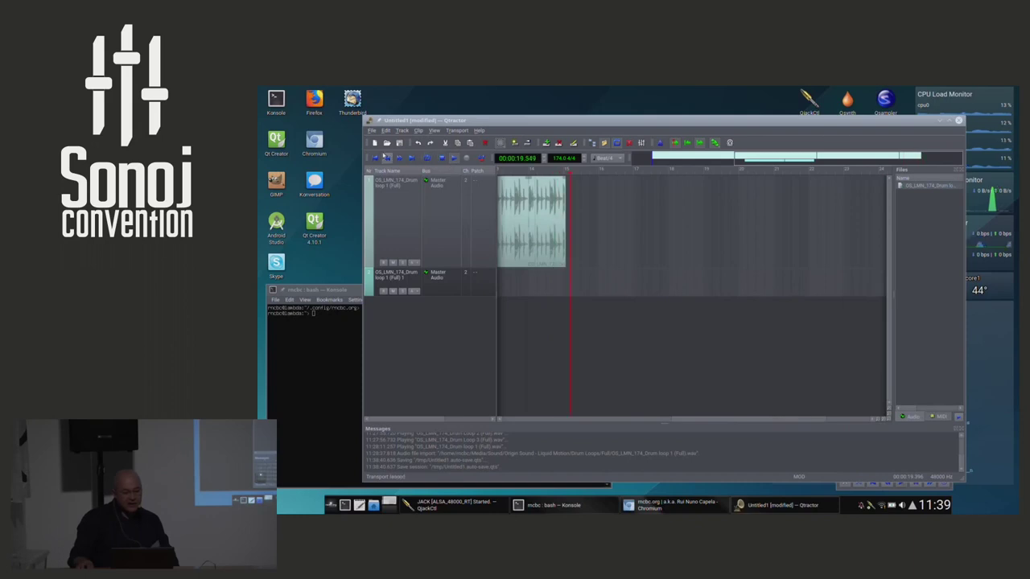
left_click(387, 158)
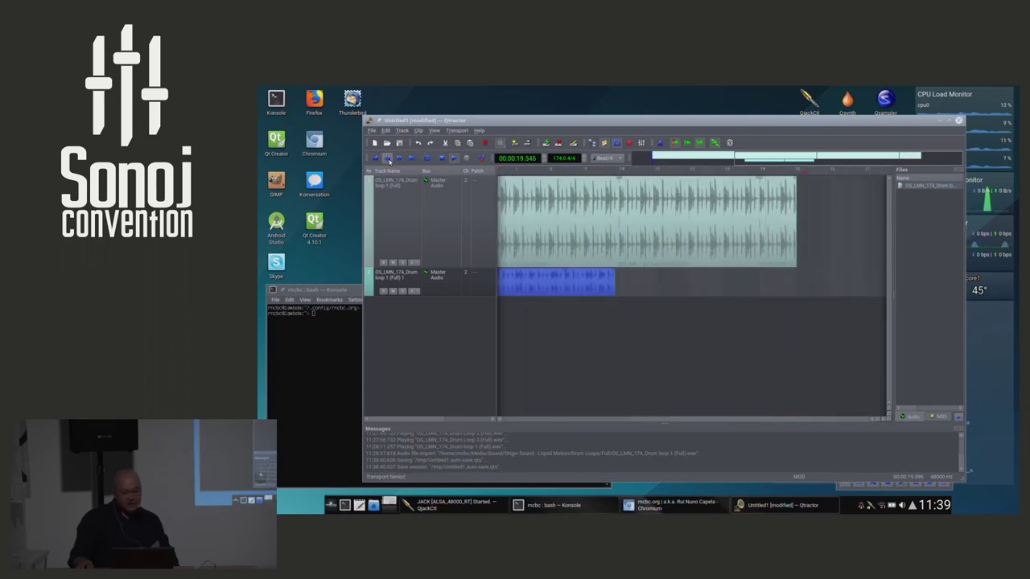
left_click(375, 157)
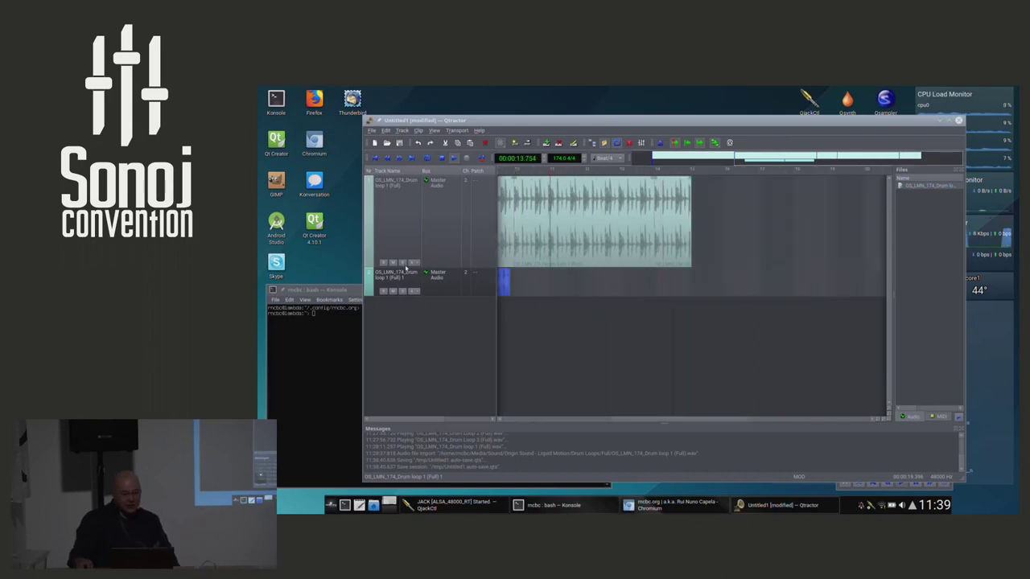
Step: Solo the first track during playback, switch the solo to the second track, and rewind the playhead to hear it
left_click(403, 263)
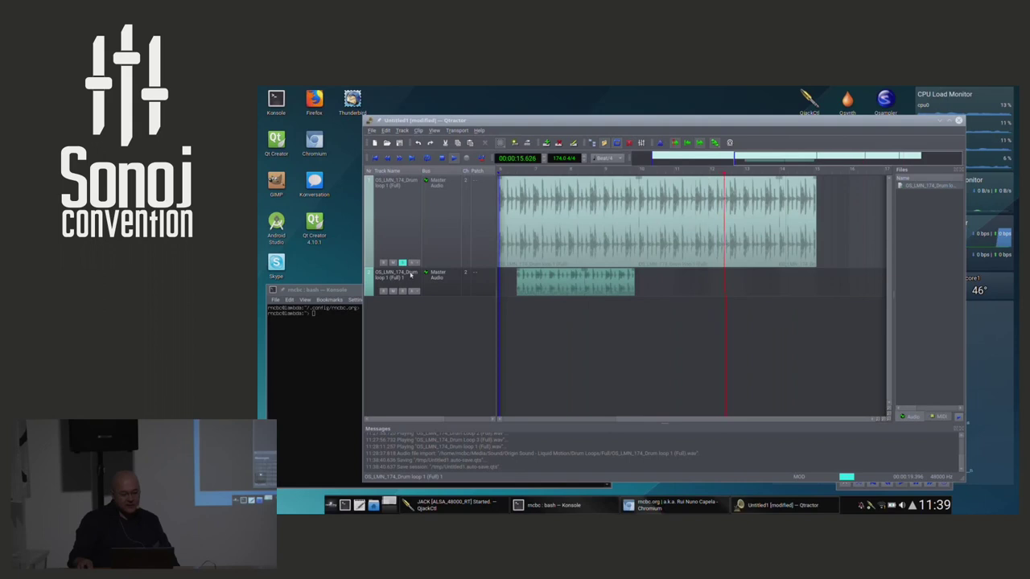
left_click(403, 263)
left_click(403, 291)
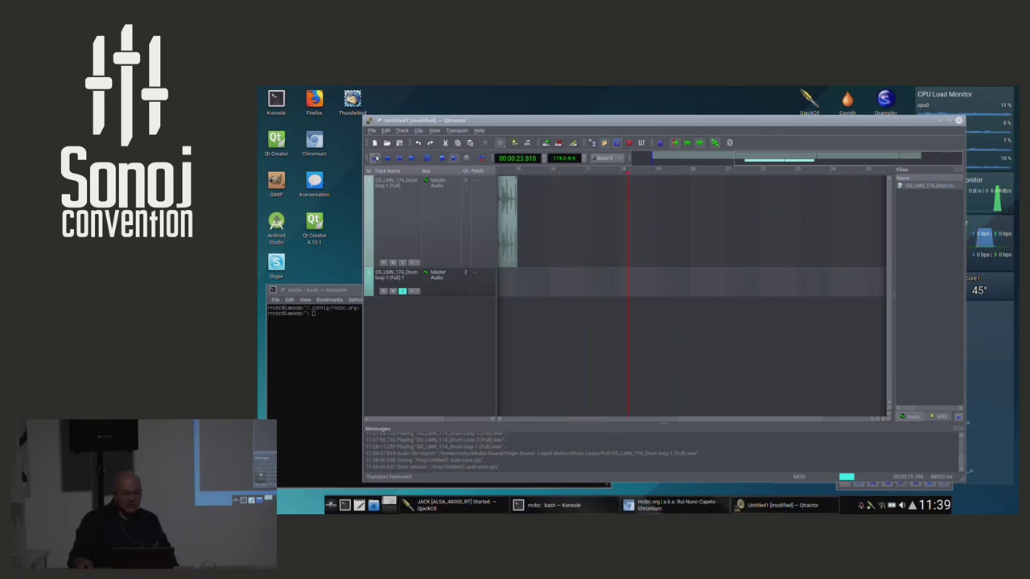
left_click(374, 158)
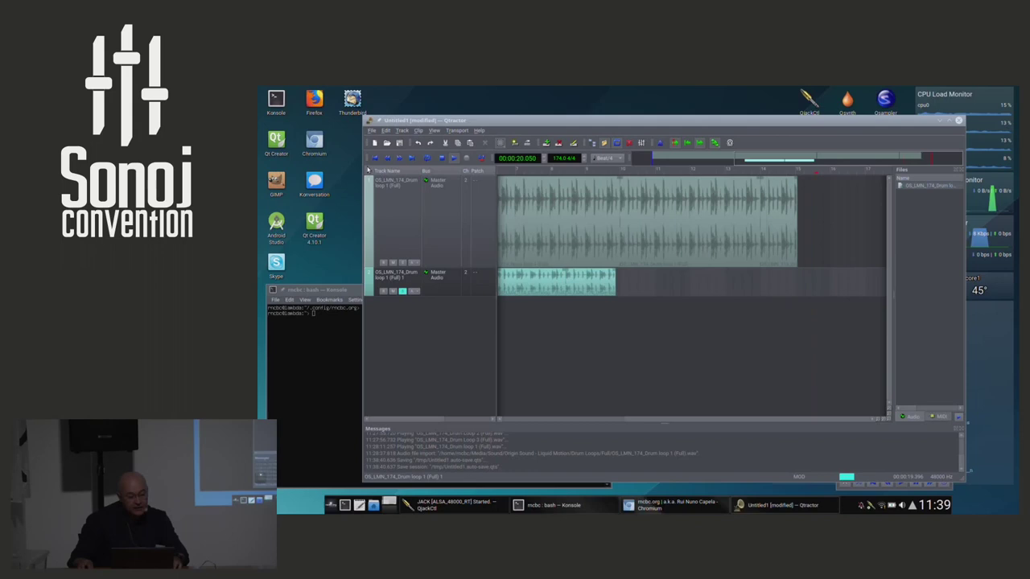
left_click(374, 159)
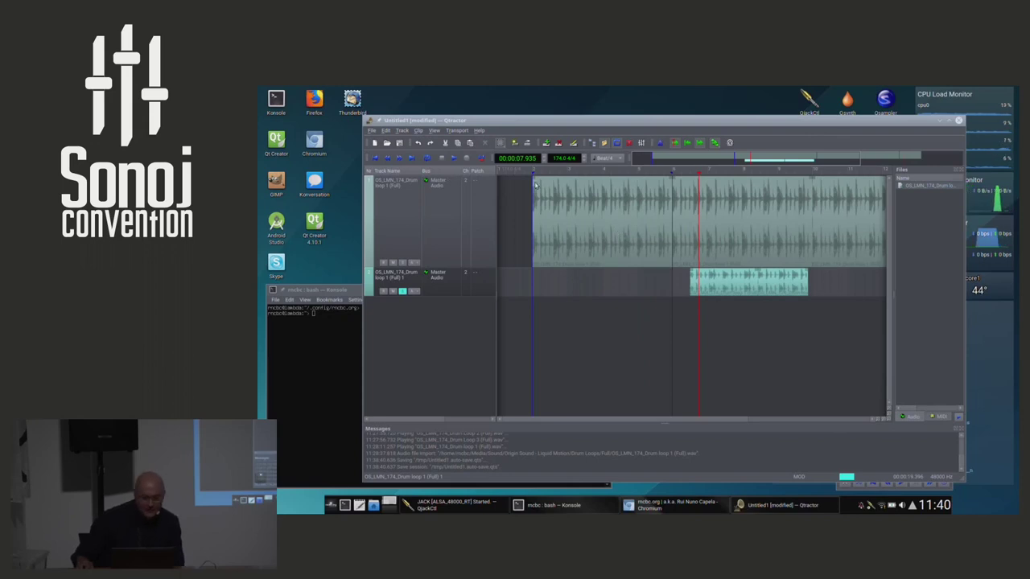
Step: Delete all clips, start a new session discarding the current one's changes, and return the playhead to the start
key("ctrl+a")
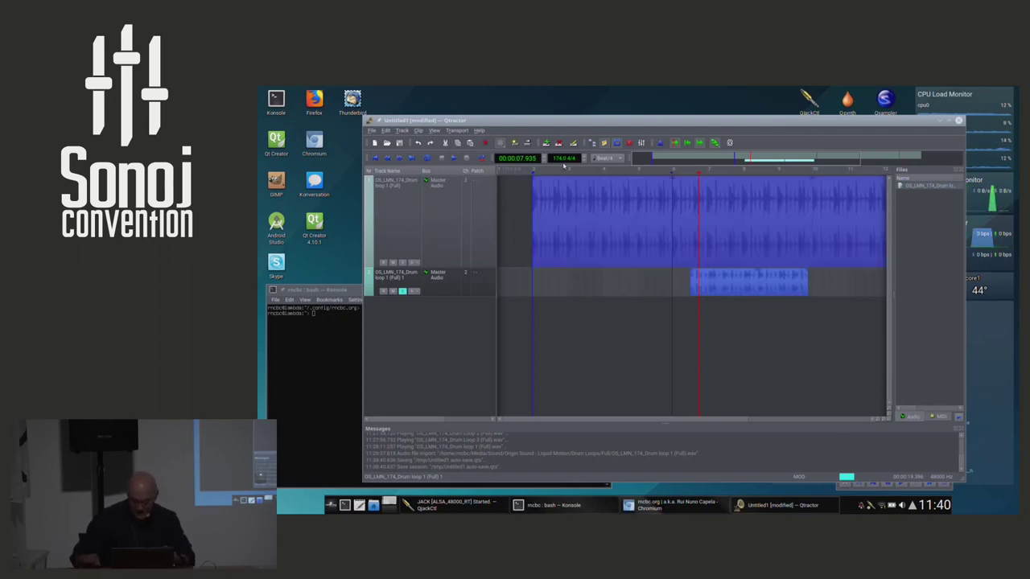
key("Delete")
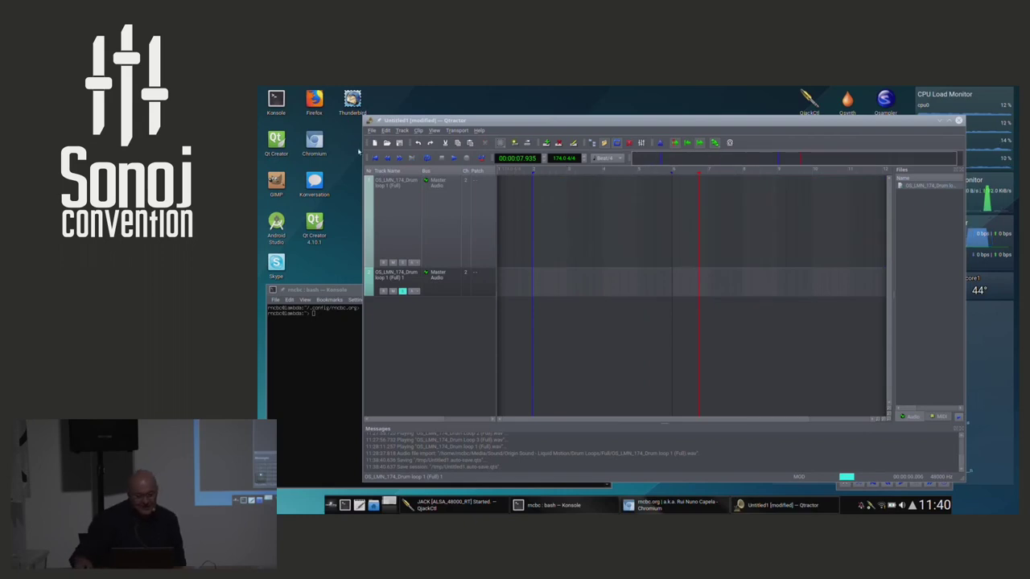
left_click(374, 143)
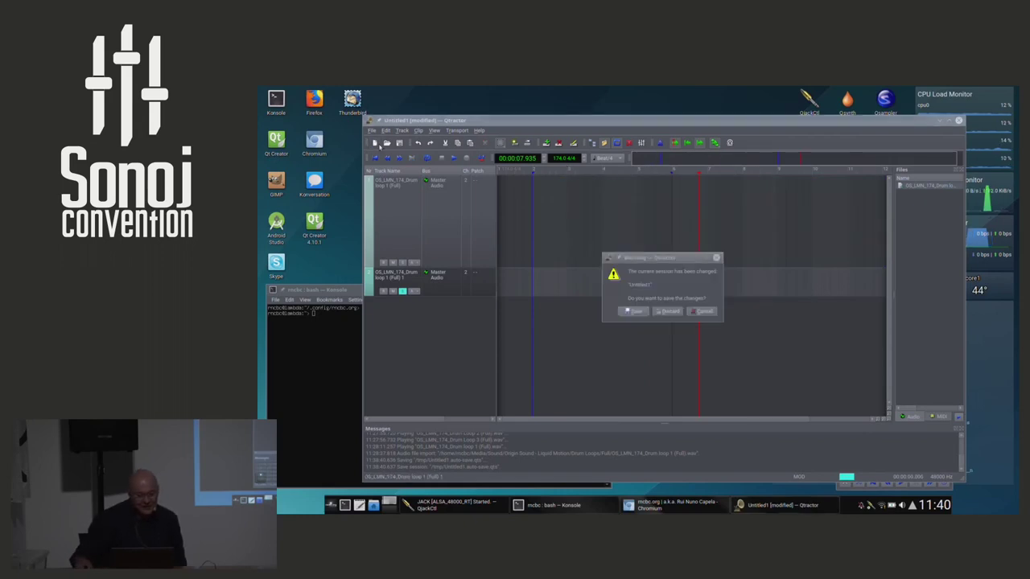
left_click(667, 312)
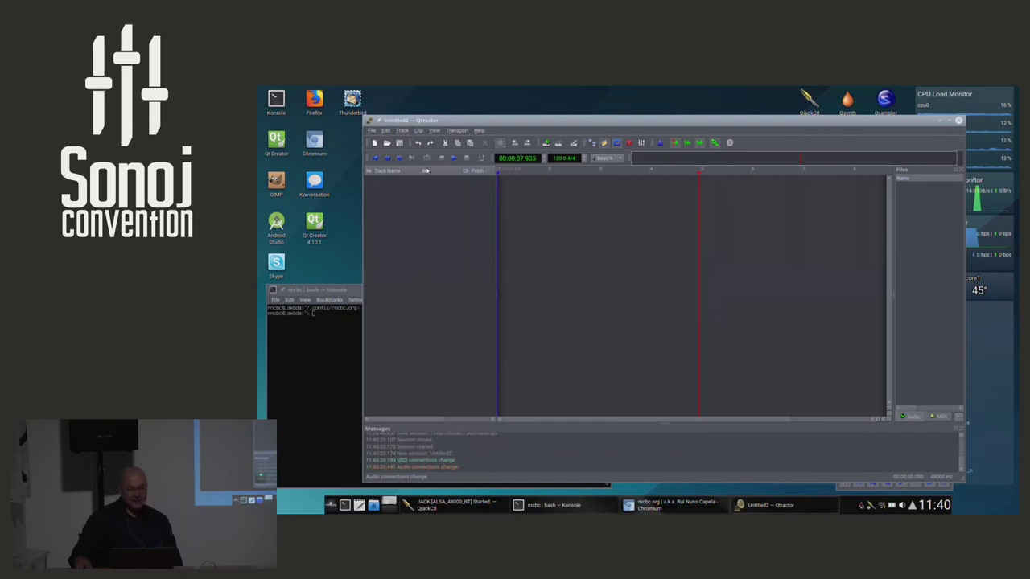
left_click(374, 159)
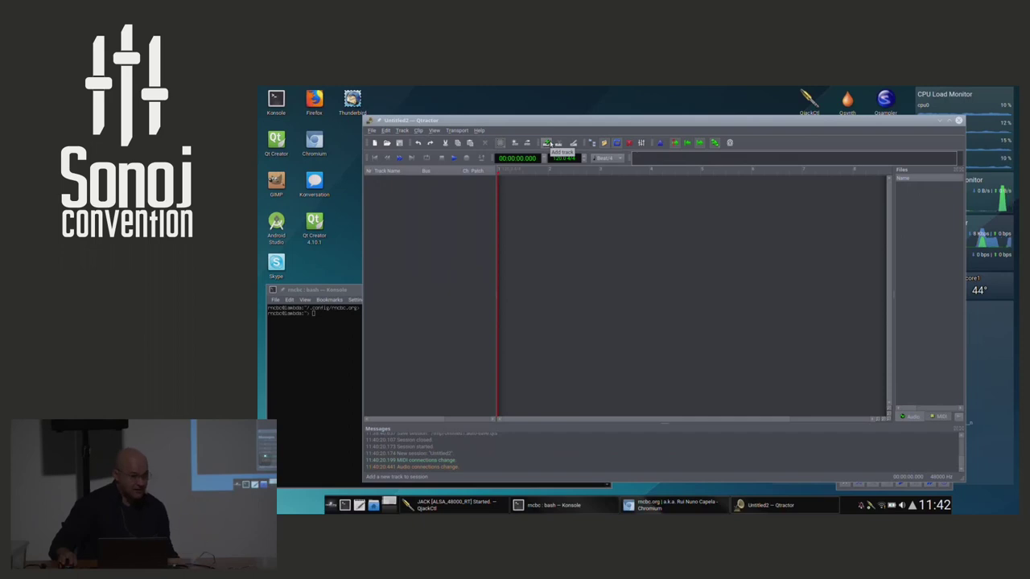
Step: Add a MIDI track named Drums, using channel 10 with the Drums option enabled
left_click(547, 144)
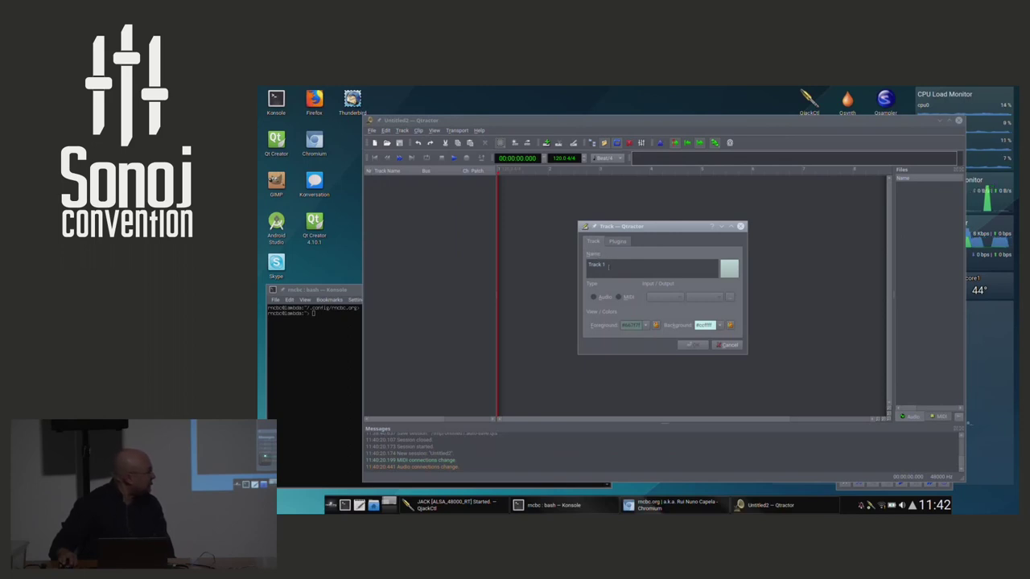
triple_click(625, 263)
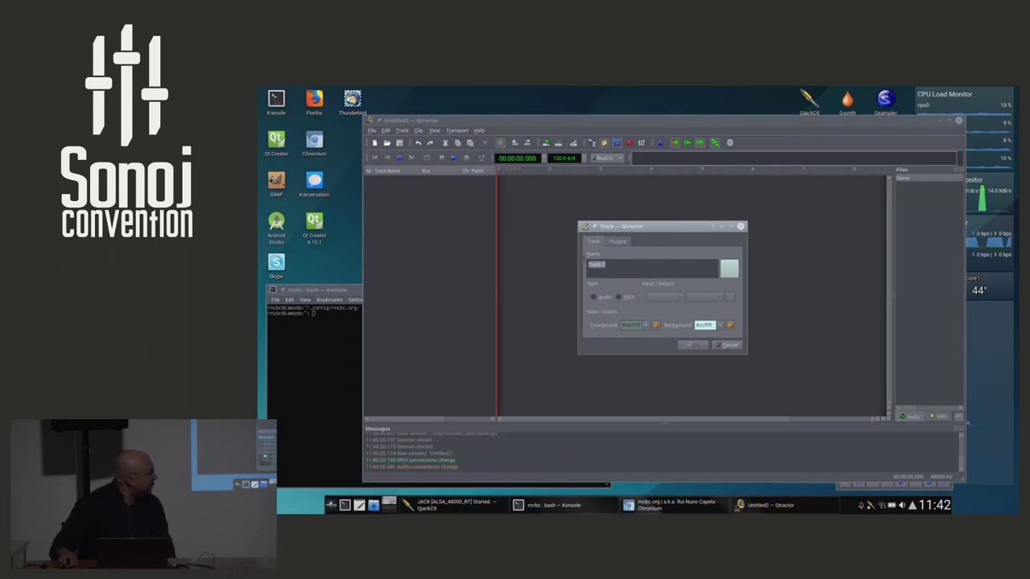
type("D")
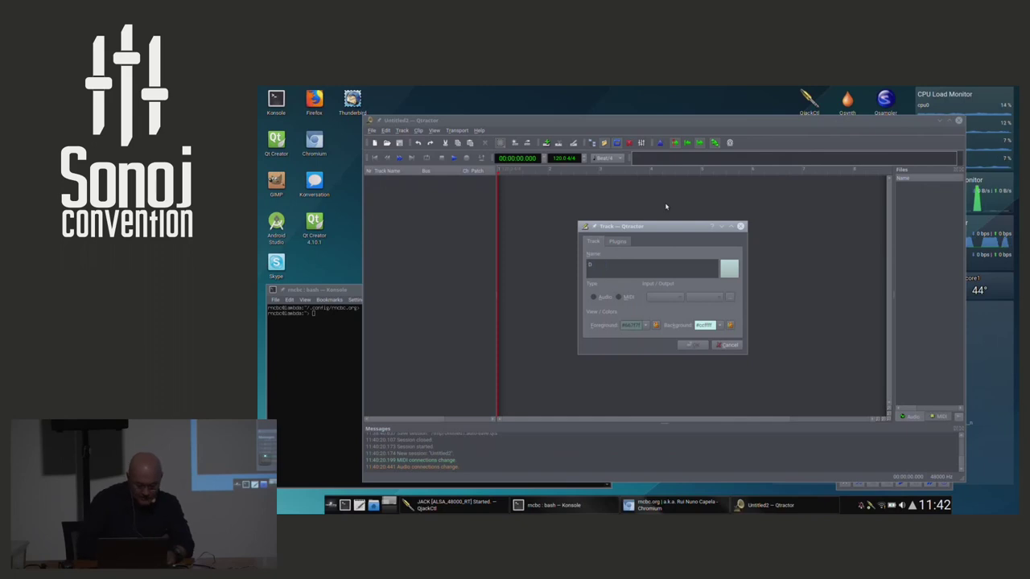
type("rums")
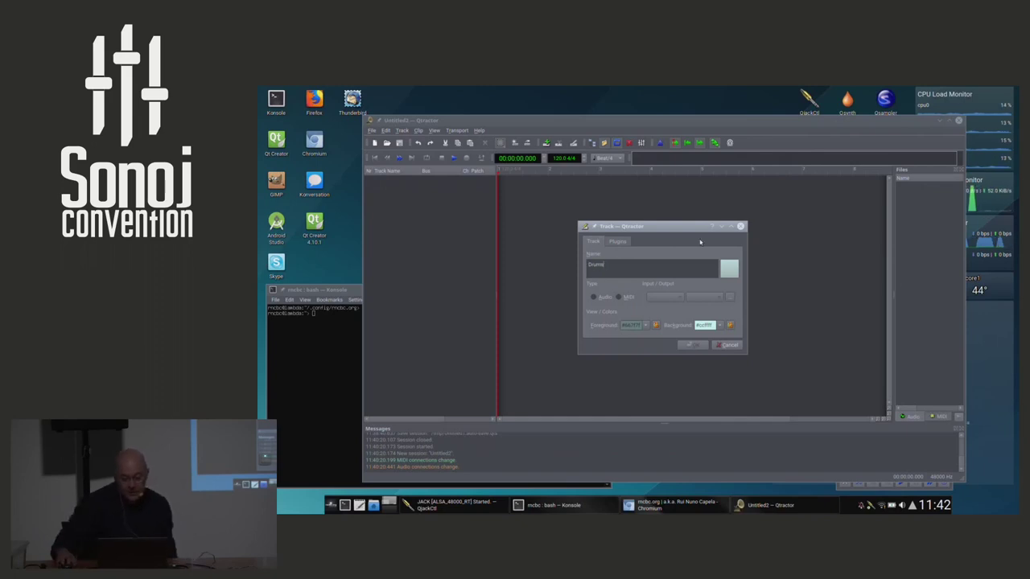
left_click(625, 298)
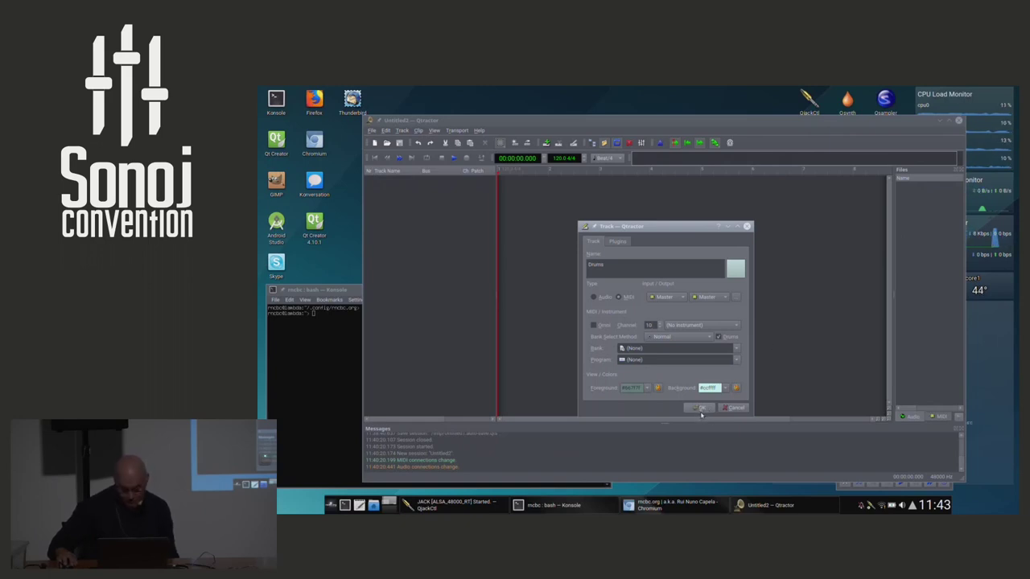
left_click(700, 407)
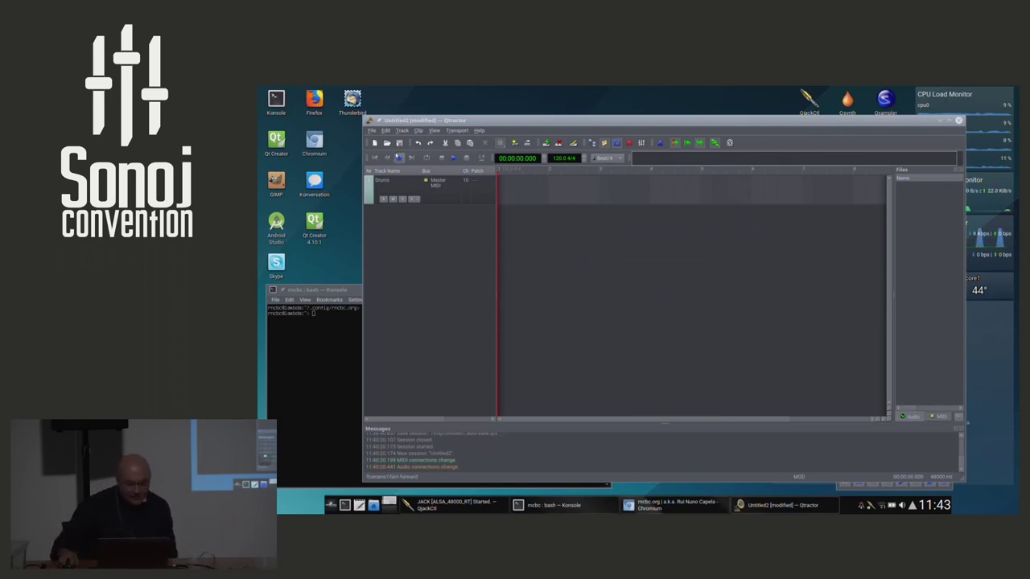
Step: Mark the edit range from bar 2 to bar 4 and start creating a new clip on the Drums track
left_click(548, 178)
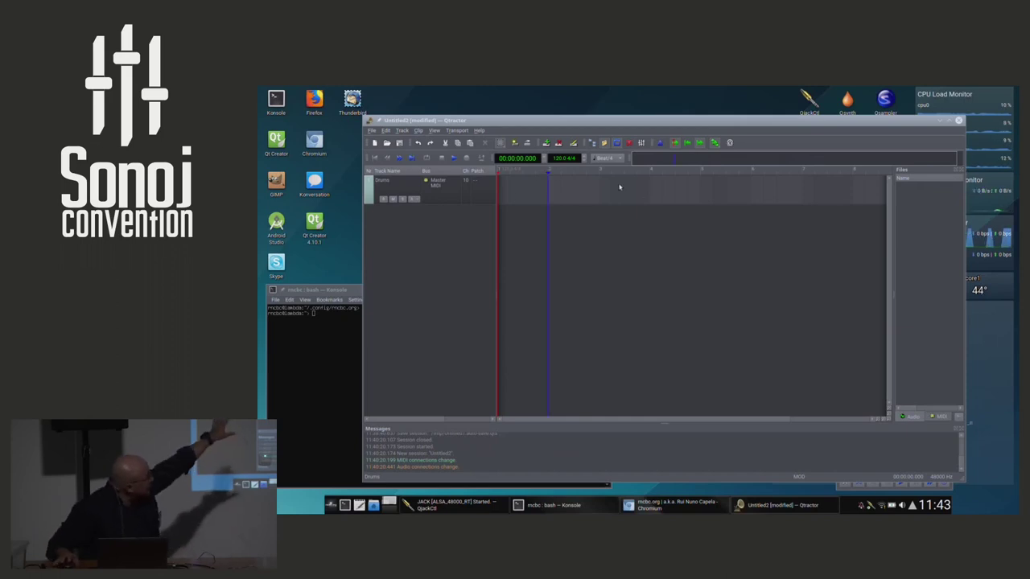
right_click(650, 182)
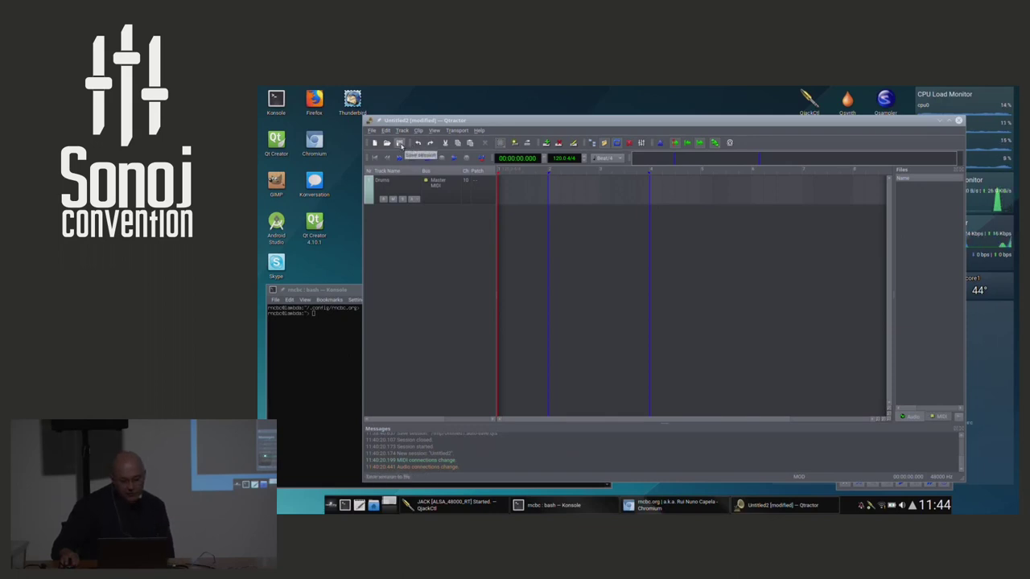
left_click(515, 144)
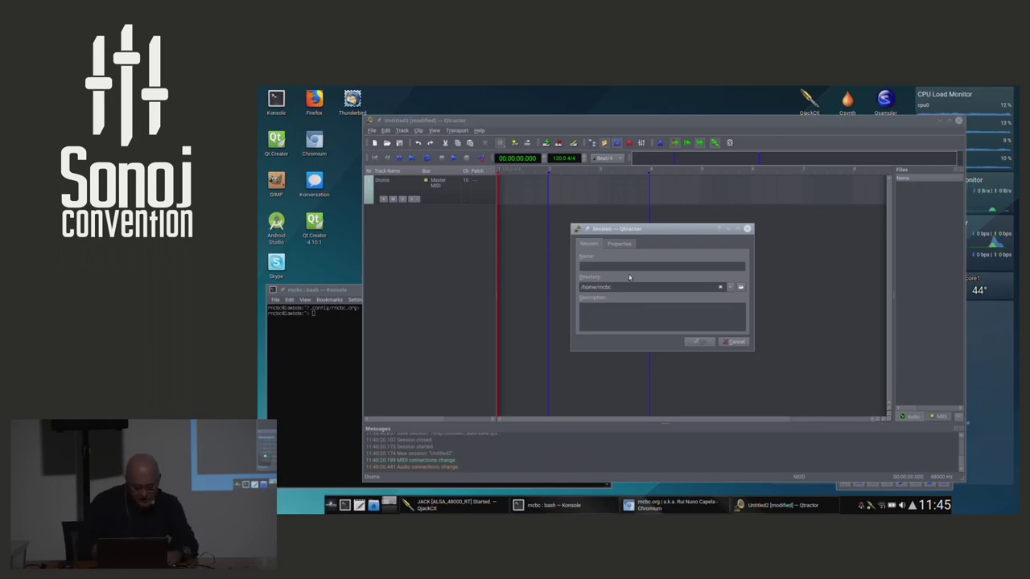
Step: Name the new session Sonoj20199
type("s")
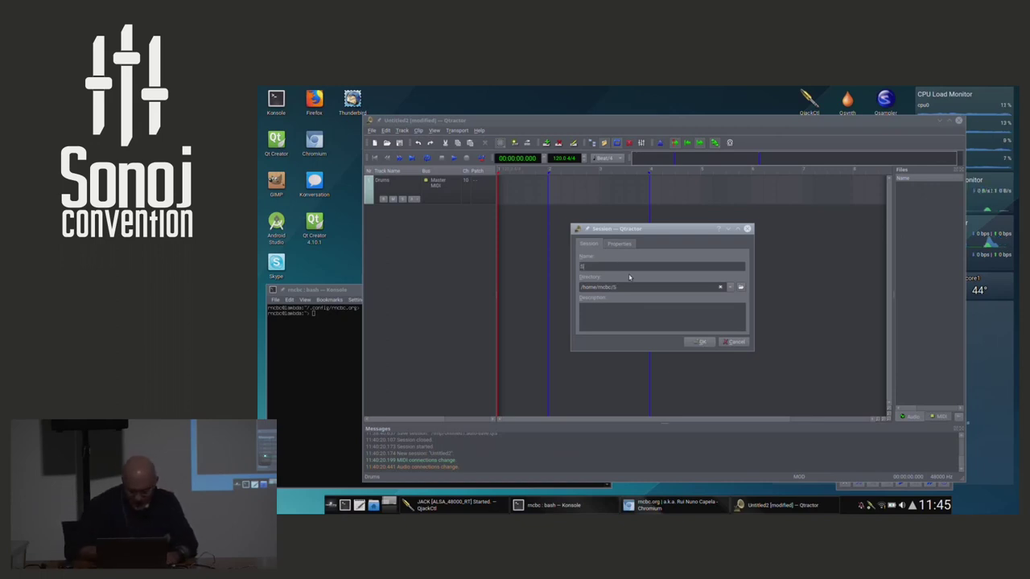
type("onoj")
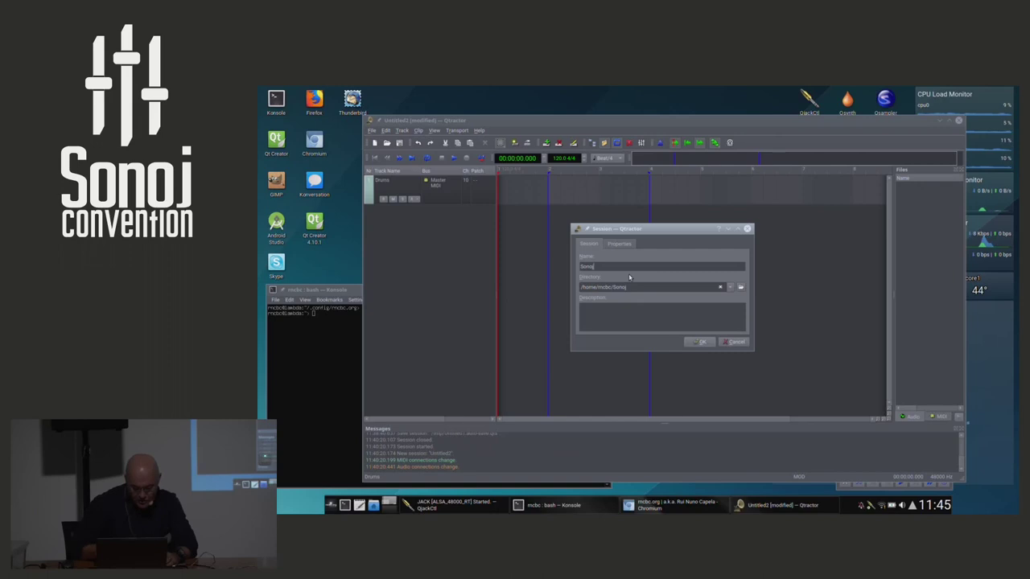
type("20199")
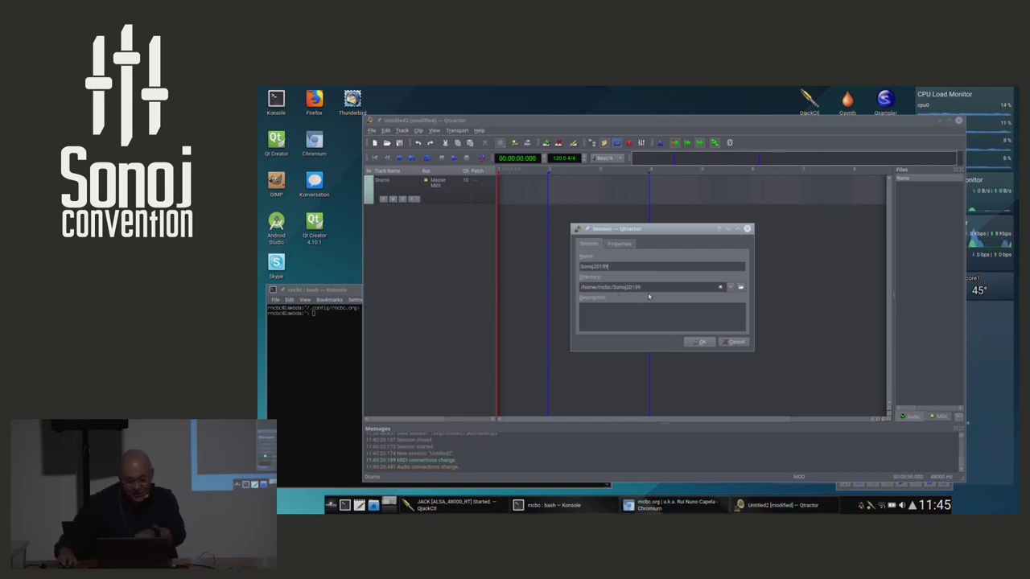
Step: Change the session directory's last folder to Sonoj2019TheFuture, accept the session properties, and agree to create the directory
left_click(659, 287)
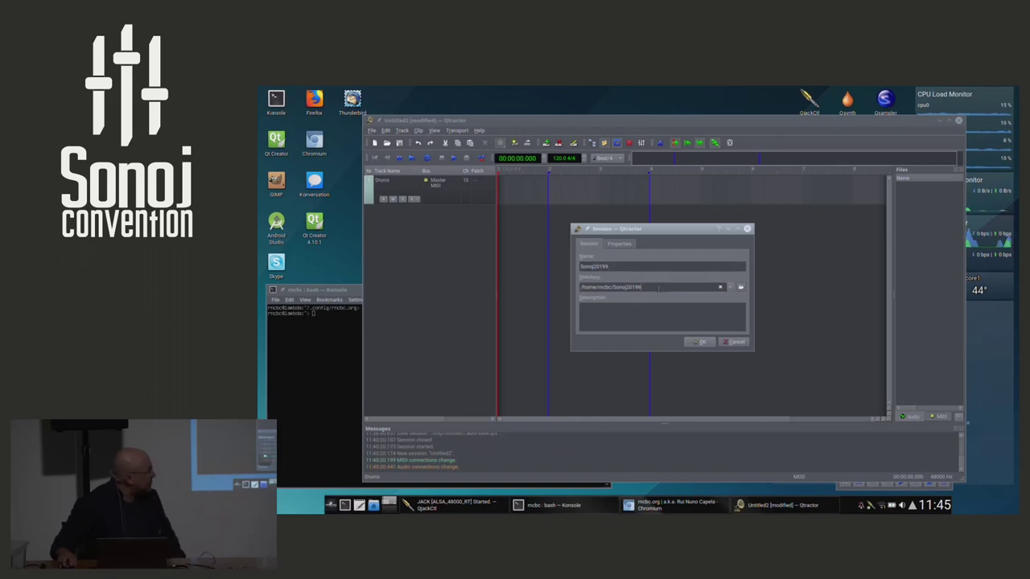
left_click_drag(659, 288, 569, 292)
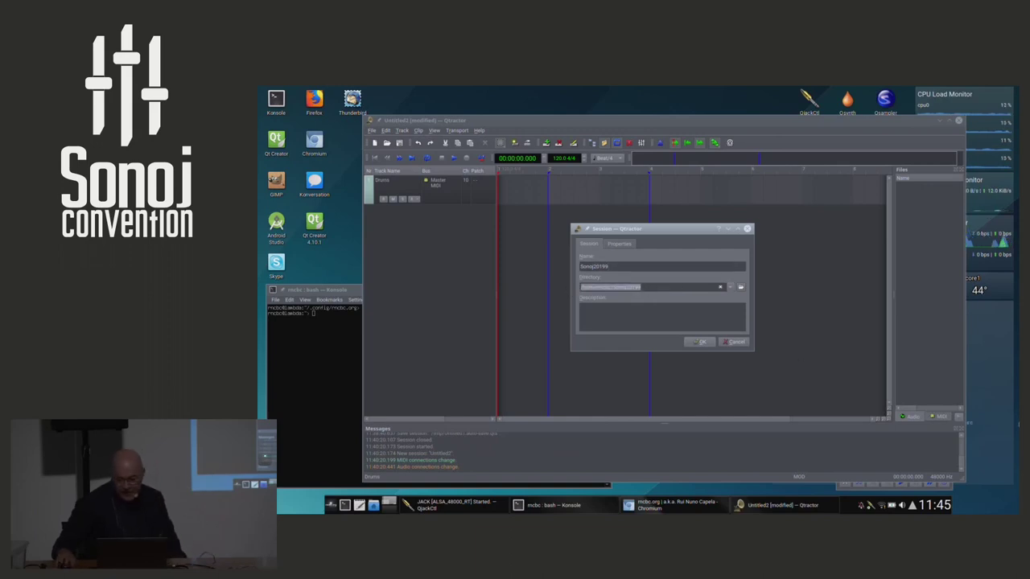
key("End")
key("BackSpace")
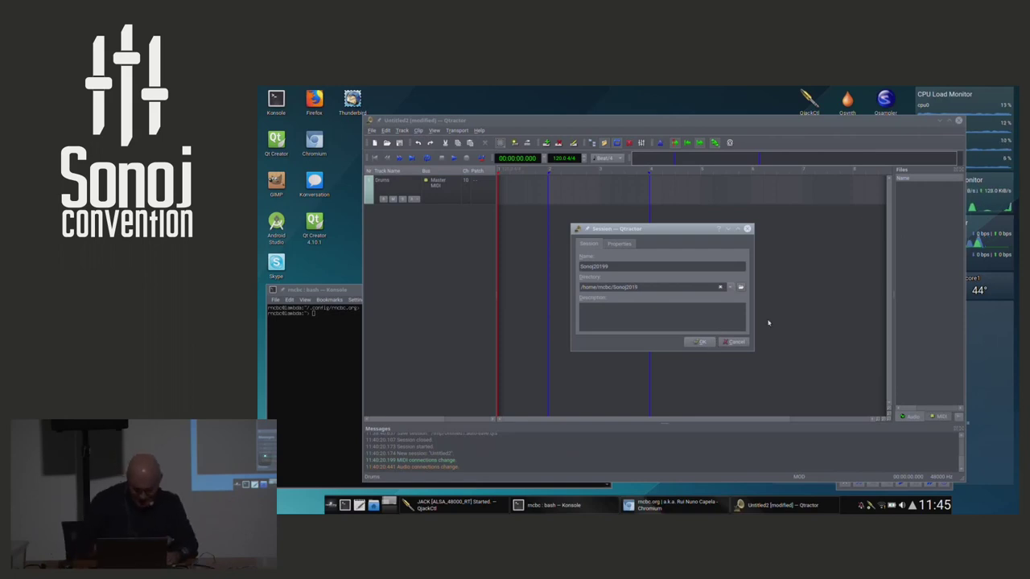
type("The")
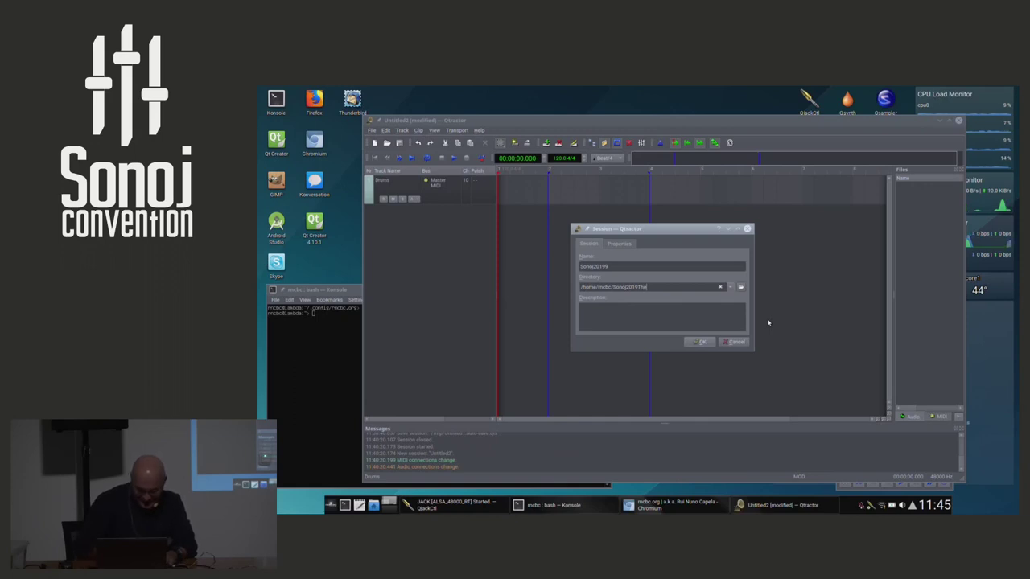
type("Future")
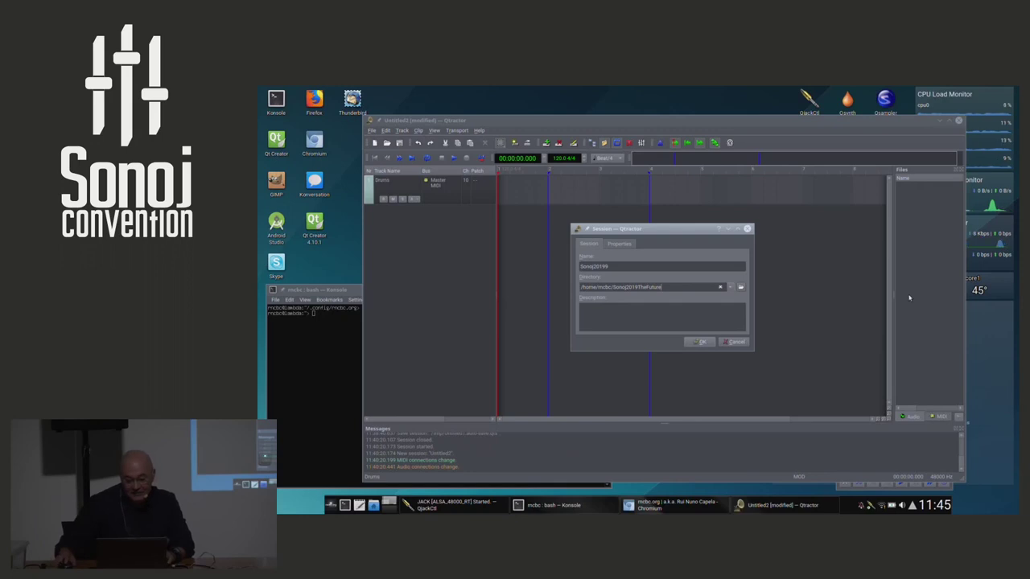
left_click(701, 342)
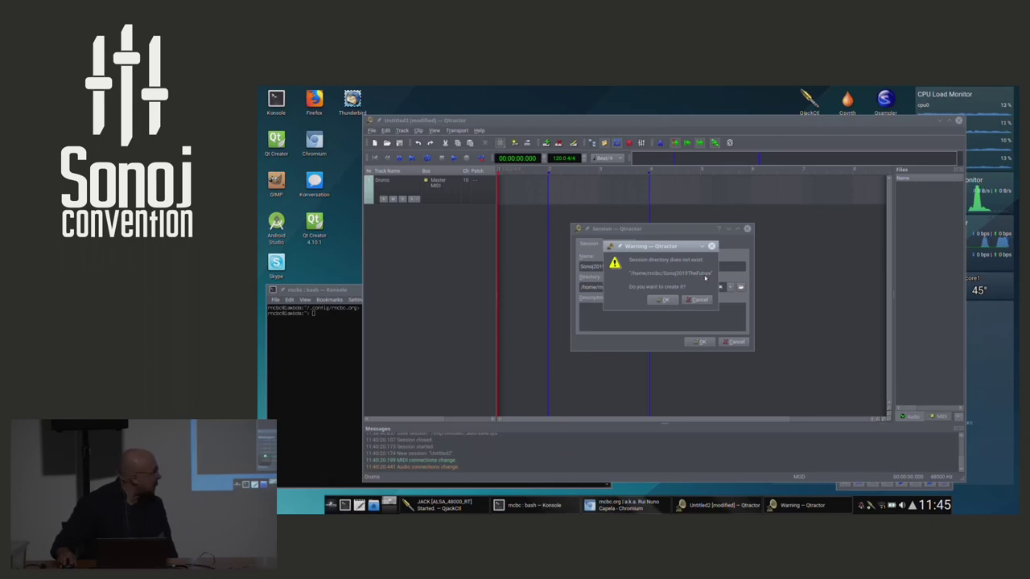
left_click(661, 299)
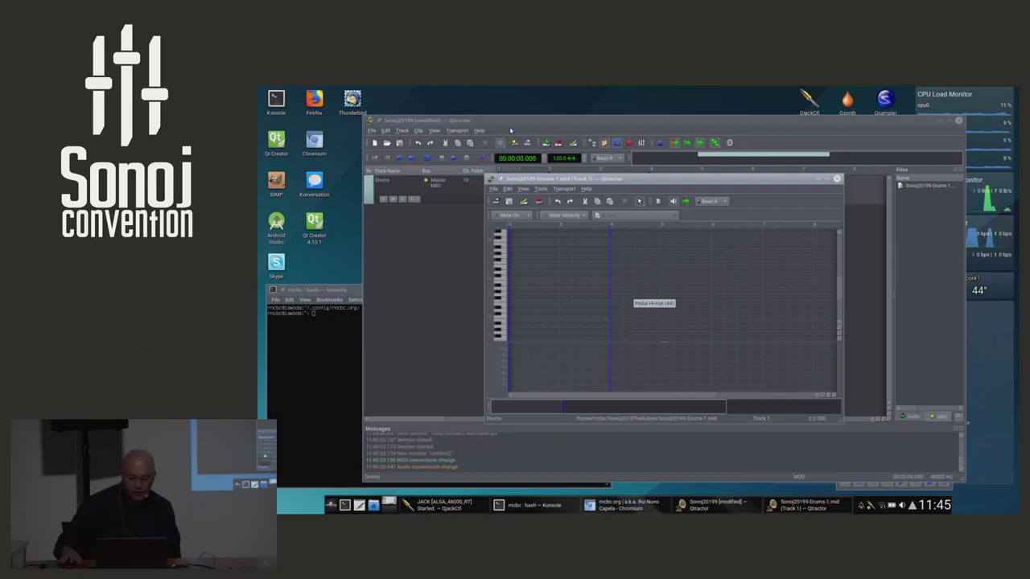
Step: Move and enlarge the MIDI clip editor window, and set its selection mode to Edit On
left_click_drag(649, 184, 547, 134)
left_click_drag(742, 375, 863, 389)
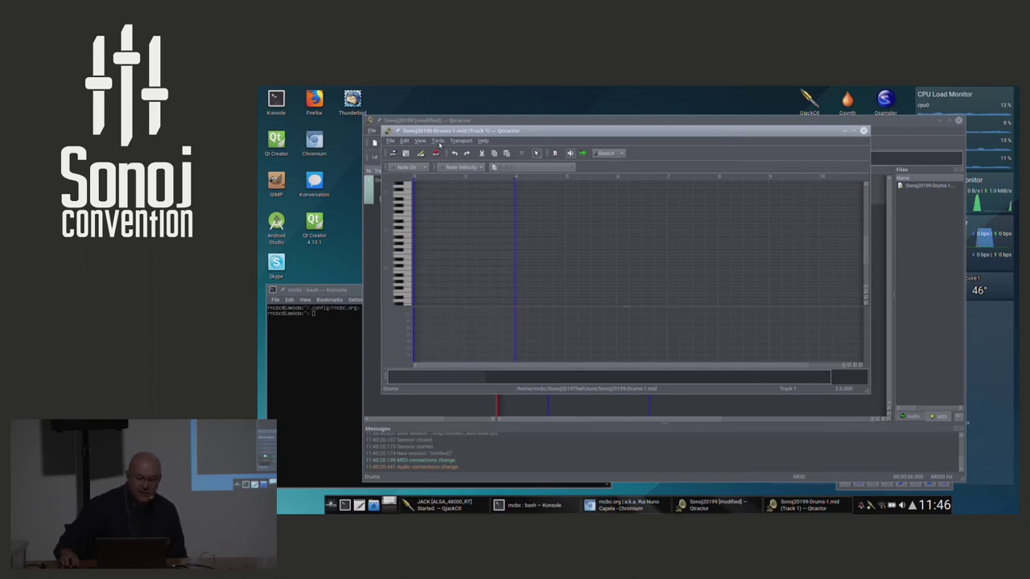
left_click(438, 141)
mouse_move(420, 141)
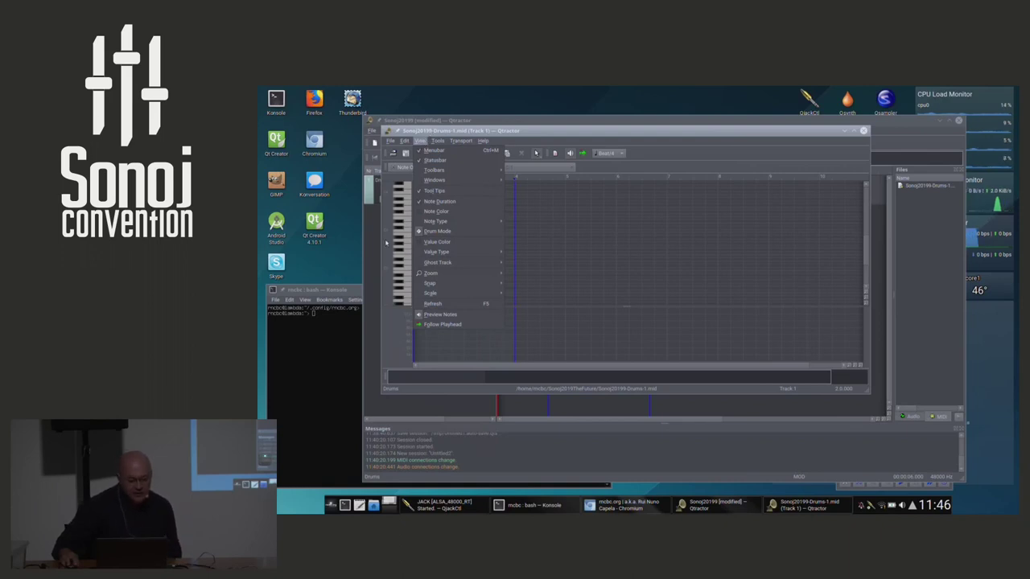
left_click(408, 241)
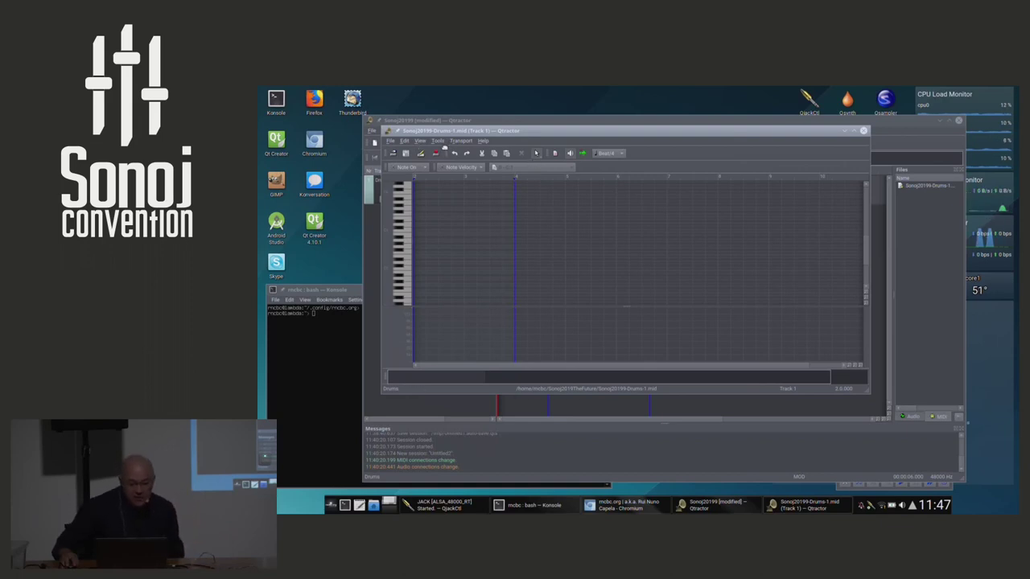
left_click(406, 142)
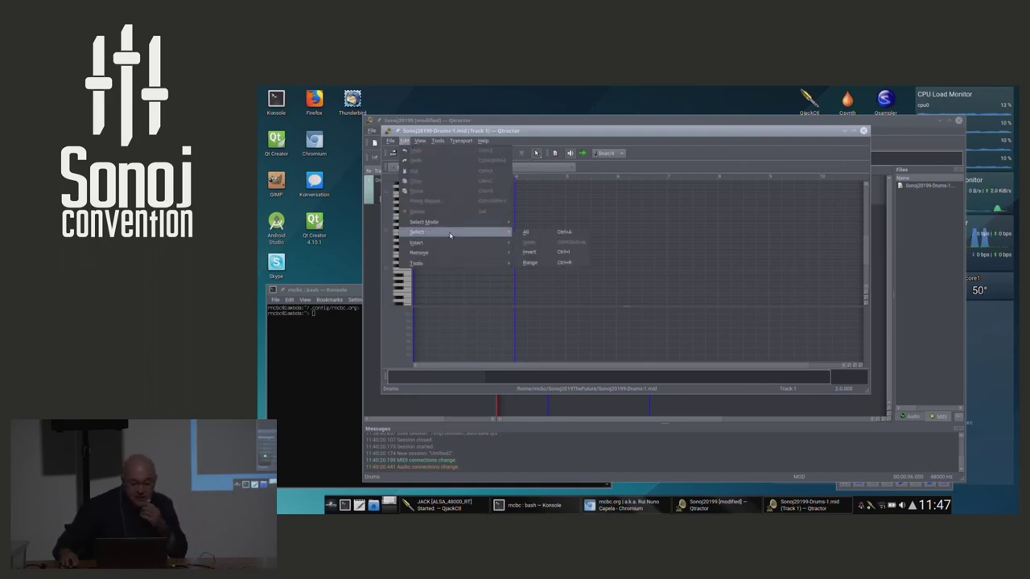
mouse_move(454, 226)
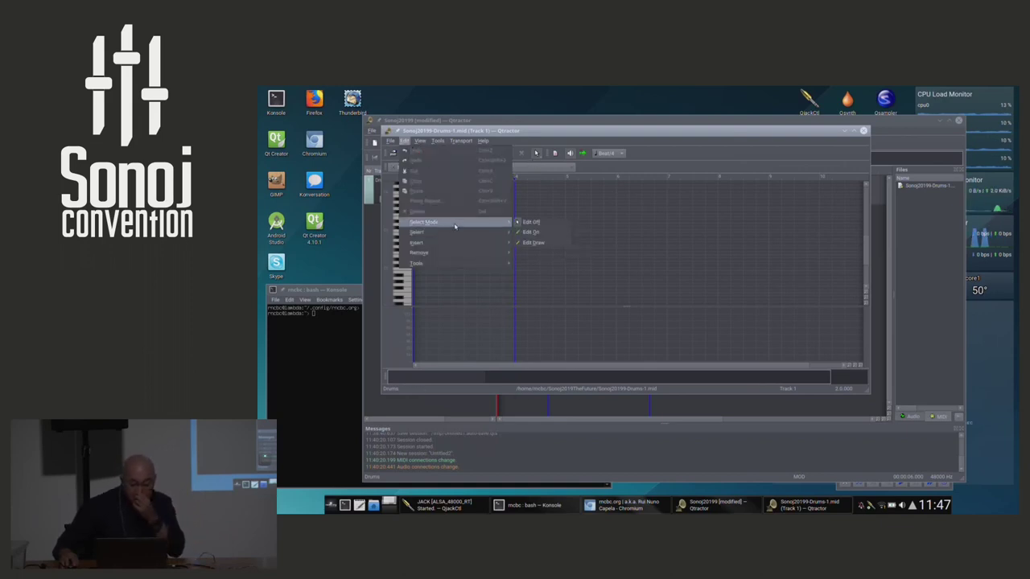
left_click(551, 234)
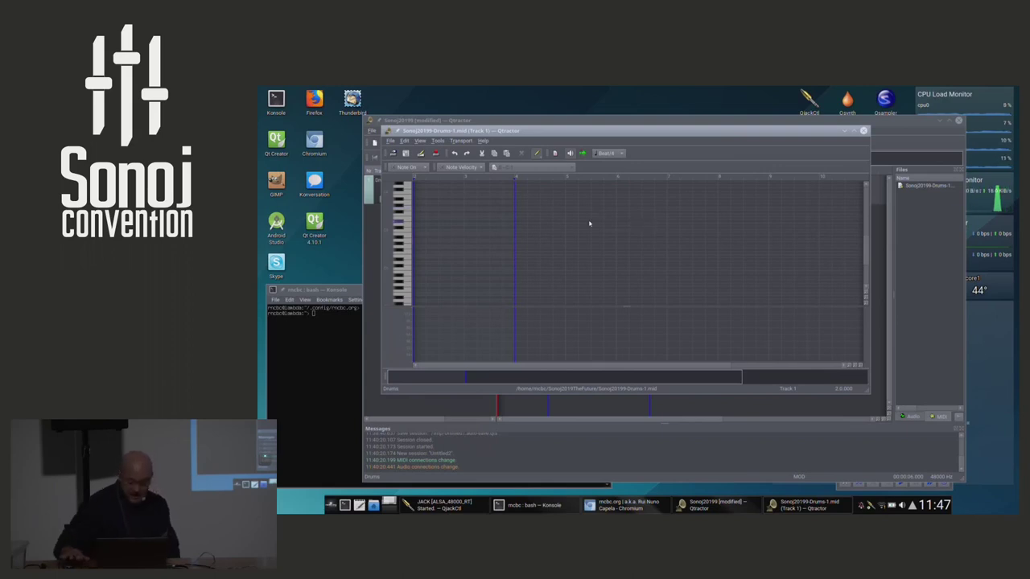
Step: Draw a drum note at the start of bar 2 and enlarge the clip editor window for a closer view of it
left_click(415, 275)
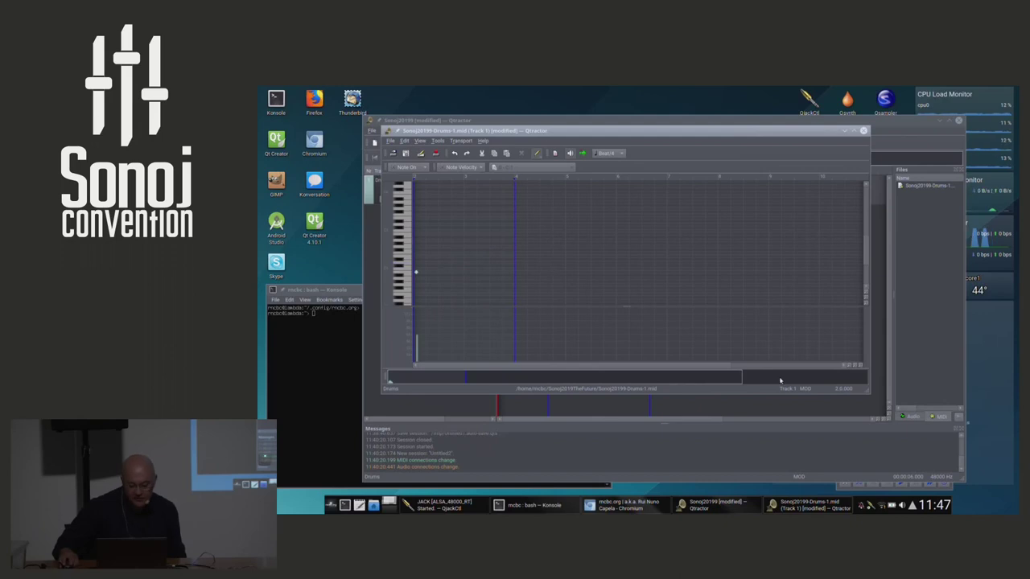
left_click_drag(868, 391, 942, 402)
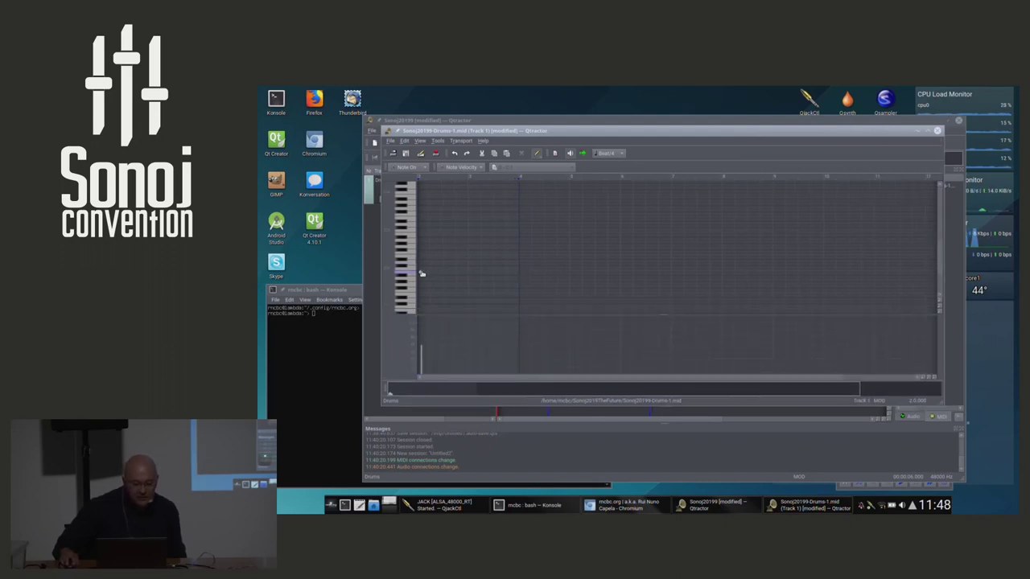
mouse_move(417, 273)
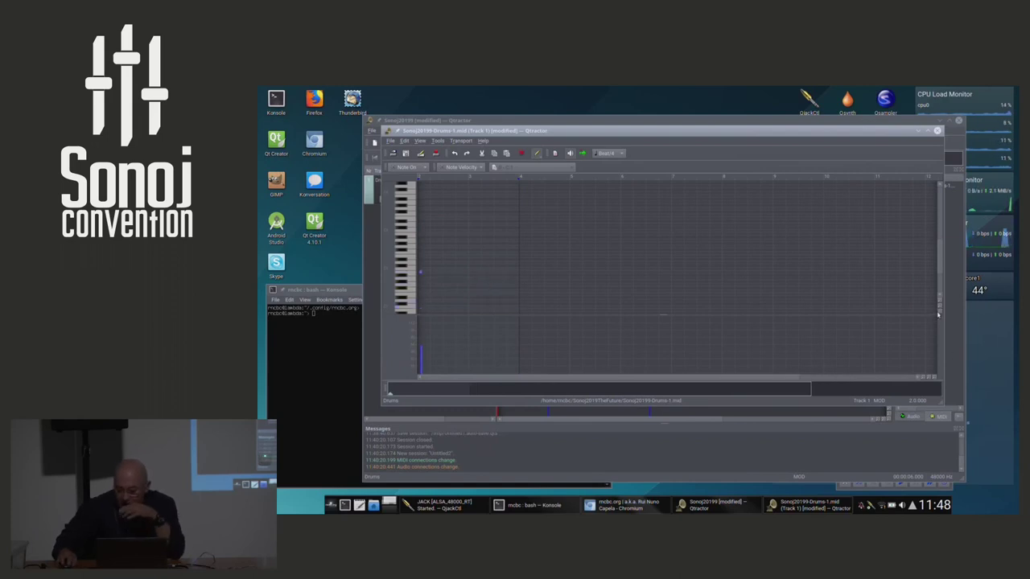
scroll(941, 304, "up", 2)
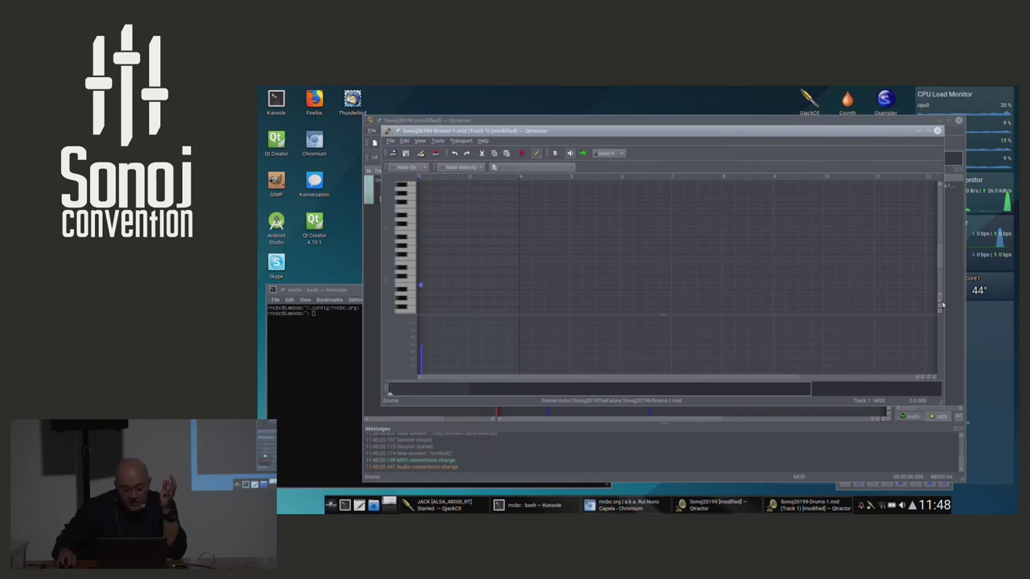
left_click(929, 378)
scroll(864, 367, "up", 5)
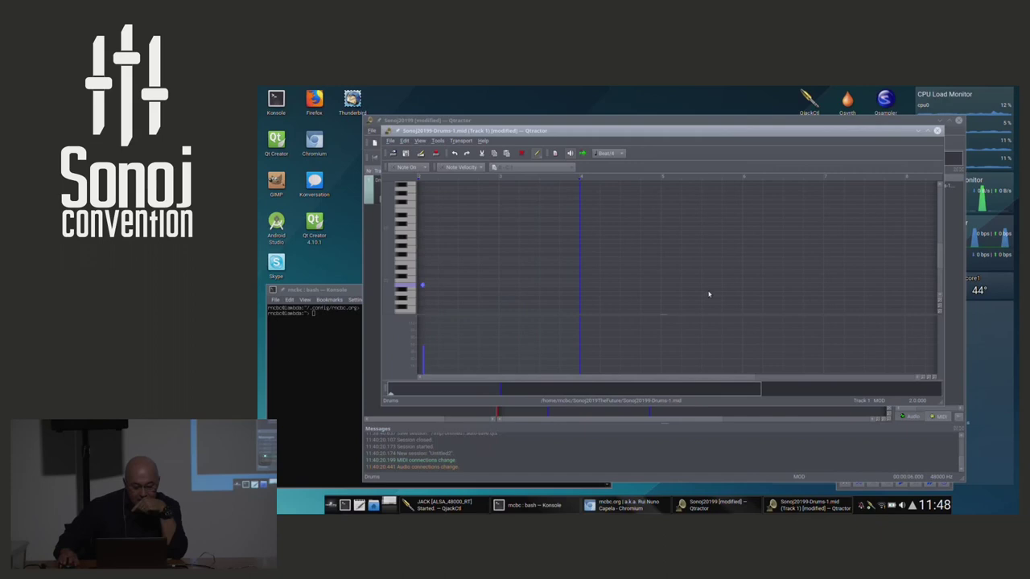
left_click(923, 288)
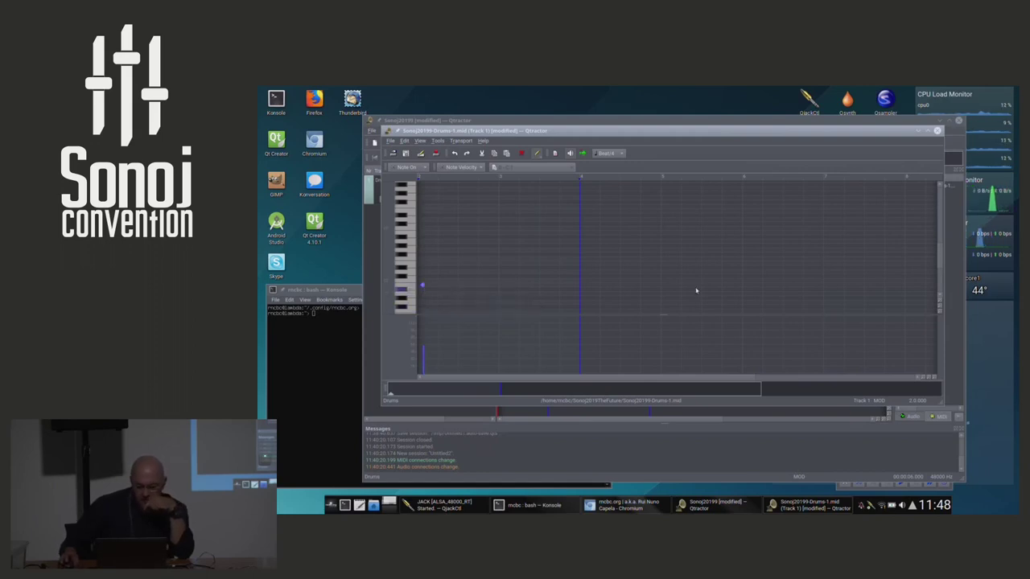
scroll(938, 302, "up", 2)
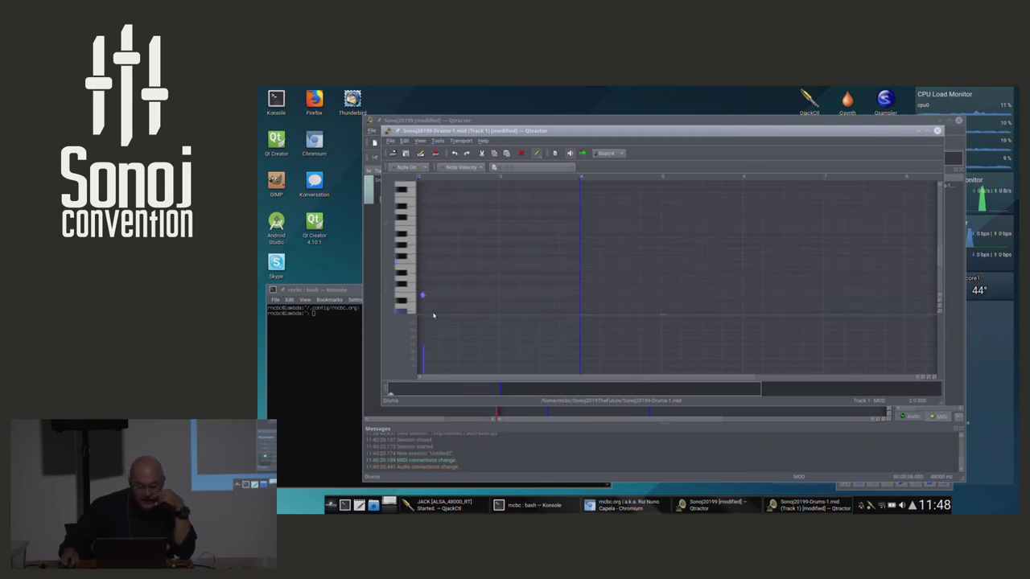
Step: Set the clip editor's snap resolution to Beat
left_click(423, 295)
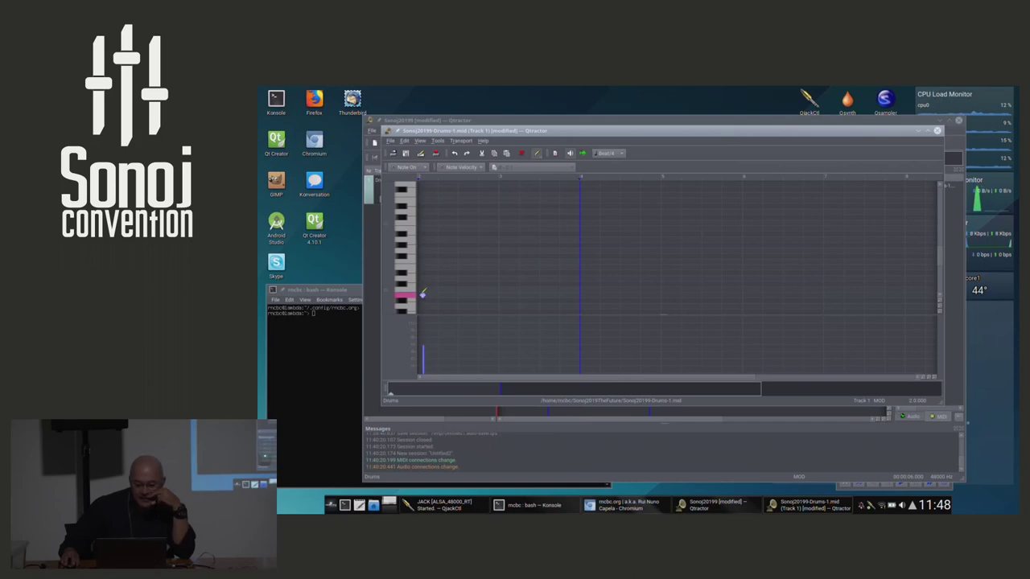
left_click(610, 153)
left_click(605, 124)
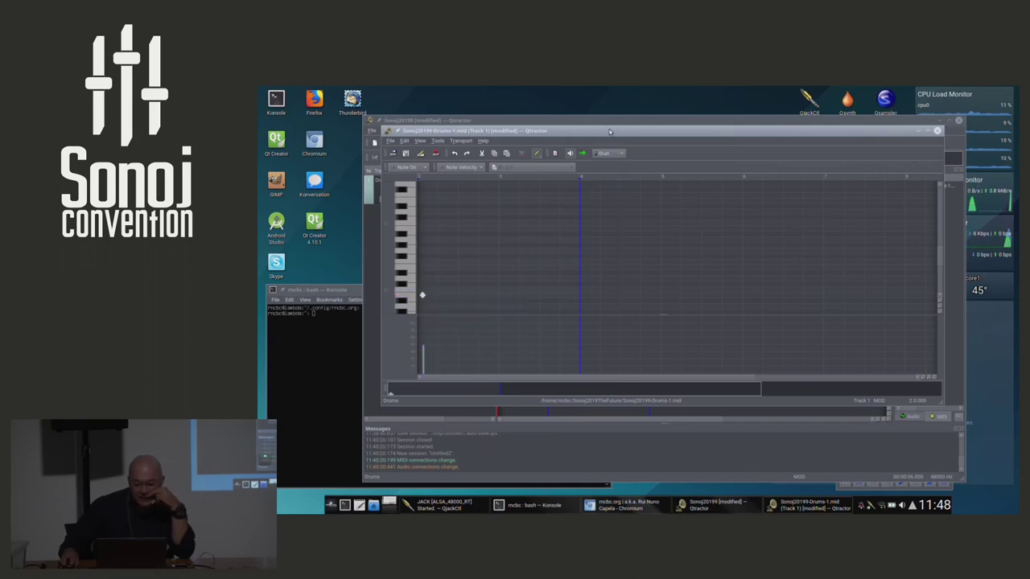
Step: Try adding Acoustic Bass Drum notes at the start of bar 2, and delete all notes in the clip
left_click(425, 295)
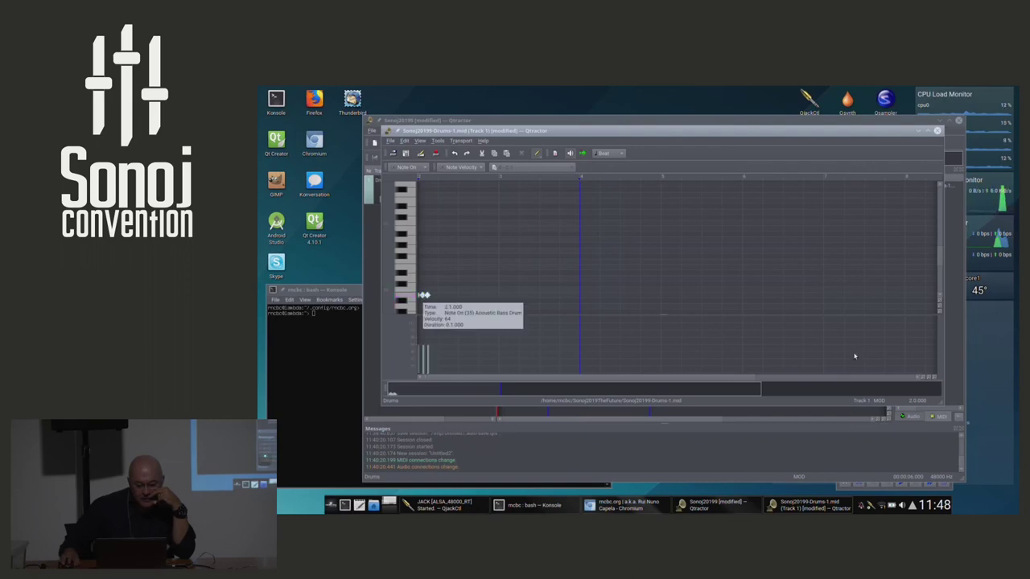
key("ctrl+a")
key("Delete")
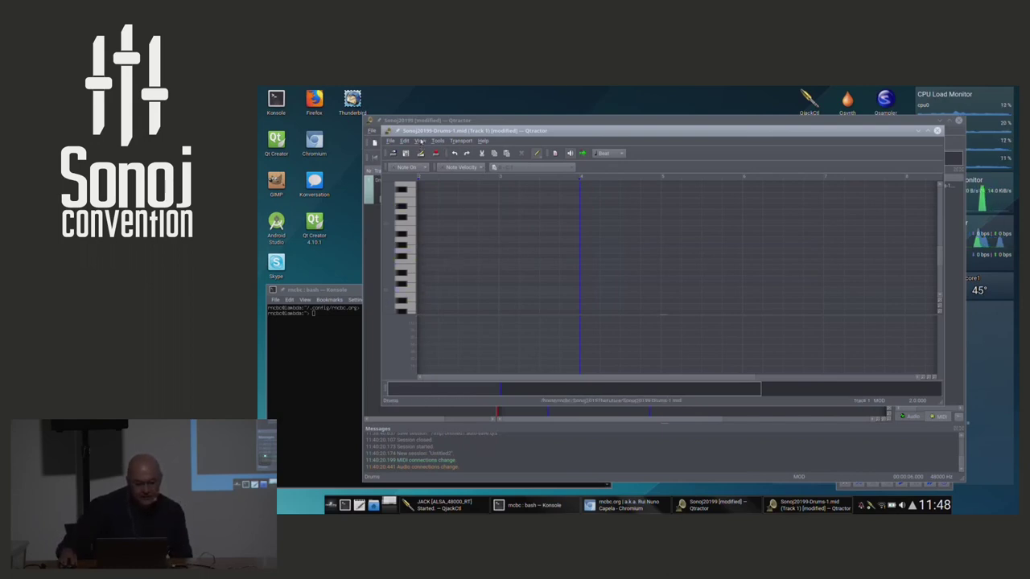
Step: Turn off Drum Mode in the clip editor so notes are drawn as duration bars
left_click(419, 141)
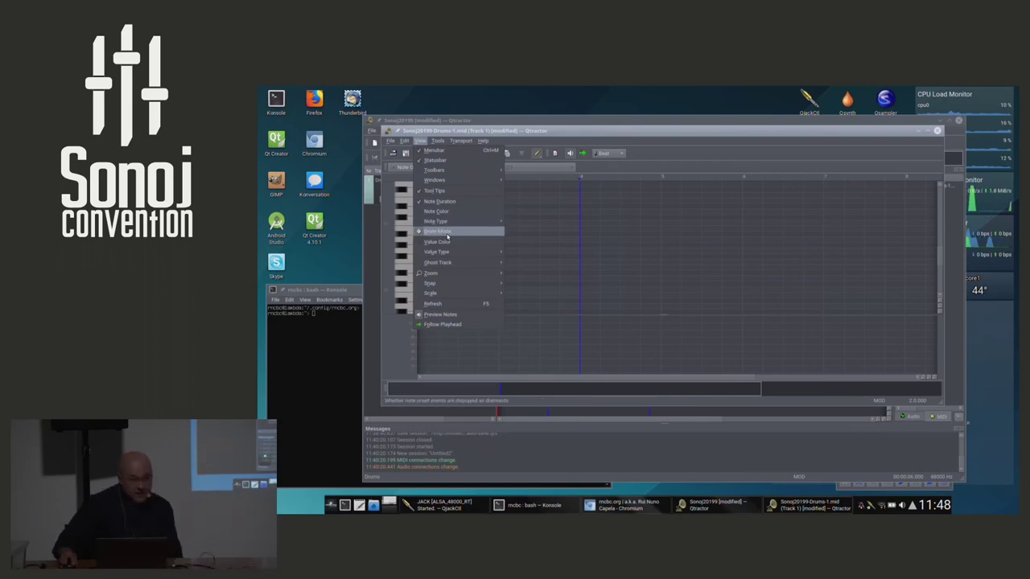
mouse_move(461, 252)
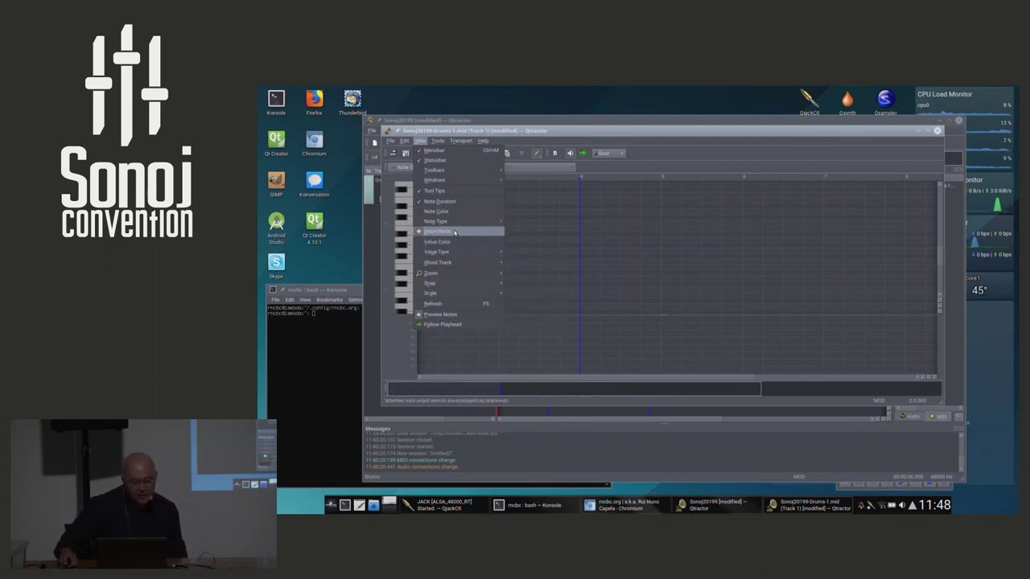
left_click(455, 232)
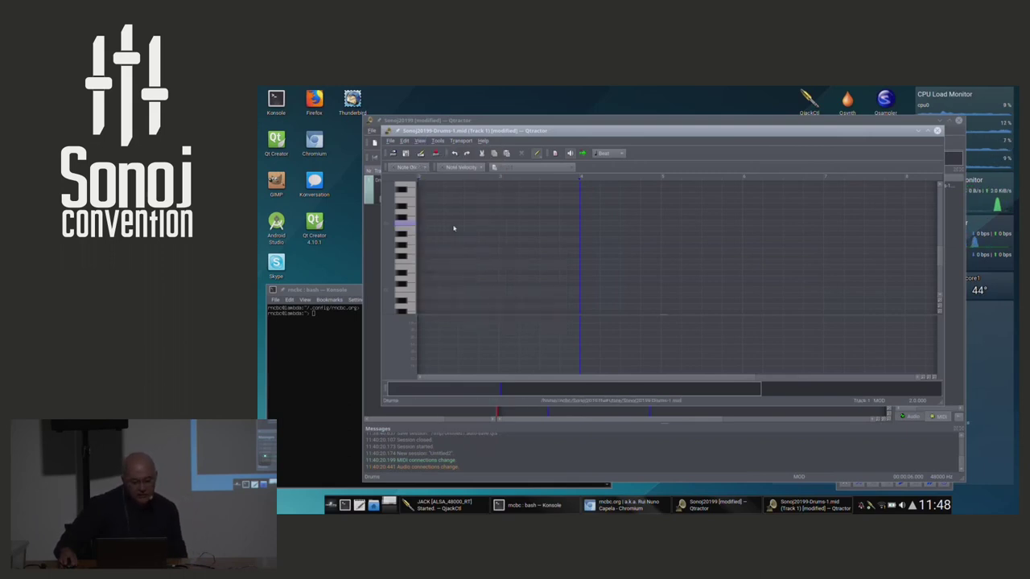
Step: Draw one-beat Acoustic Bass Drum notes on the first beat of bars 2, 3, 4 and 5
left_click(427, 296)
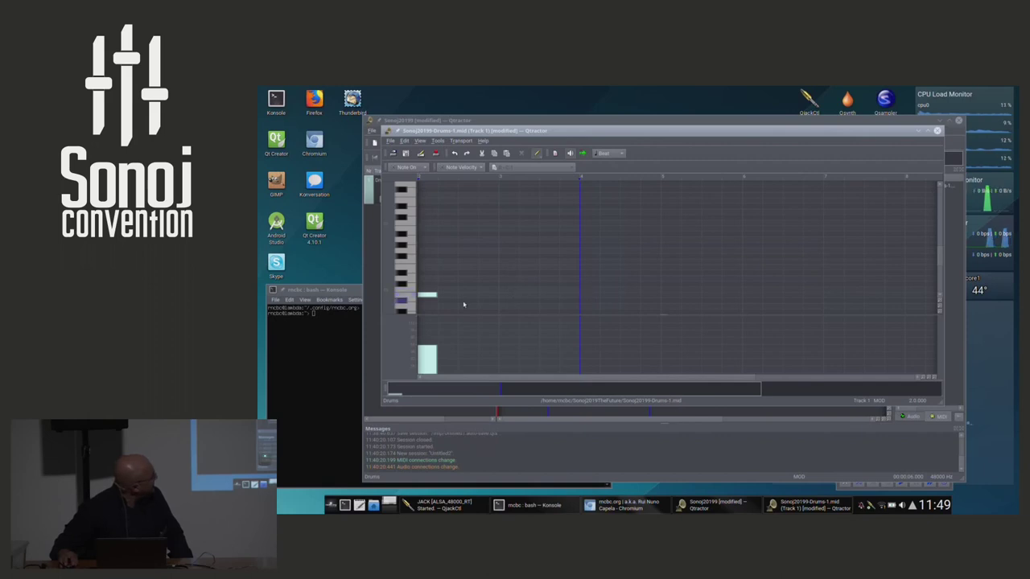
left_click(588, 297)
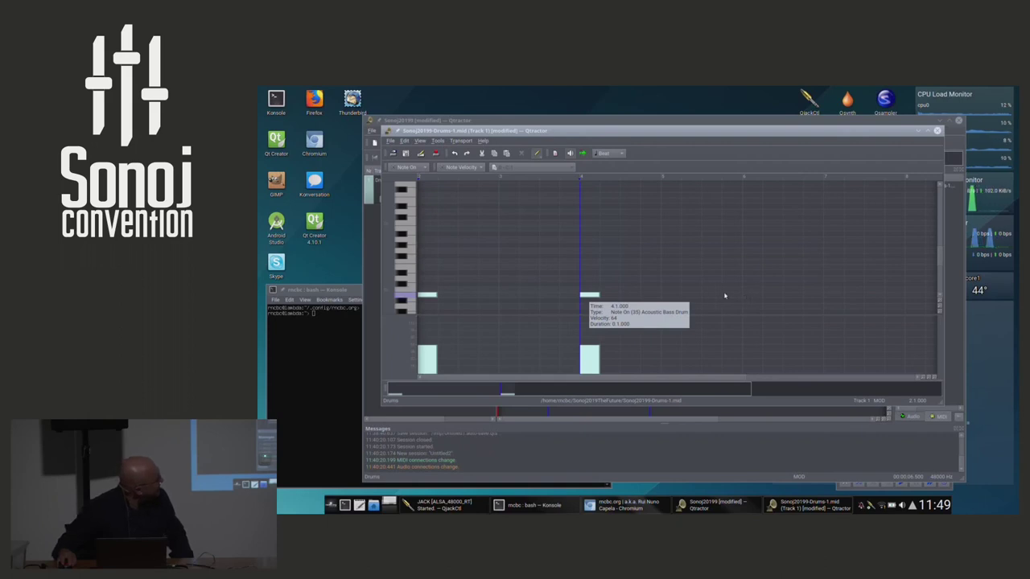
left_click(669, 295)
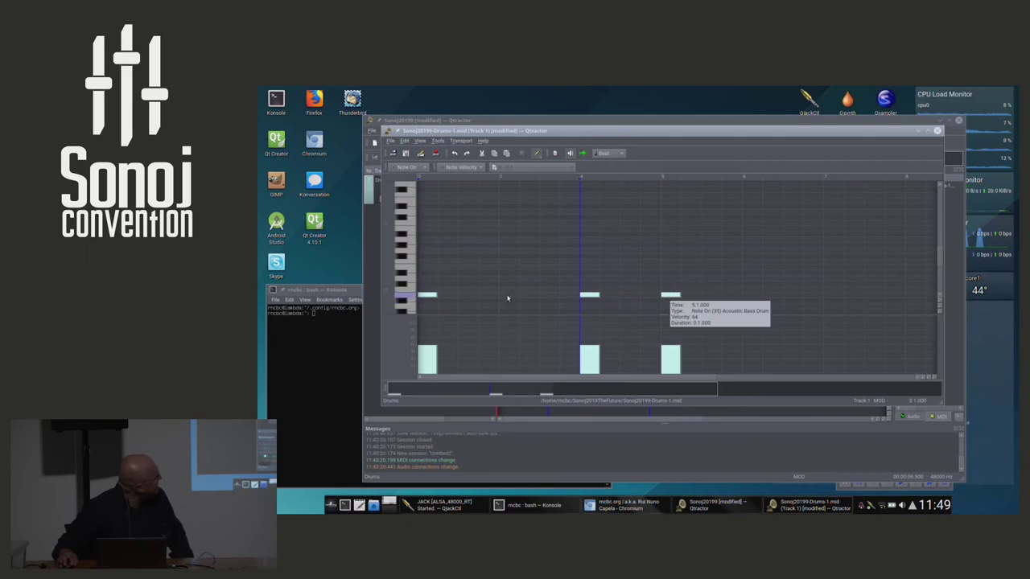
left_click(507, 296)
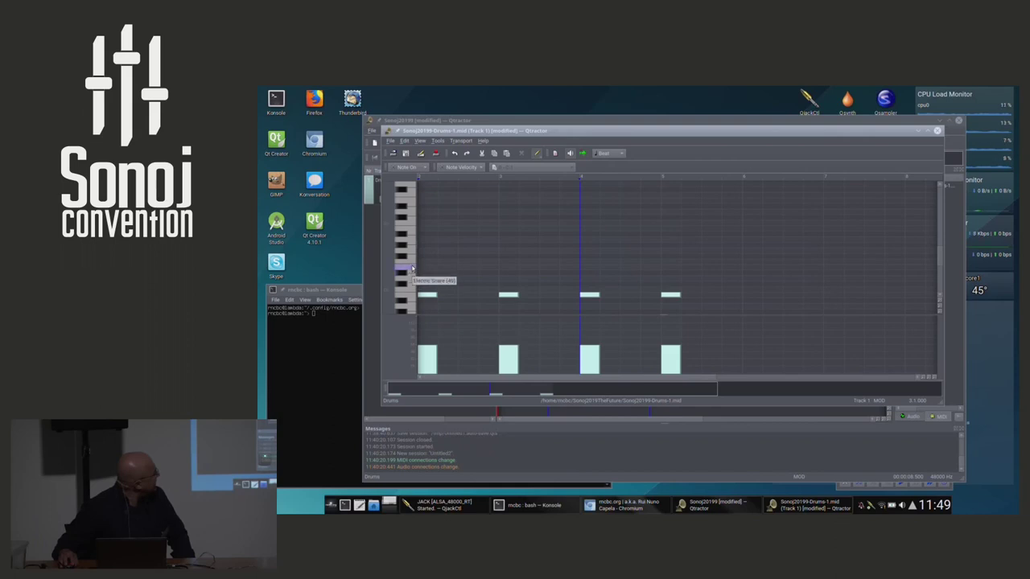
Step: Add one-beat Electric Snare notes on the first beat of bars 3 and 5, and delete all notes in bars 4 and 5
left_click(502, 268)
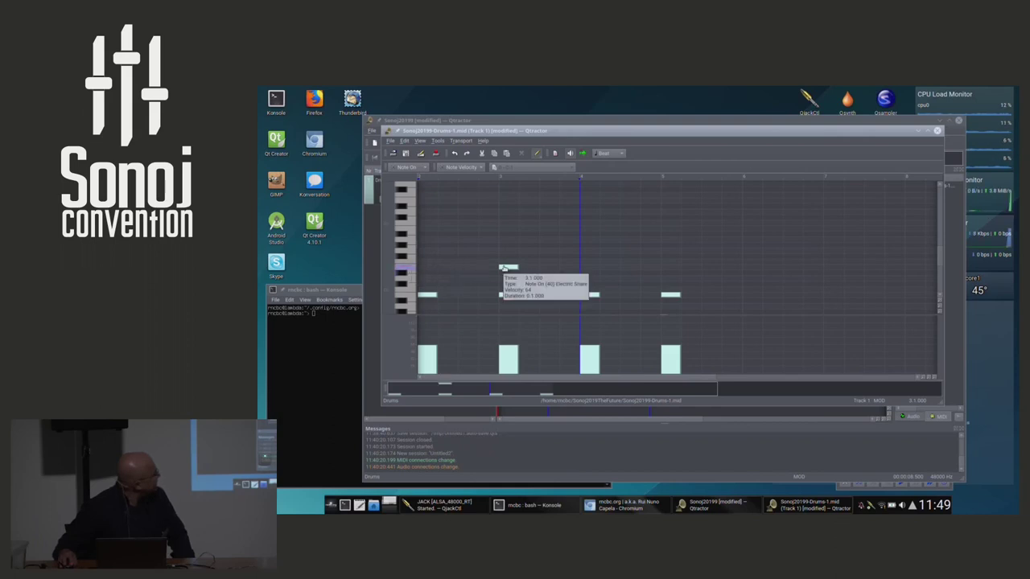
left_click(672, 269)
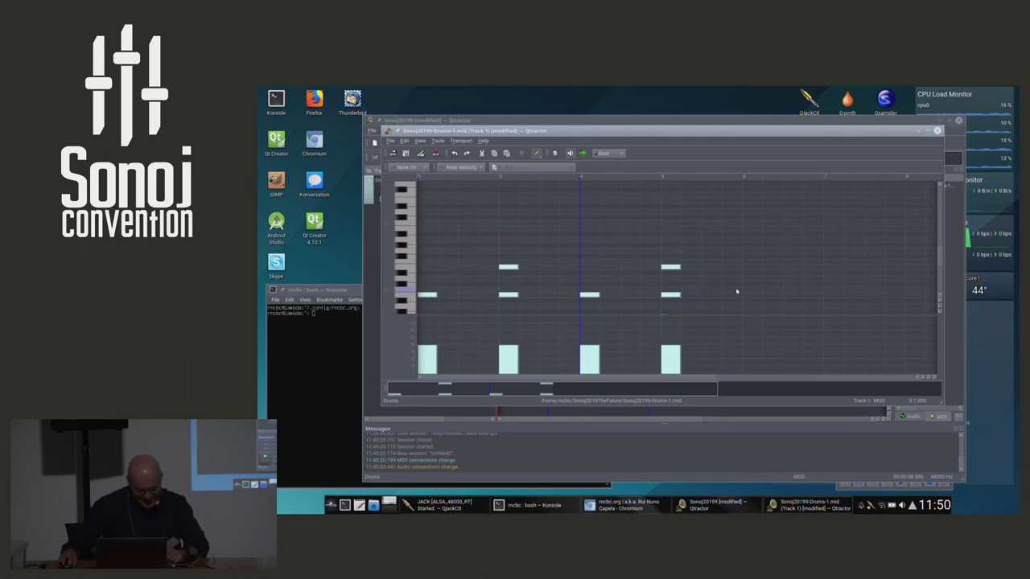
left_click_drag(720, 311, 554, 245)
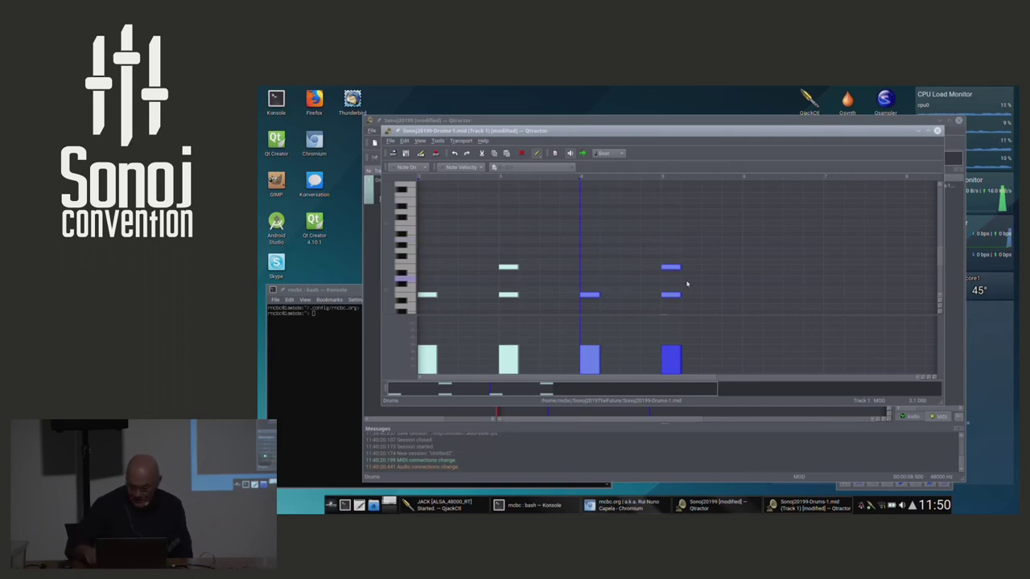
key("Delete")
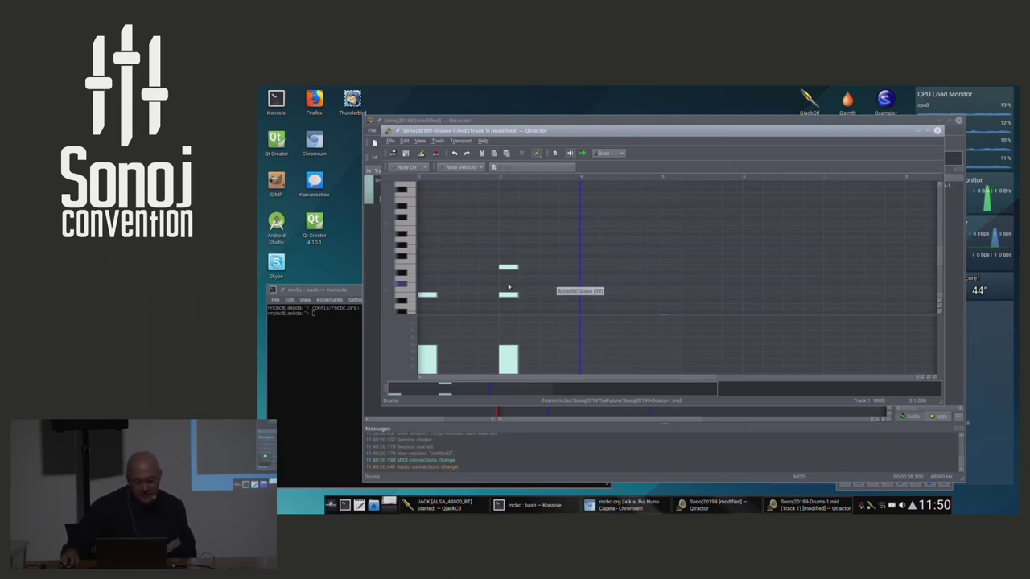
Step: Add Acoustic Bass Drum notes on beat 3 of bars 2 and 3, and place the Electric Snare notes only on those same beats
left_click(467, 295)
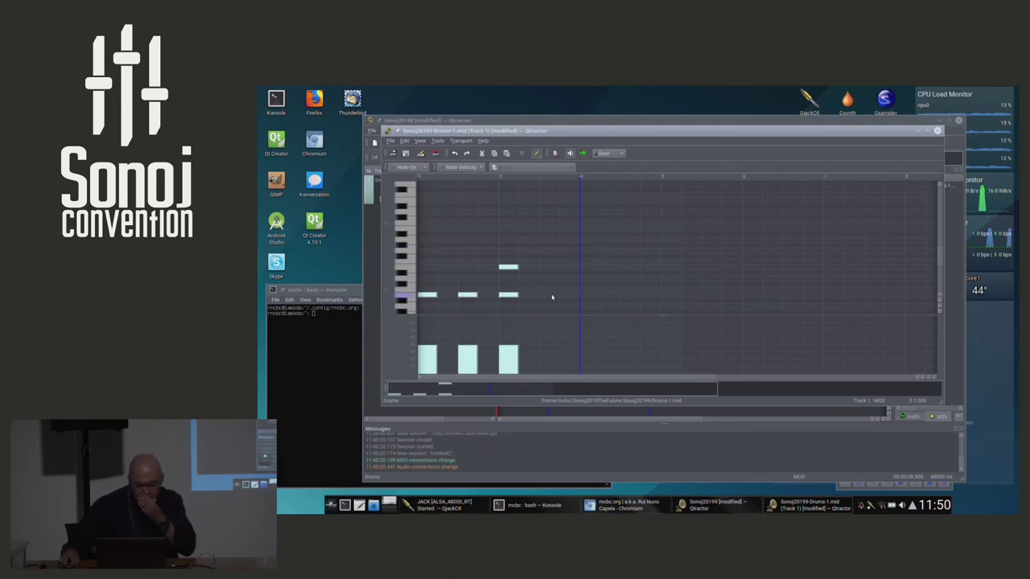
left_click(548, 294)
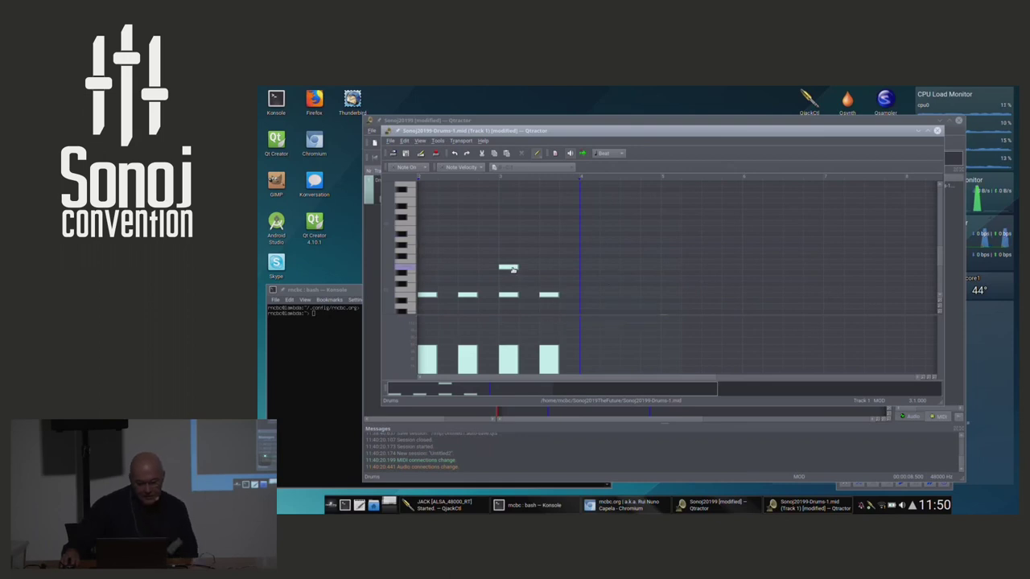
left_click(474, 266)
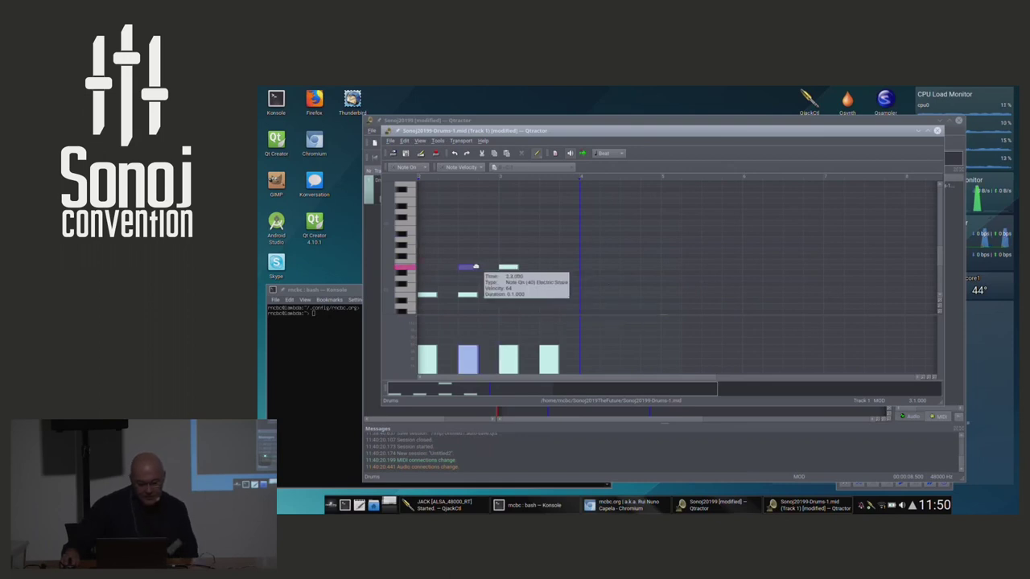
left_click(548, 267)
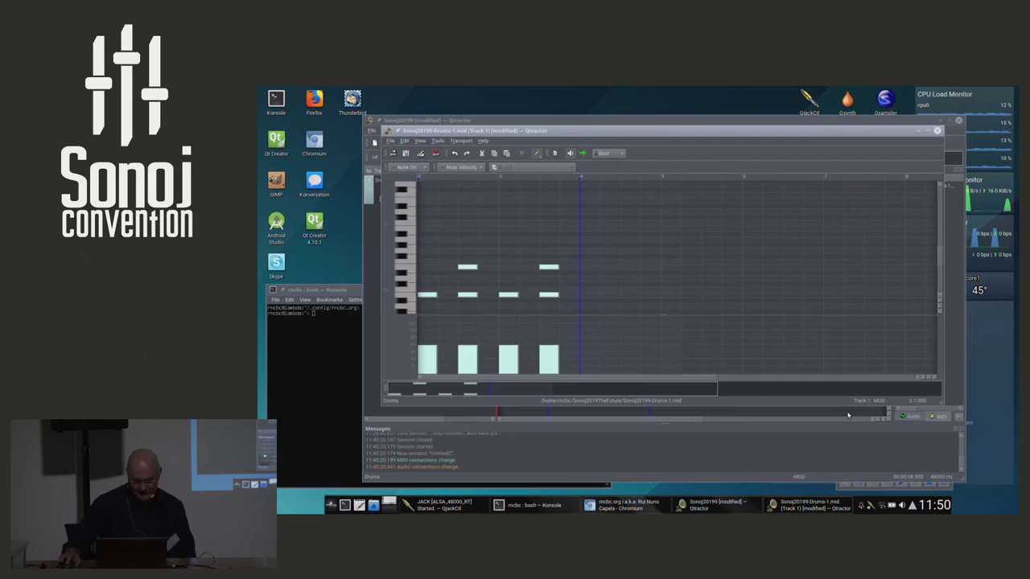
Step: Turn Drum Mode back on in the clip editor so the notes are drawn as diamonds
left_click(423, 141)
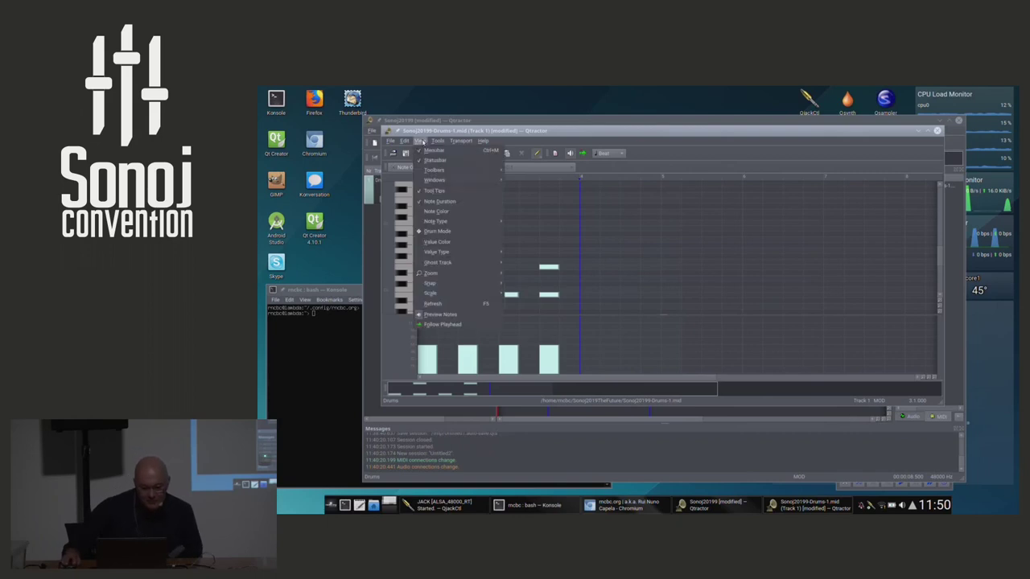
left_click(436, 232)
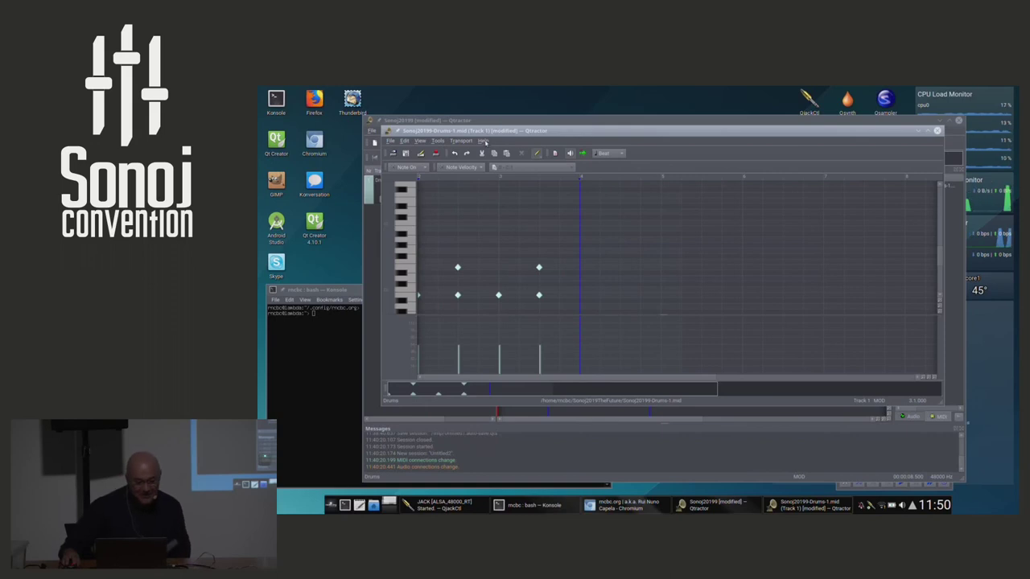
Step: Play the session from the main window, stop it and return the playhead to the start
left_click_drag(499, 137, 502, 183)
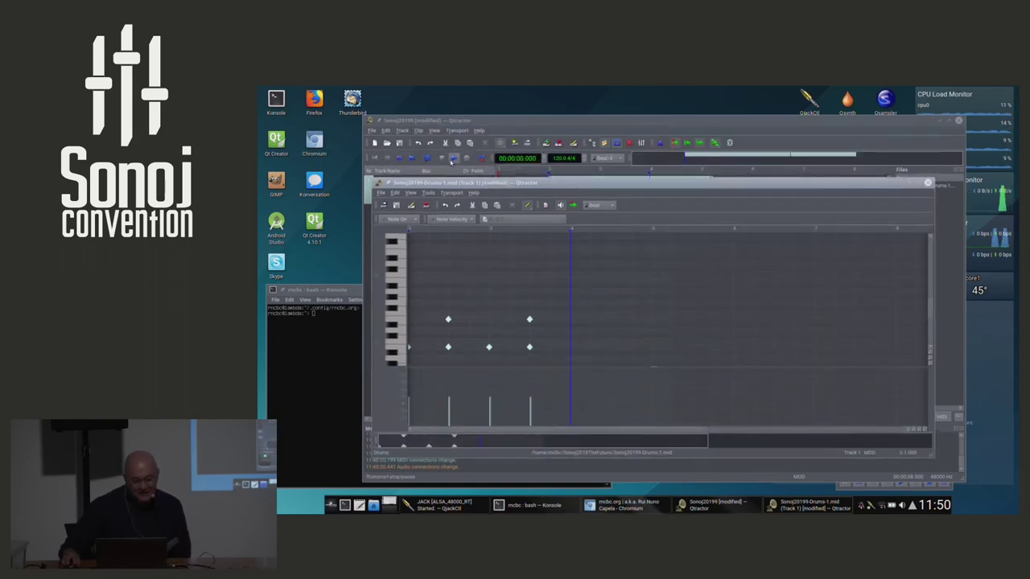
left_click(454, 161)
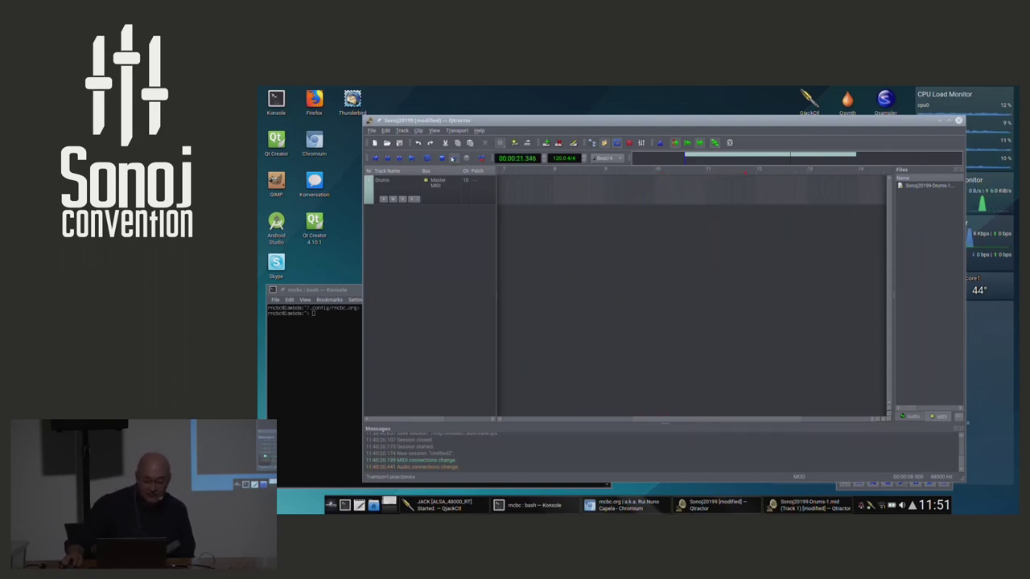
left_click(374, 158)
left_click(374, 158)
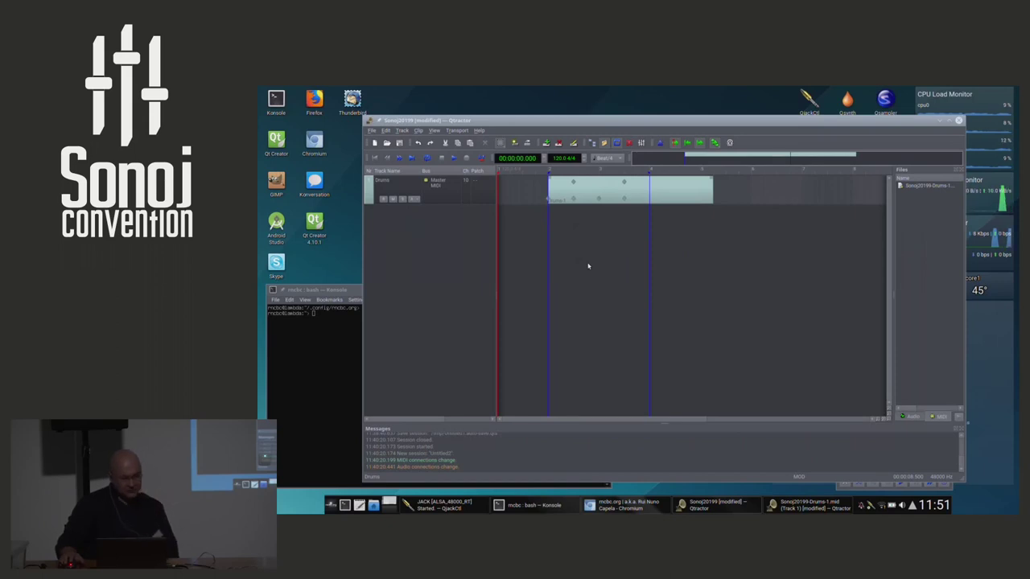
Step: Shorten the Drums clip to end at bar 4, saving the changed MIDI clip, and close its editor
left_click_drag(714, 197, 651, 204)
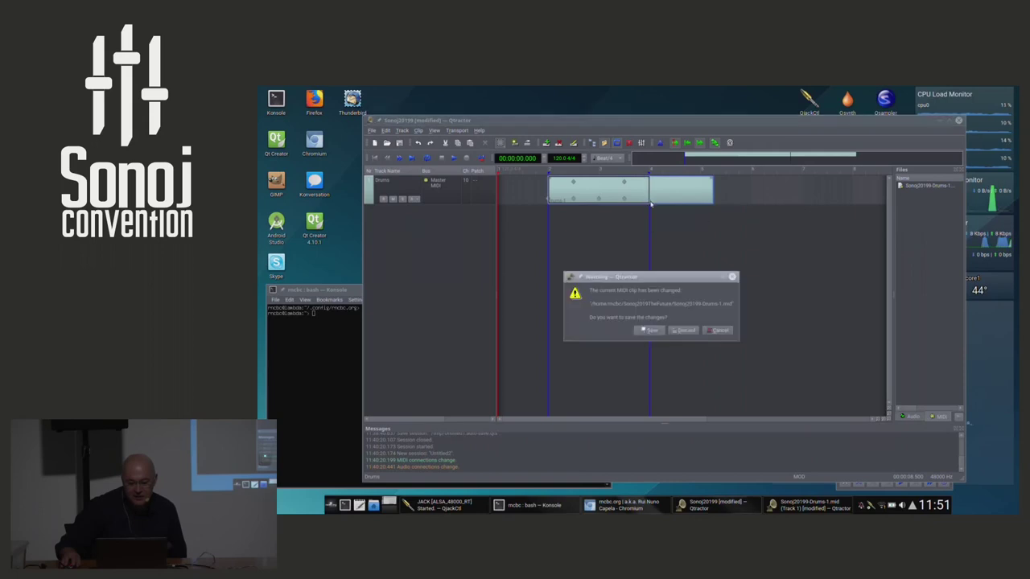
left_click(658, 331)
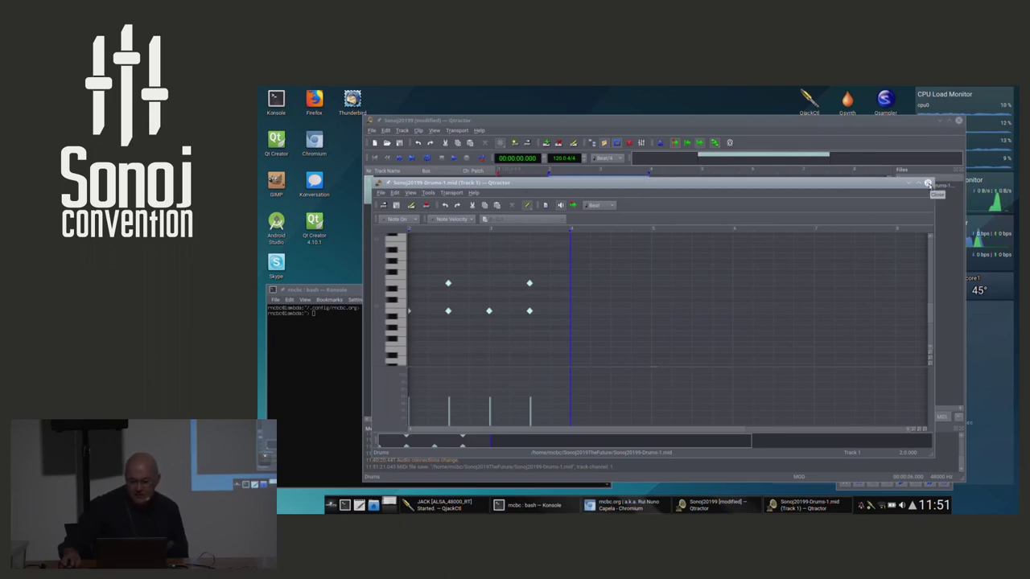
left_click(928, 183)
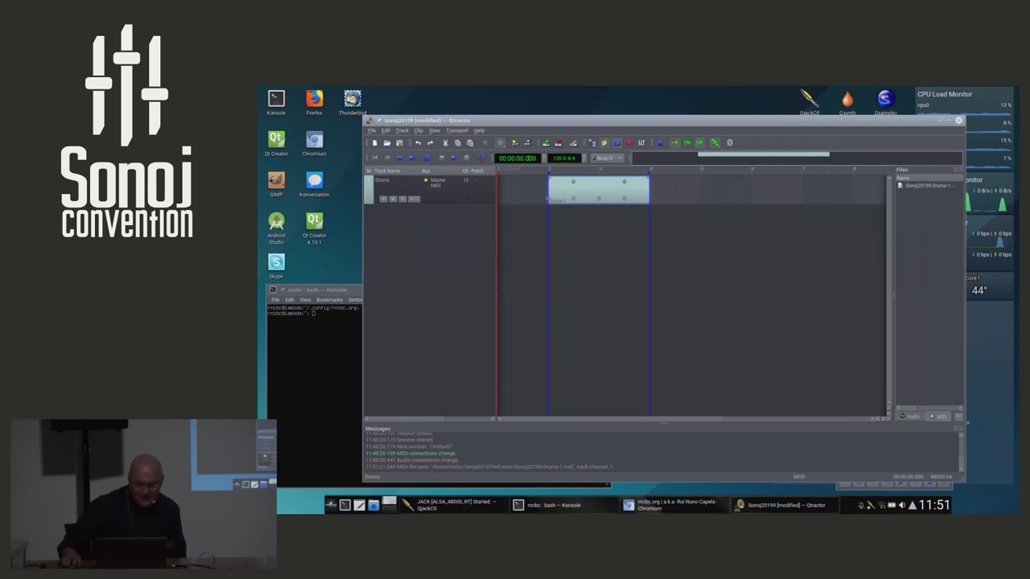
Step: Open the Mixer and place its window below the Drums track
left_click(641, 142)
left_click_drag(635, 244, 844, 332)
left_click_drag(755, 325, 579, 262)
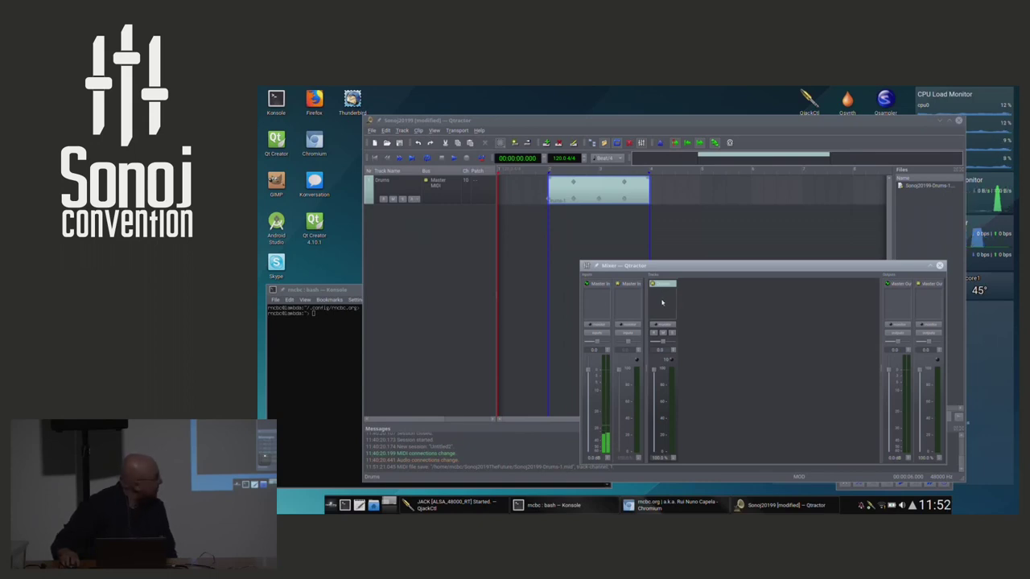
Step: Filter the LV2 plugins for "drum" and add drumkv1 to the Drums track's mixer strip
right_click(663, 301)
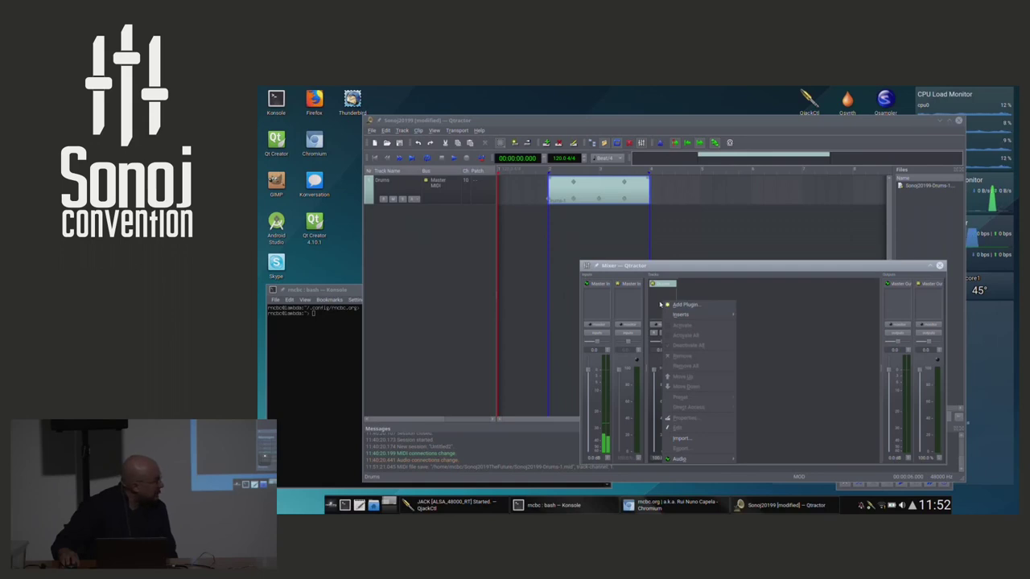
left_click(690, 306)
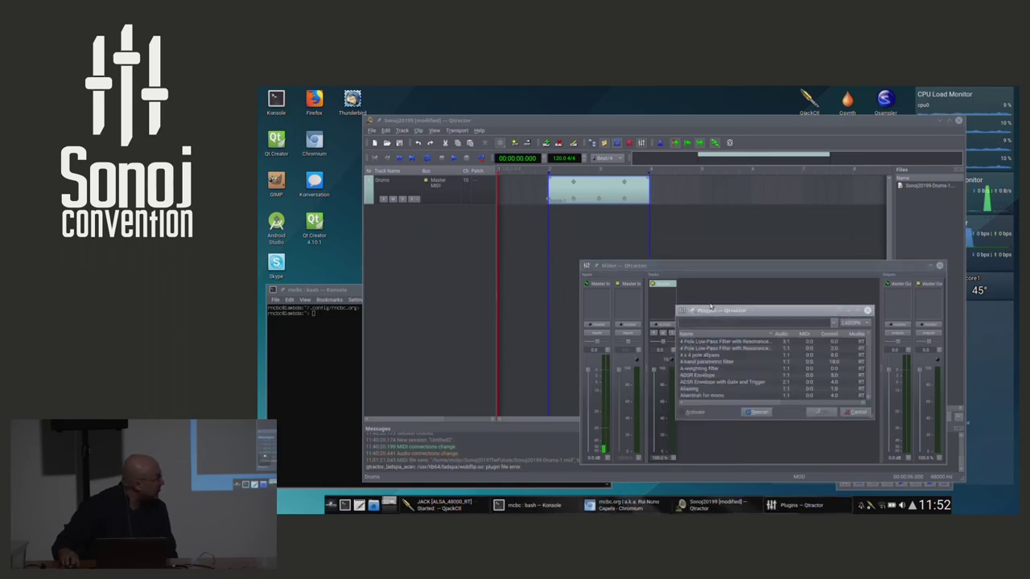
left_click(868, 323)
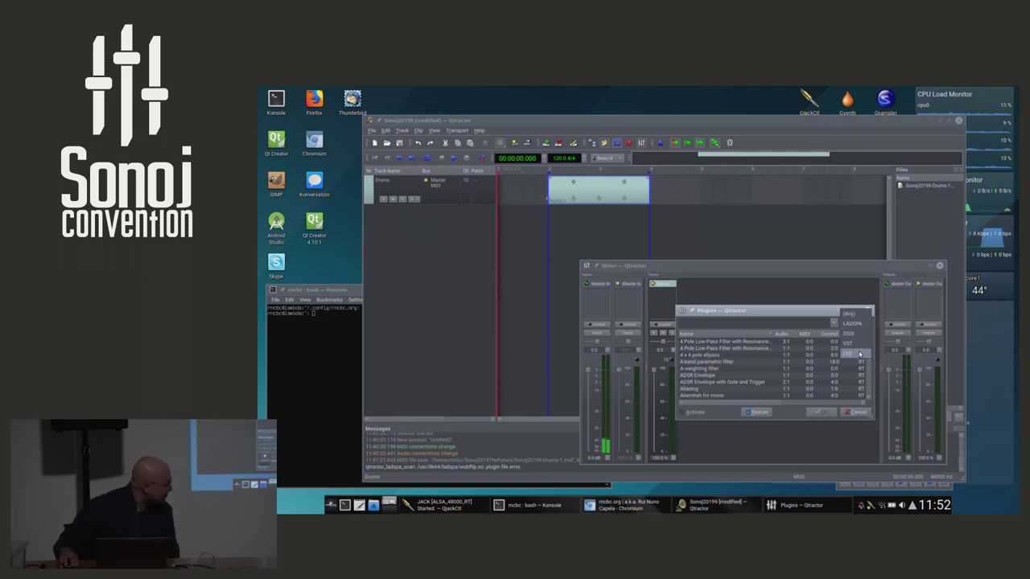
left_click(860, 355)
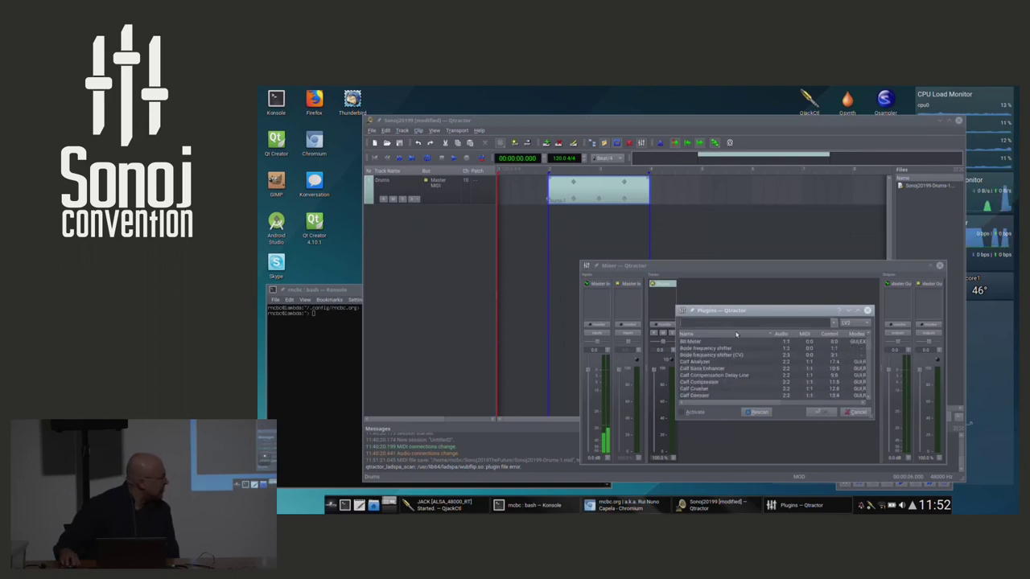
type("cru")
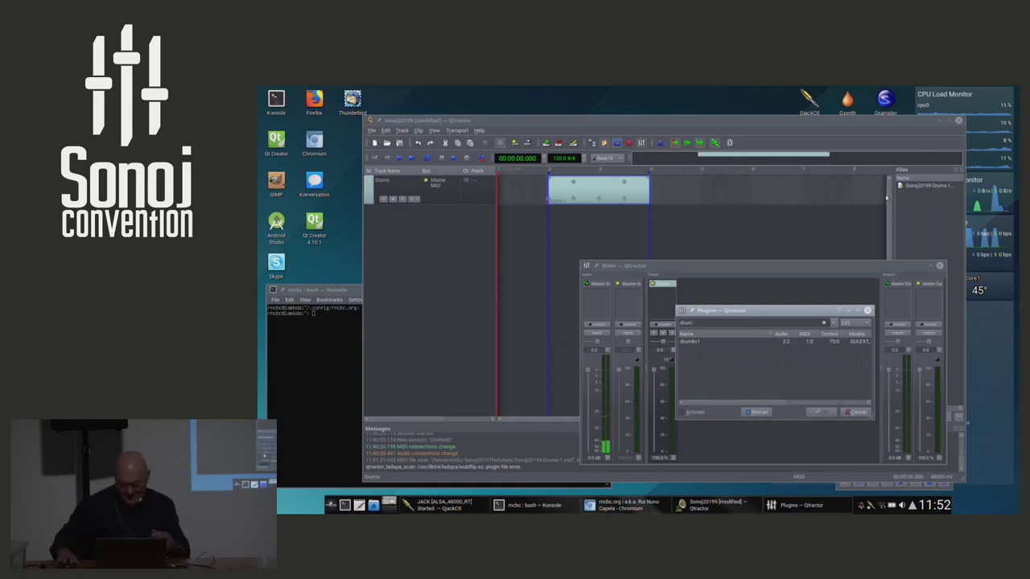
left_click(696, 341)
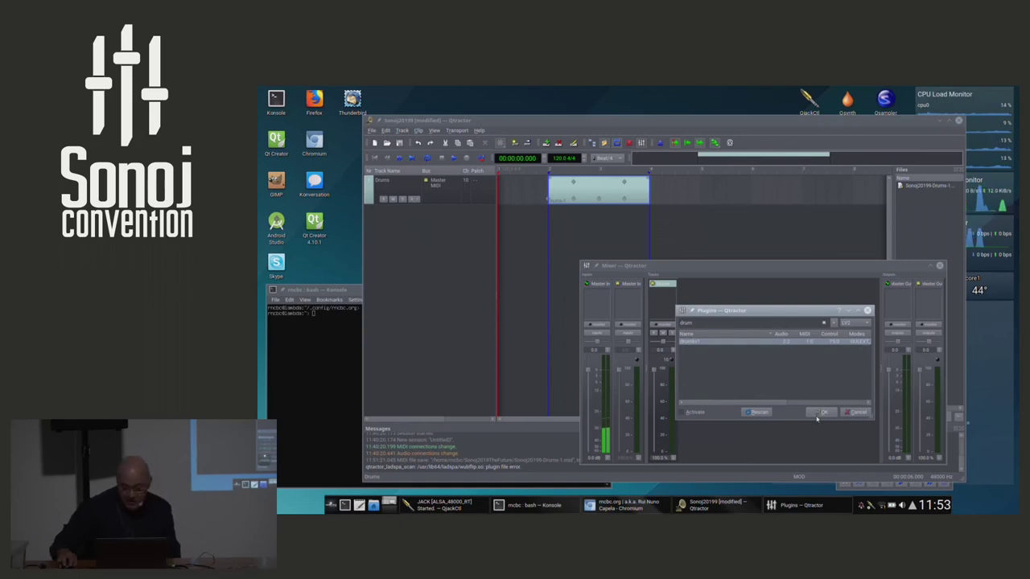
left_click(822, 412)
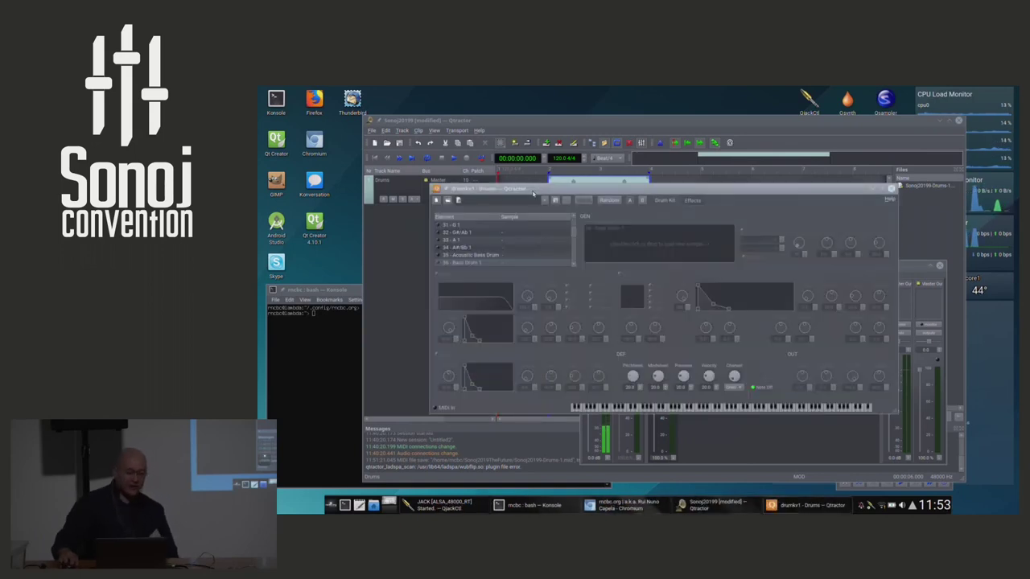
left_click_drag(689, 190, 667, 201)
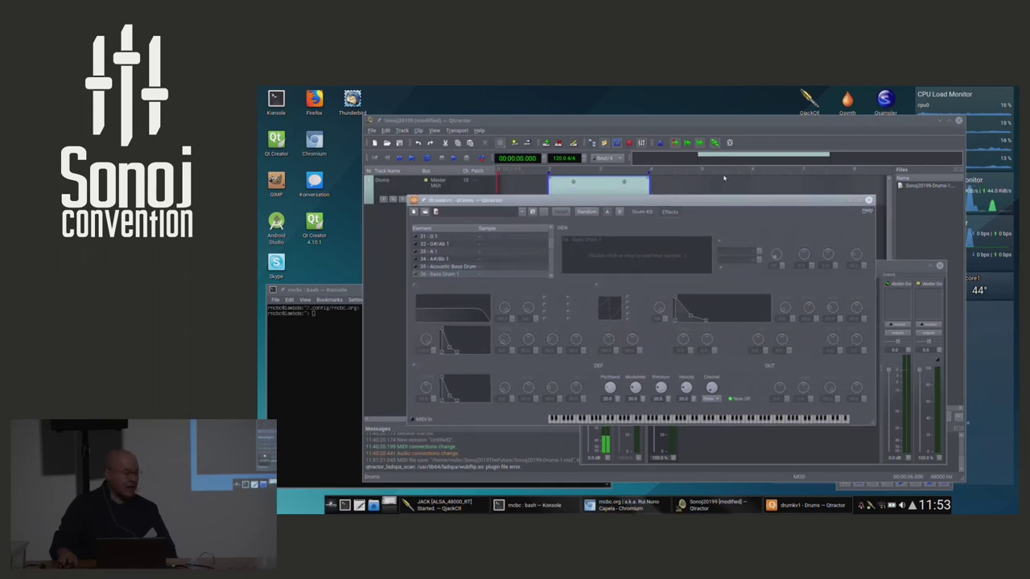
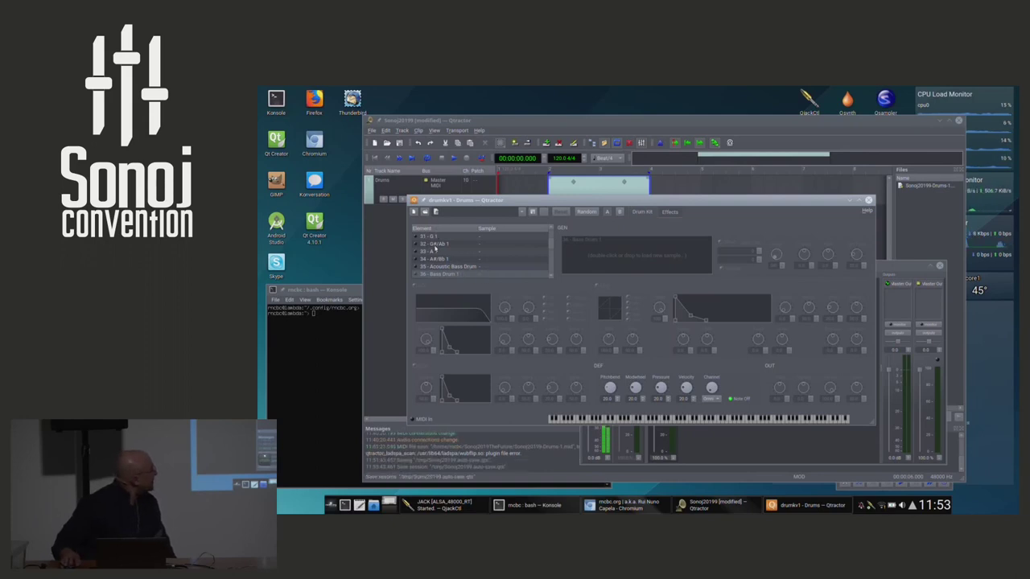
Step: Start loading a sample for element 35 - Acoustic Bass Drum in drumkv1, and go up to the Origin Sound - Liquid Motion folder
scroll(552, 249, "down", 6)
scroll(552, 249, "up", 5)
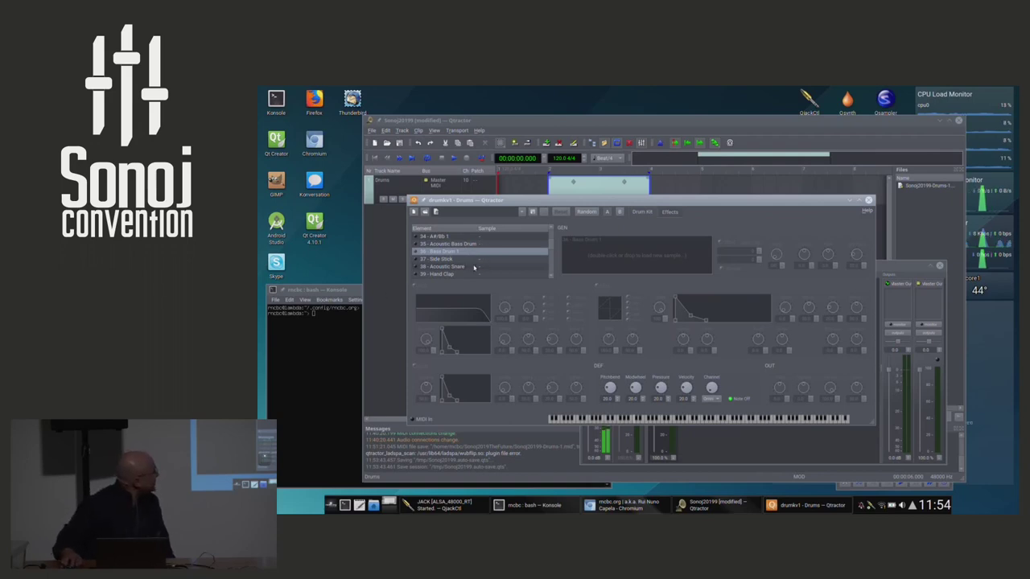
double_click(494, 244)
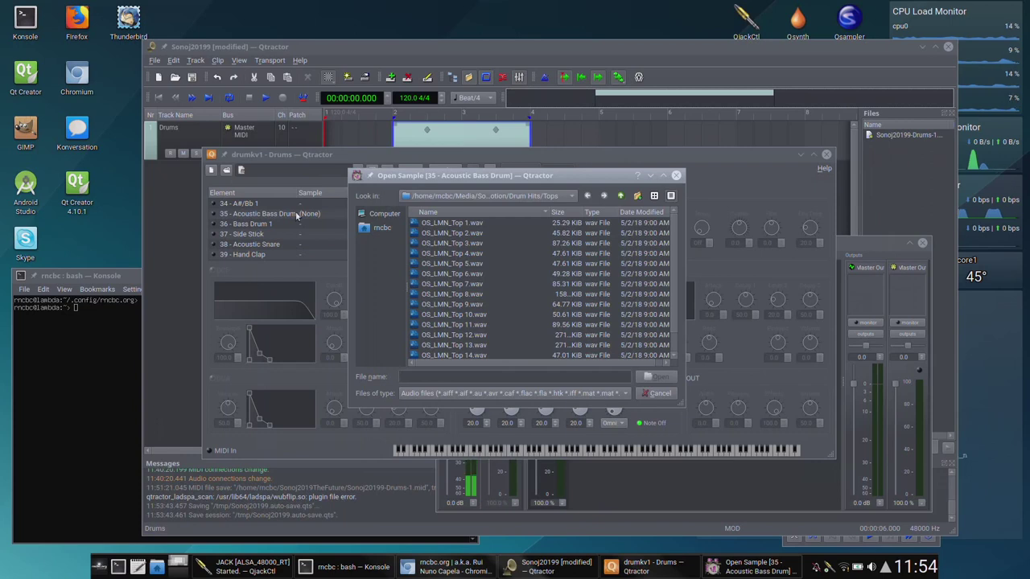
left_click(572, 198)
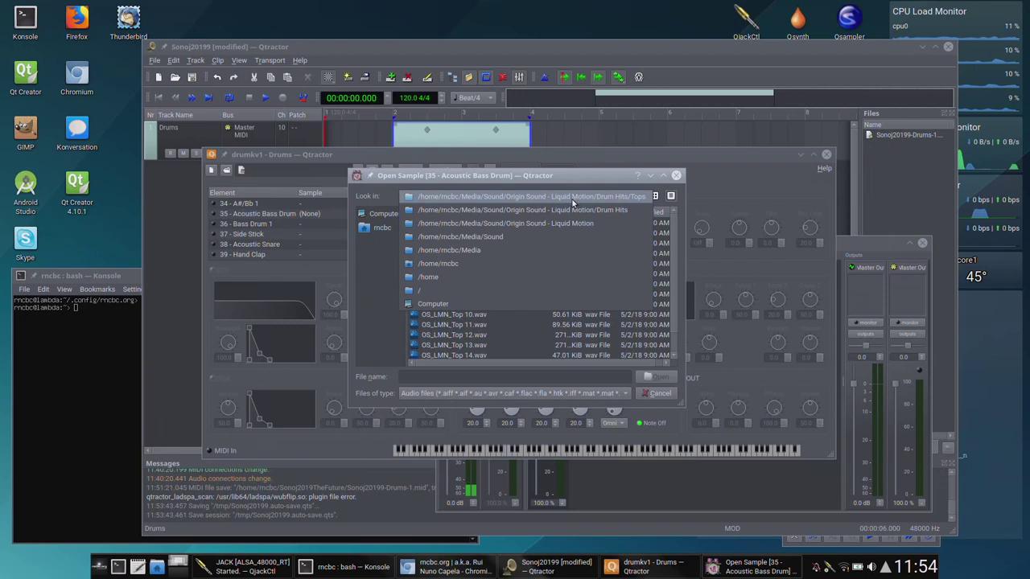
left_click(573, 224)
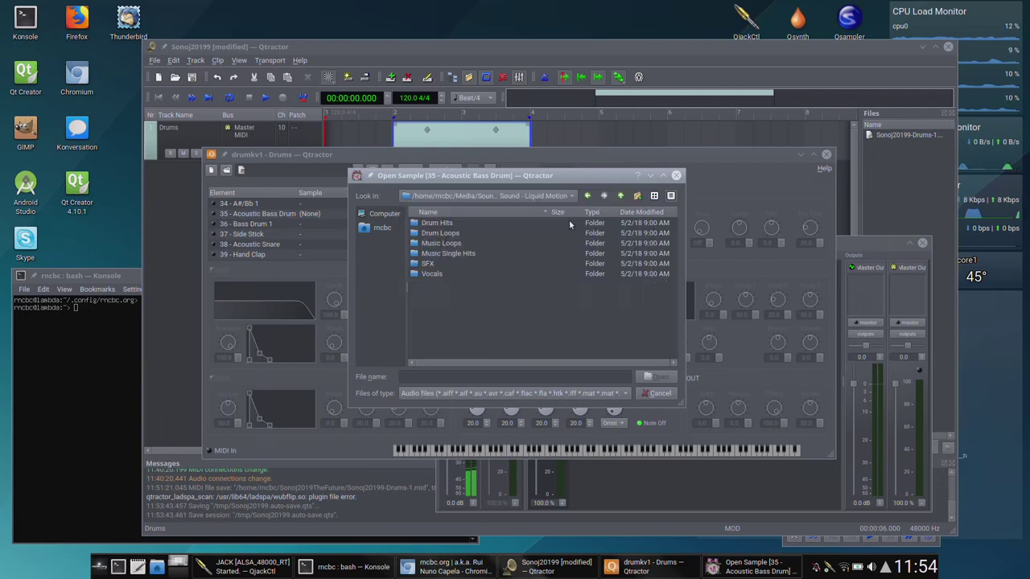
Step: Load OS_LMN_Kick 4.wav from the Drum Hits/Kick folder into element 35 - Acoustic Bass Drum and audition it
left_click(554, 198)
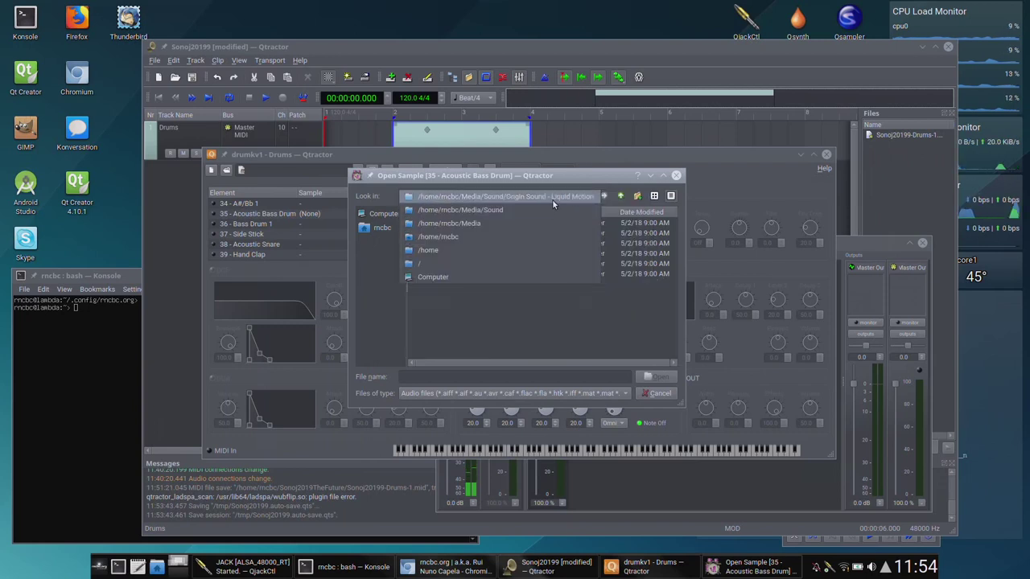
left_click(529, 349)
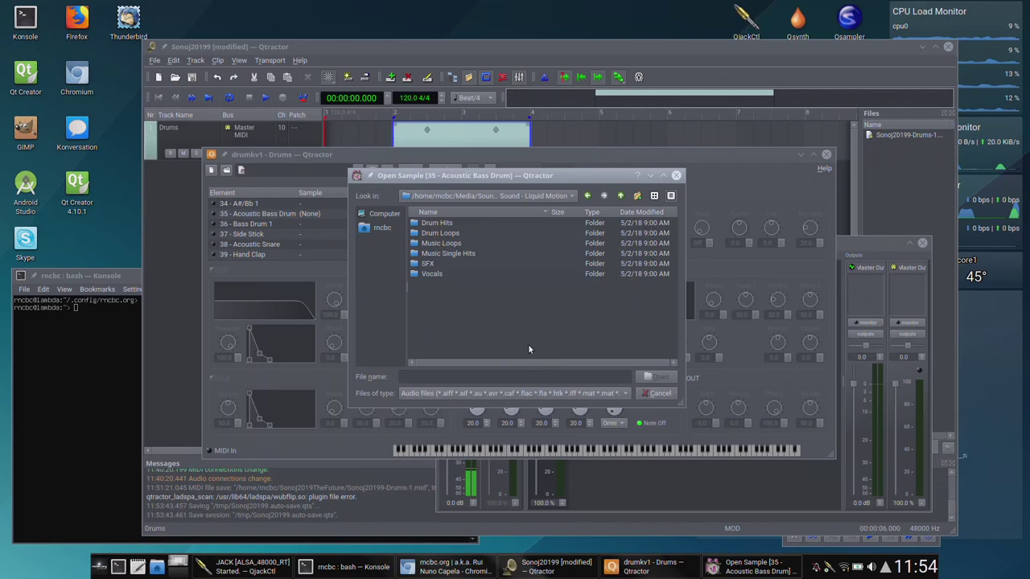
left_click(541, 200)
left_click(533, 198)
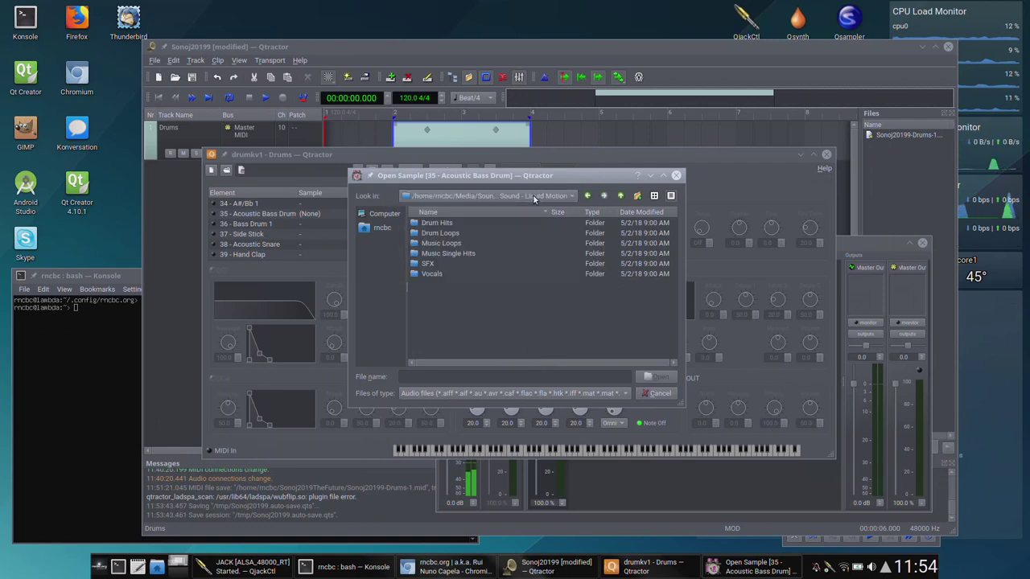
double_click(436, 225)
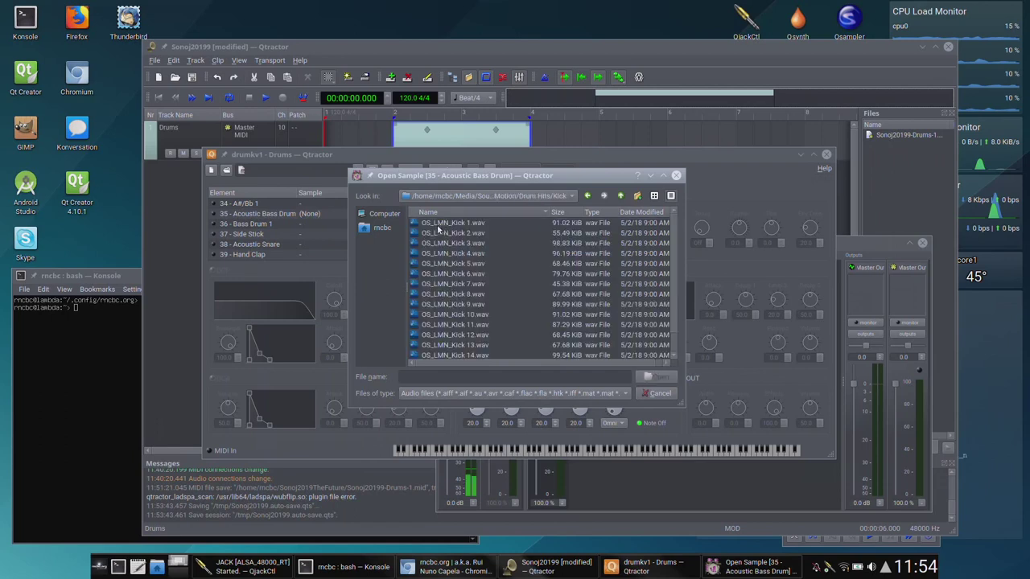
left_click(588, 195)
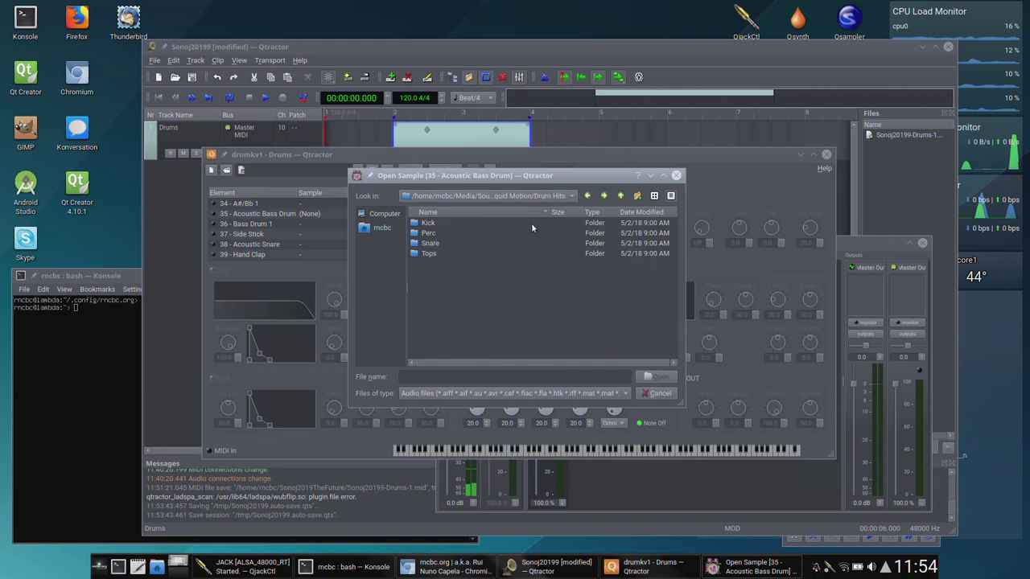
double_click(429, 223)
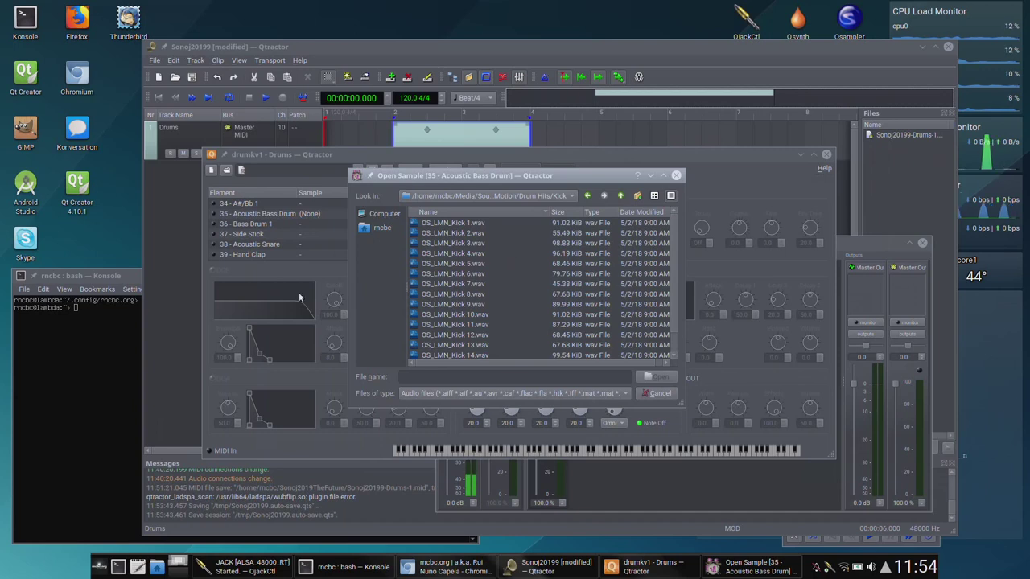
double_click(475, 254)
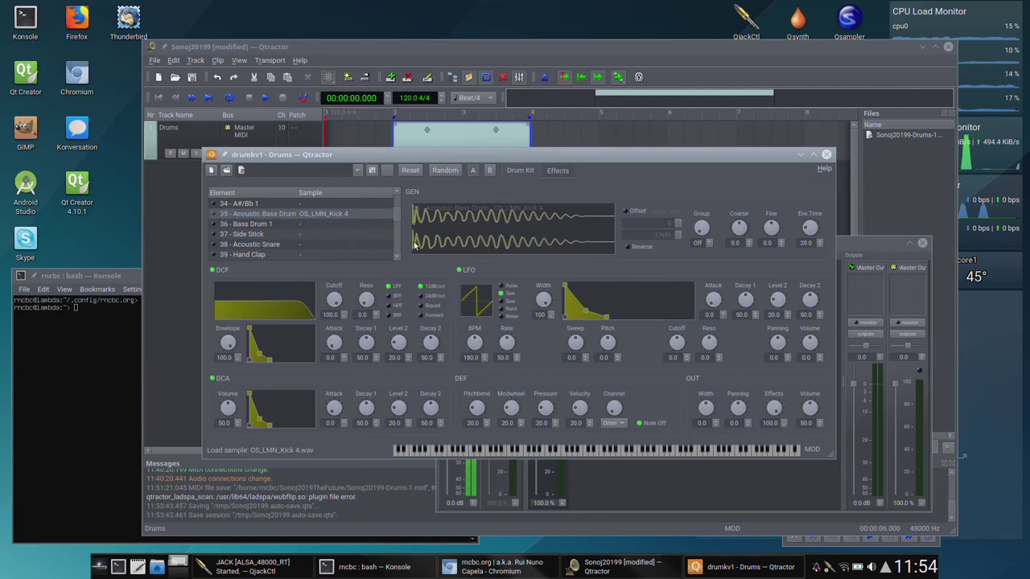
left_click(213, 215)
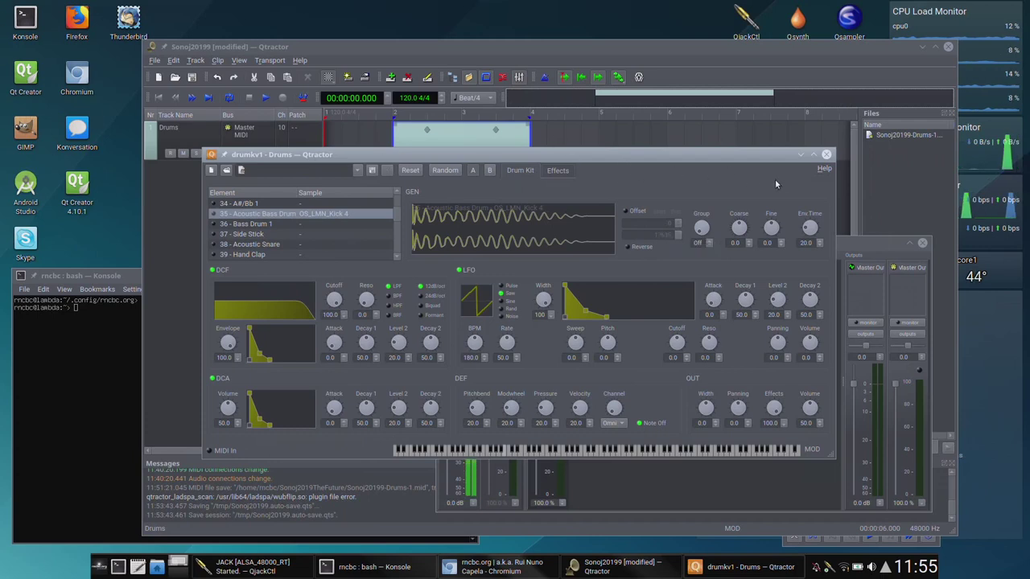
Step: Activate drumkv1 in the Drums mixer strip and audition the Acoustic Bass Drum element in its reopened editor
left_click(826, 155)
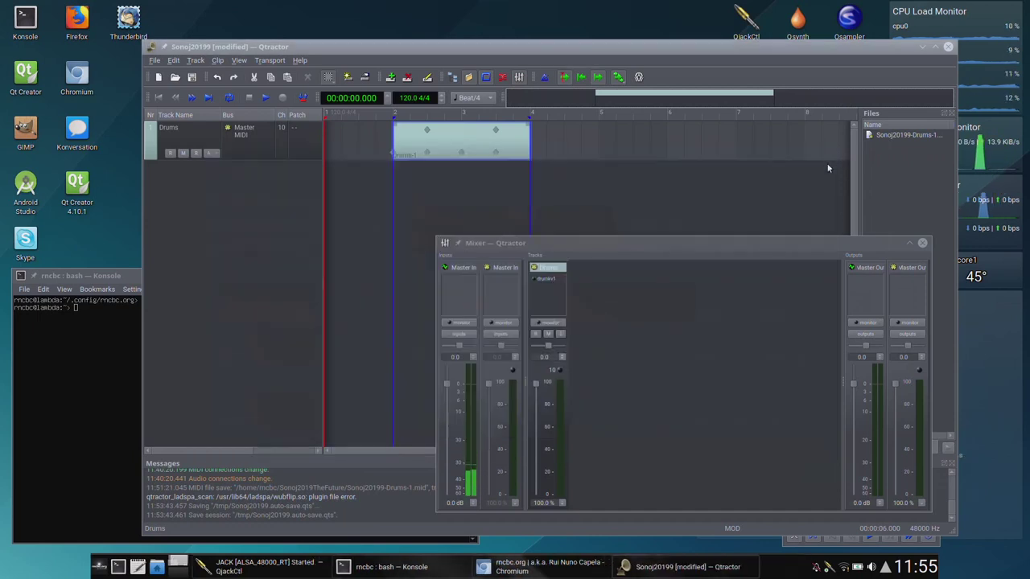
left_click(539, 278)
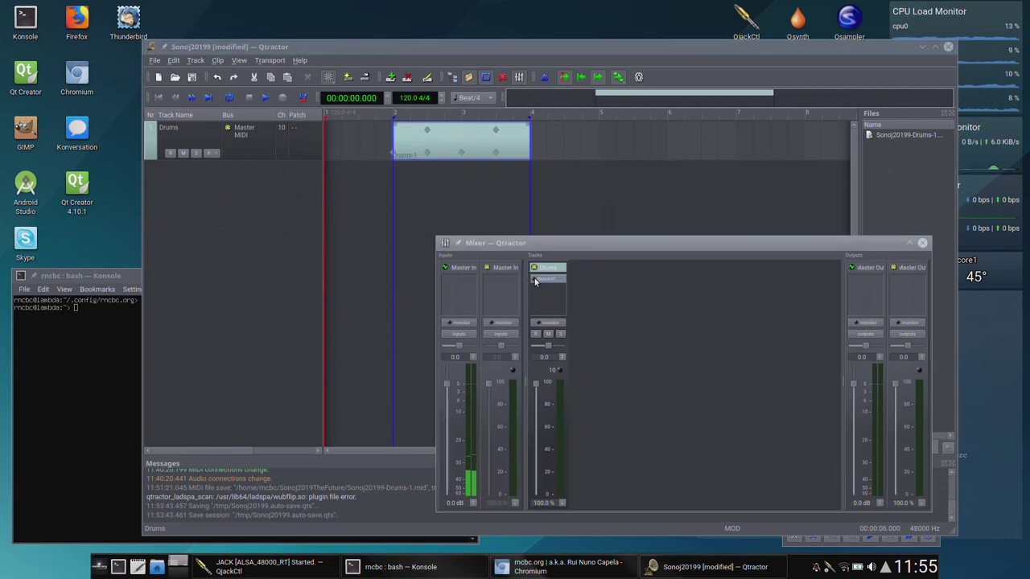
double_click(542, 278)
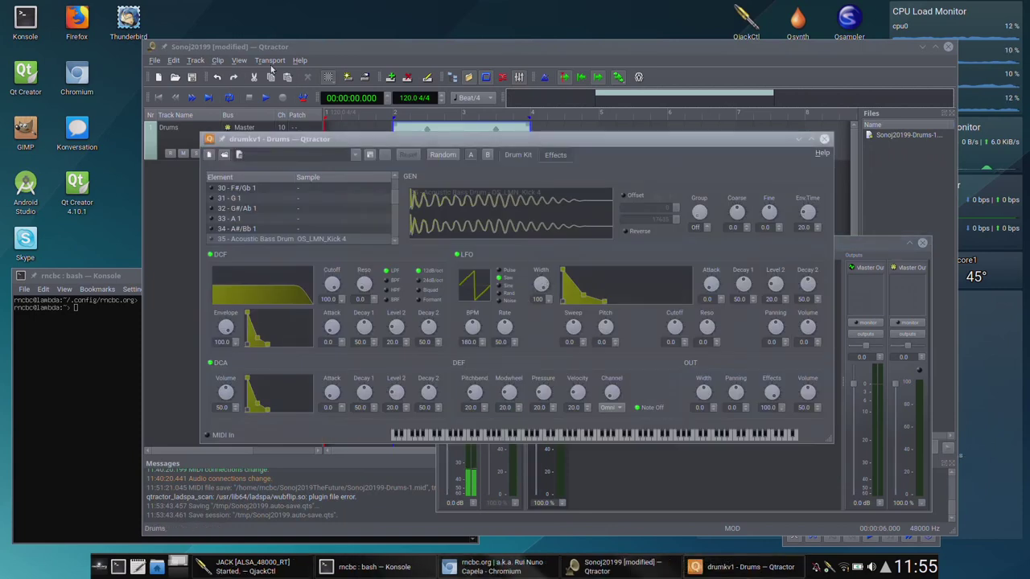
left_click(212, 241)
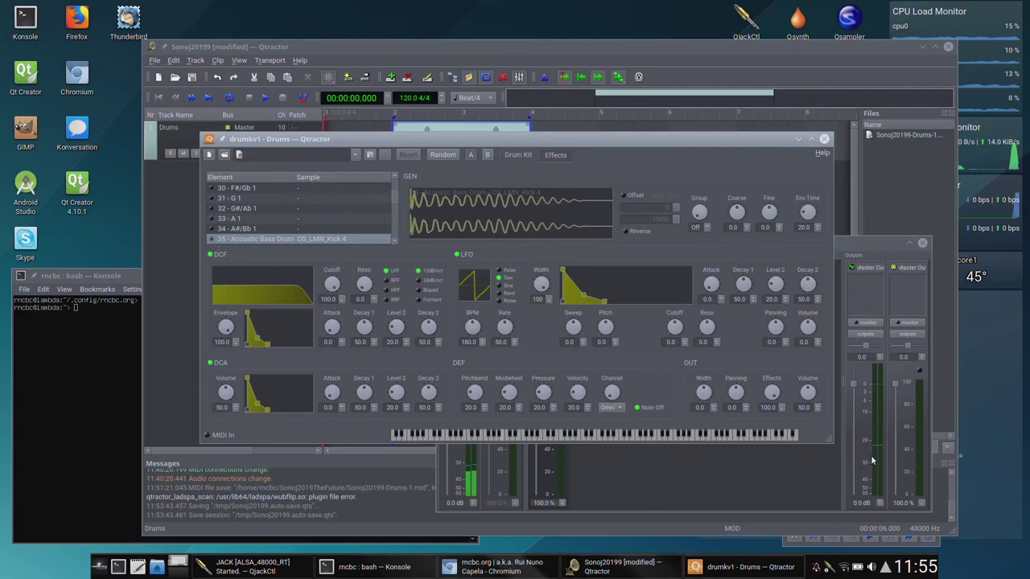
Step: Check the audio and MIDI output connections of the Master output buses from the Mixer
left_click(876, 337)
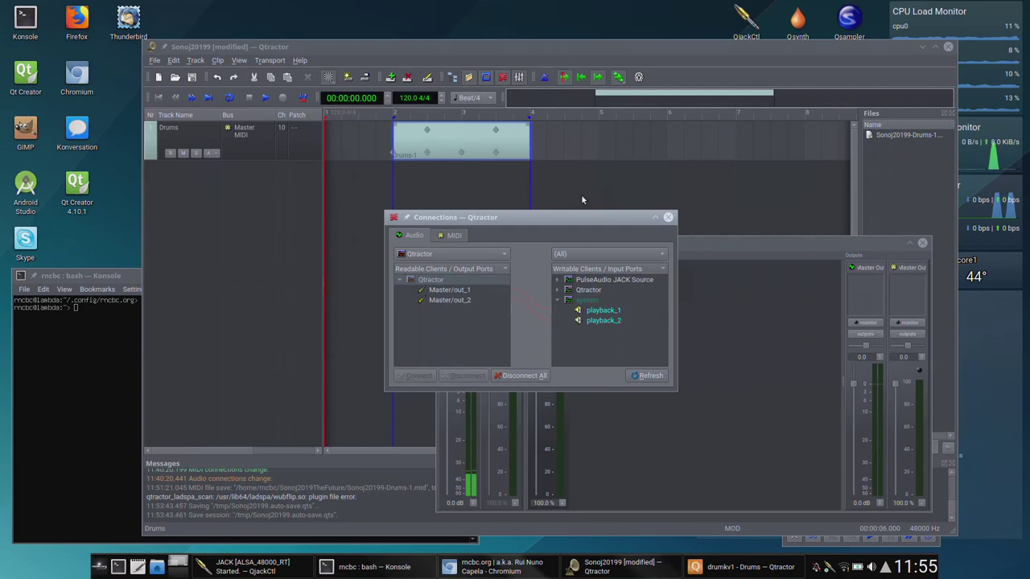
left_click(668, 217)
left_click(907, 335)
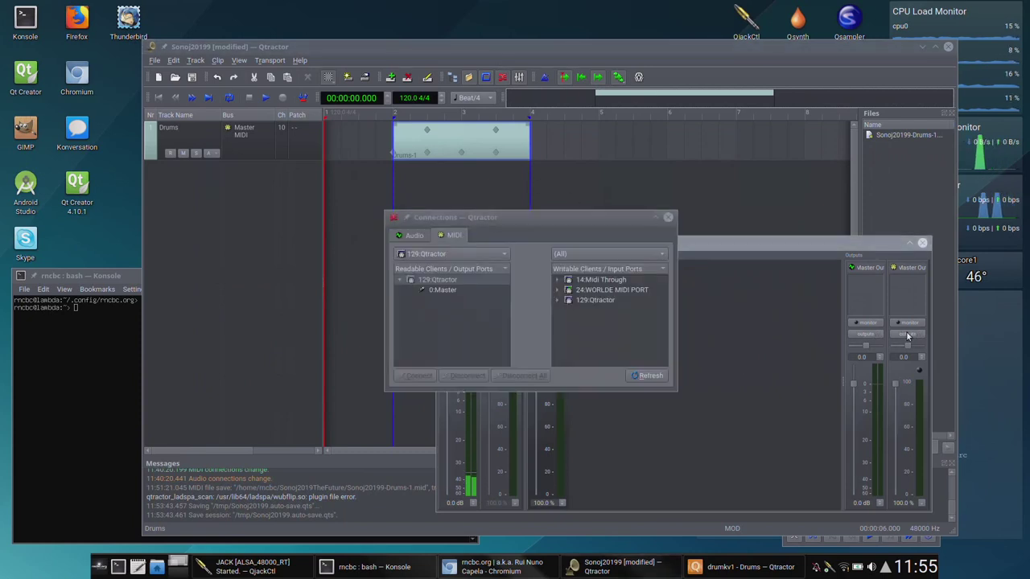
left_click(668, 218)
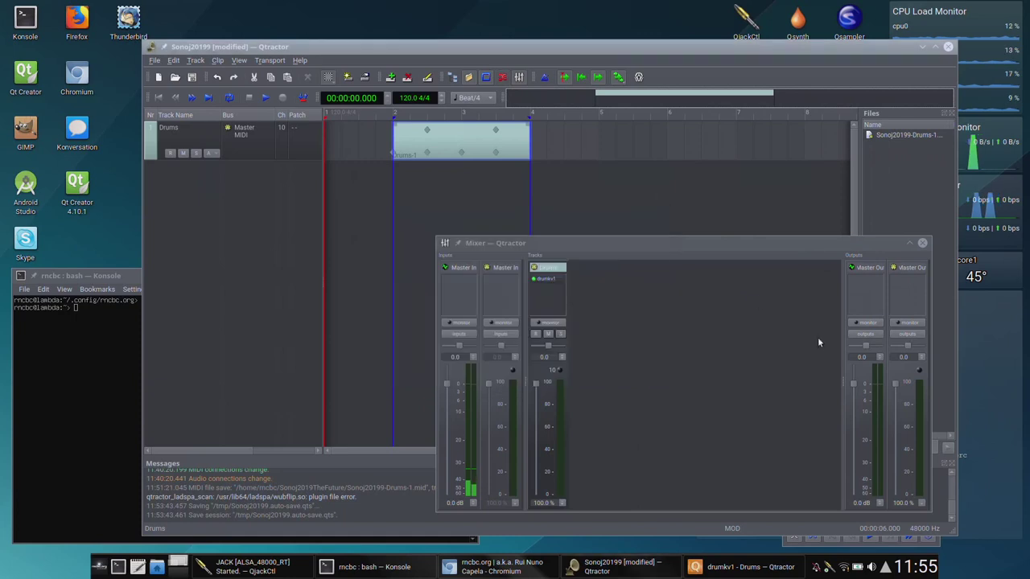
left_click(865, 334)
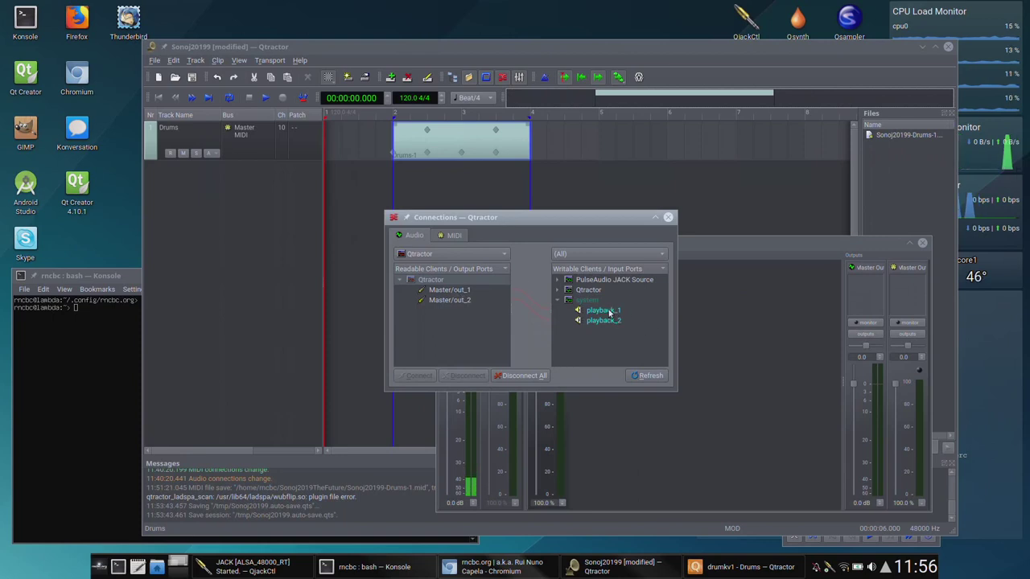
left_click(669, 218)
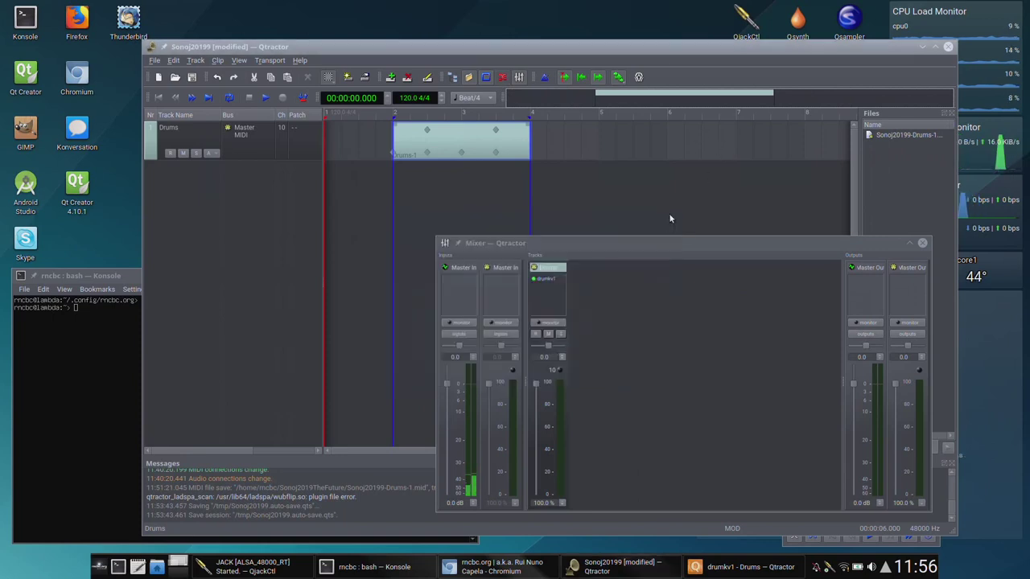
Step: Load OS_LMN_Snare 4.wav from the Drum Hits/Snare folder into drumkv1's element 40 - Electric Snare and audition it
double_click(547, 282)
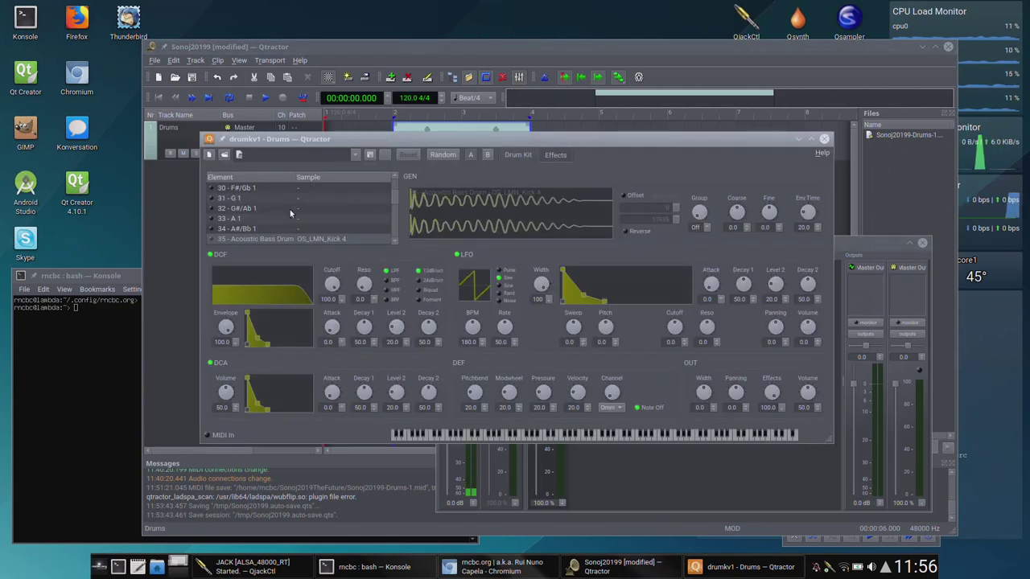
left_click(214, 240)
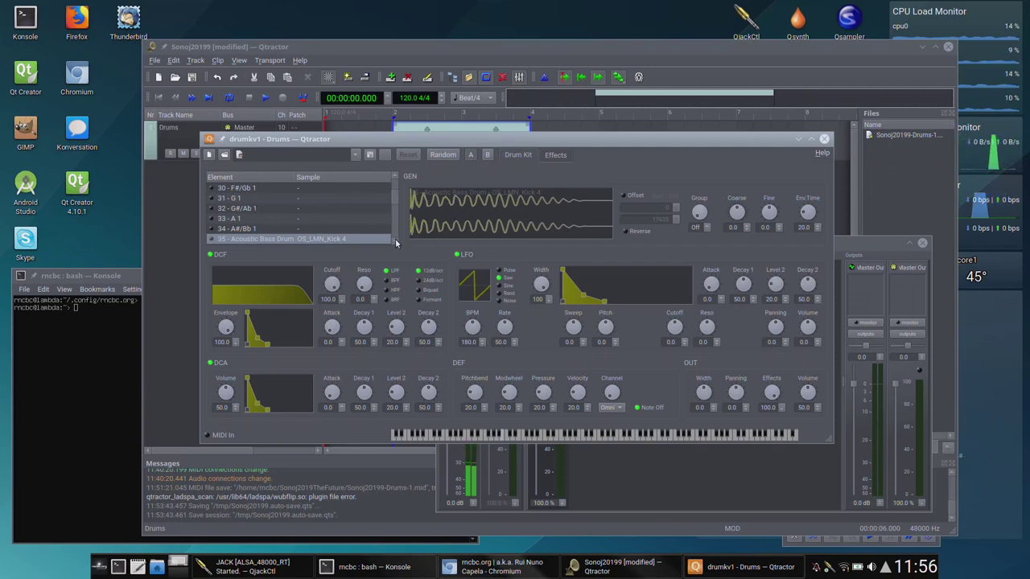
key("Down")
key("Down")
key("Down")
key("Down")
key("Down")
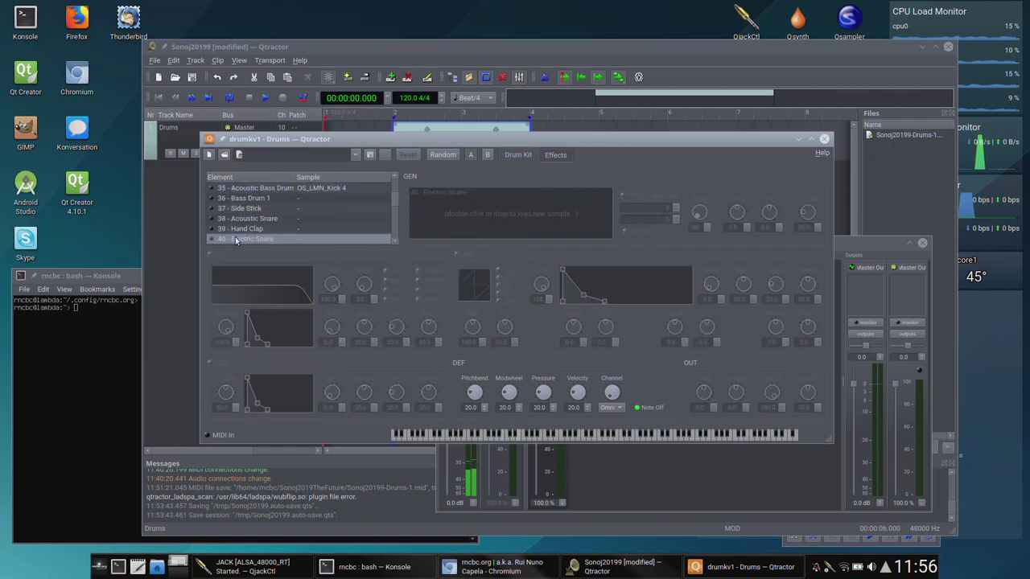
double_click(318, 240)
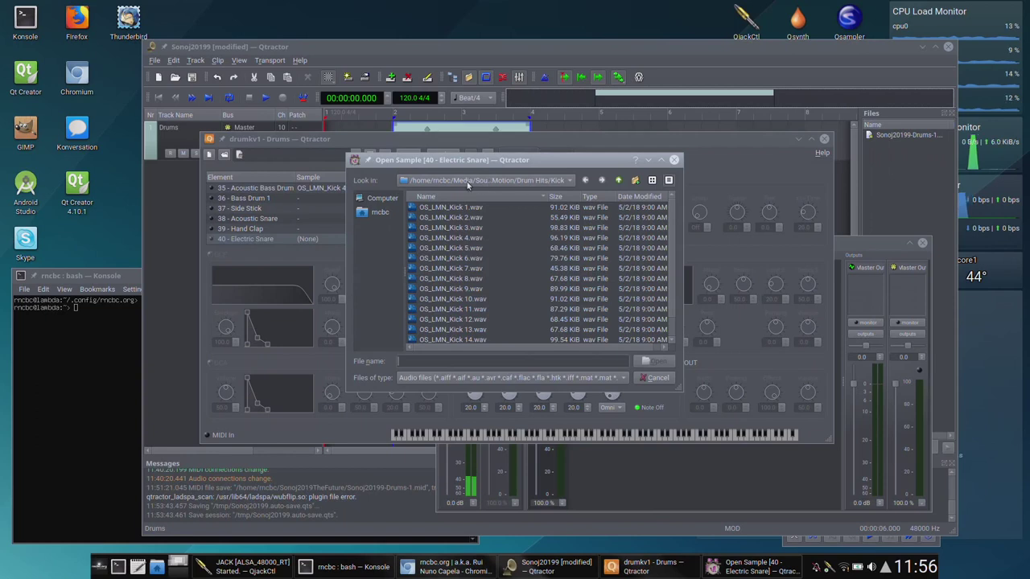
left_click(618, 180)
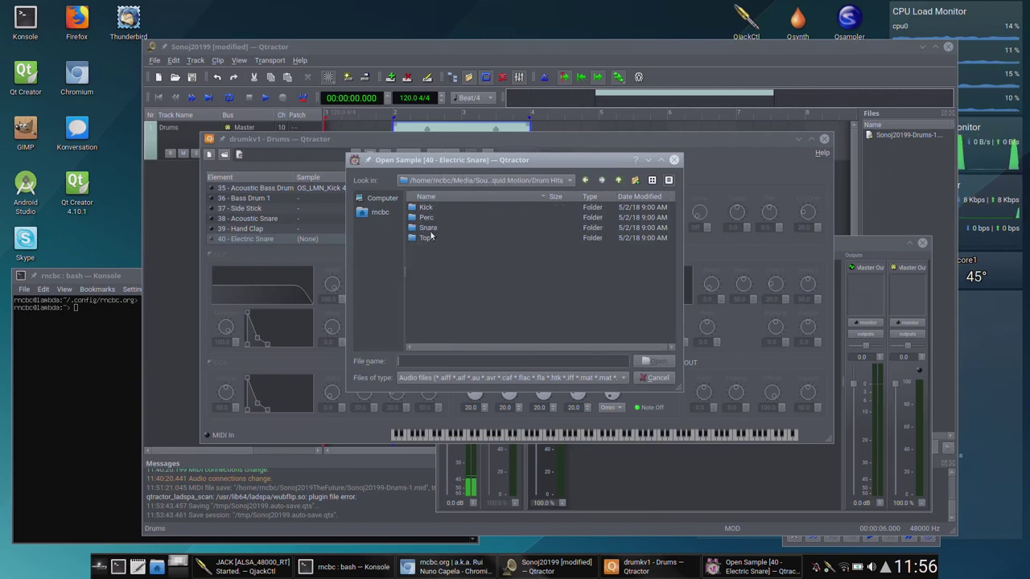
double_click(430, 229)
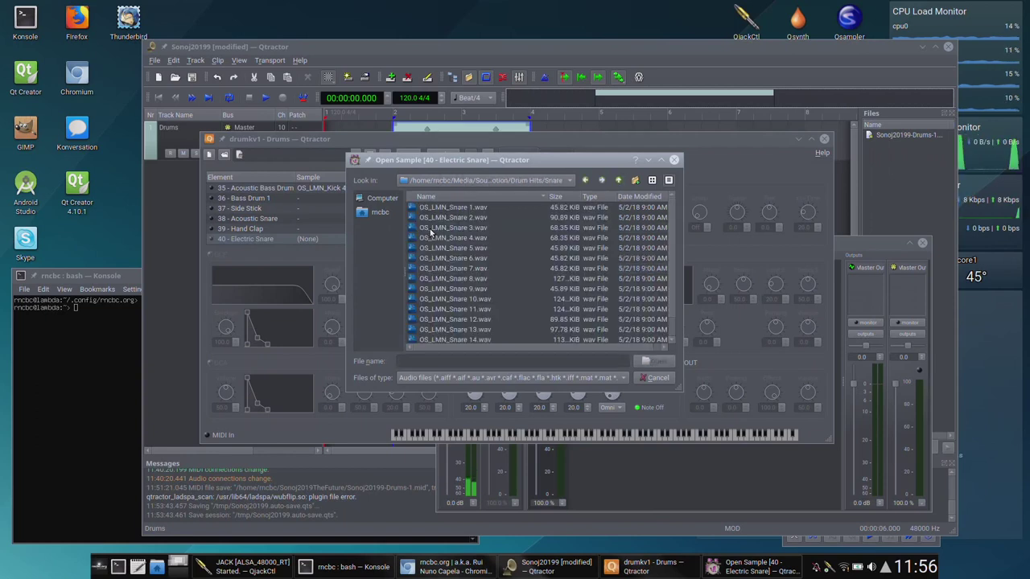
double_click(481, 240)
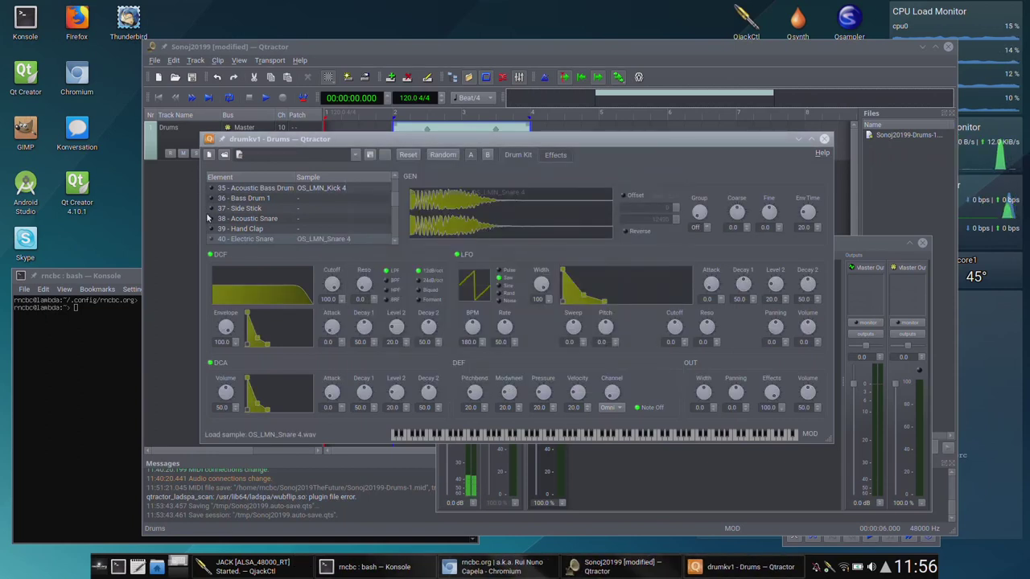
left_click(211, 240)
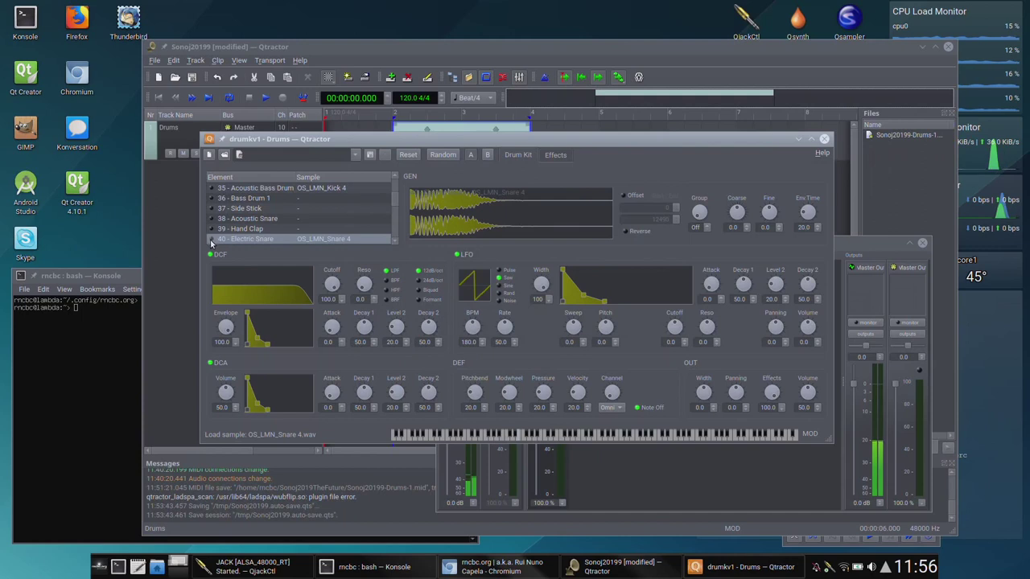
left_click(824, 140)
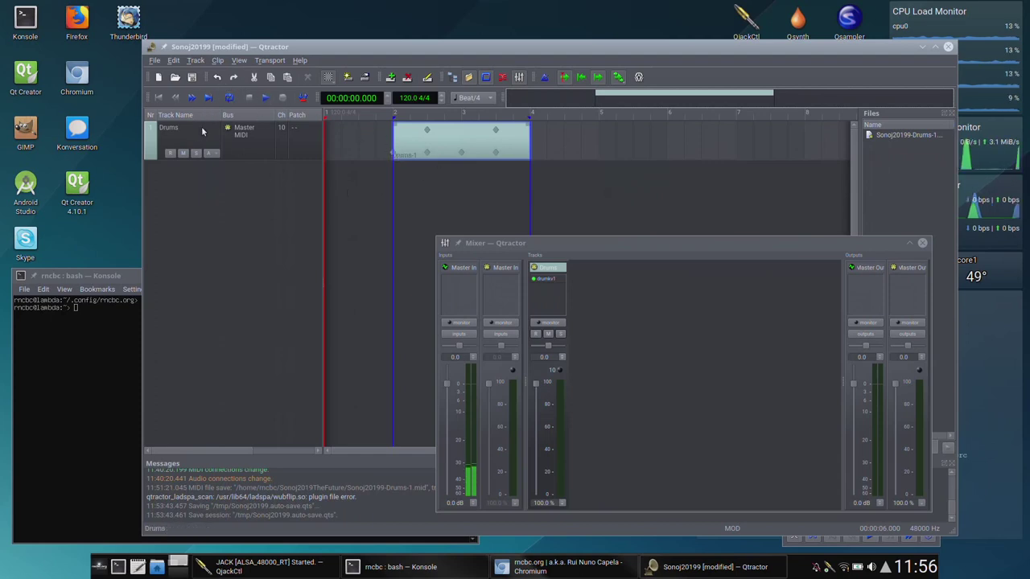
Step: Play through the Drums clip from the session start and set the session tempo to 172 BPM
left_click(264, 97)
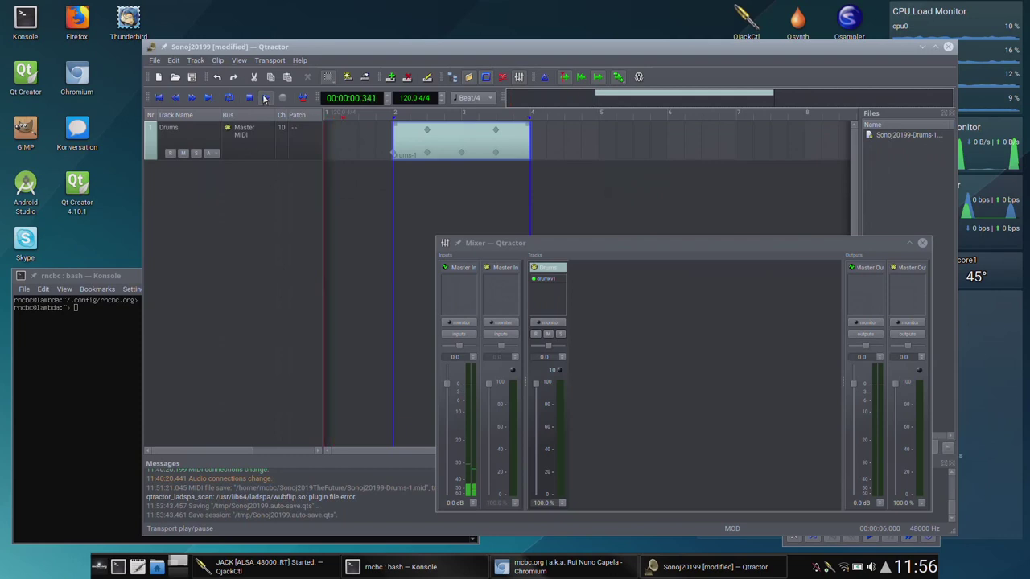
left_click(225, 78)
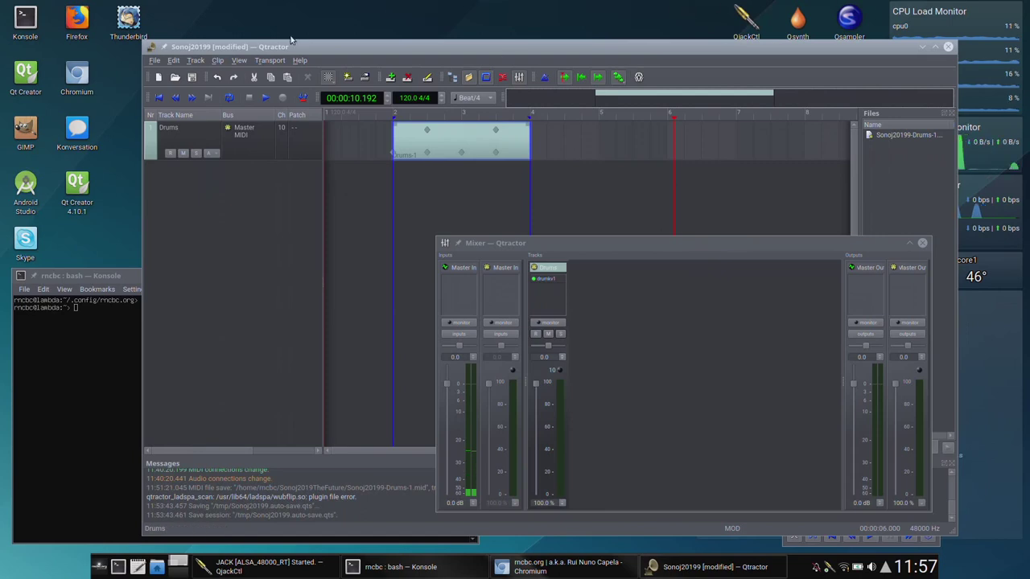
left_click(415, 97)
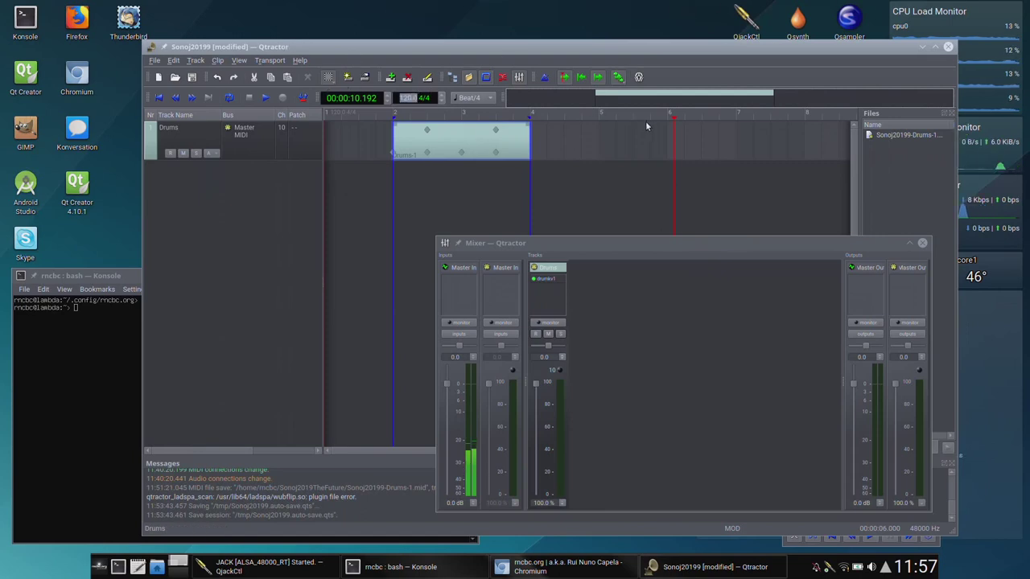
type("72")
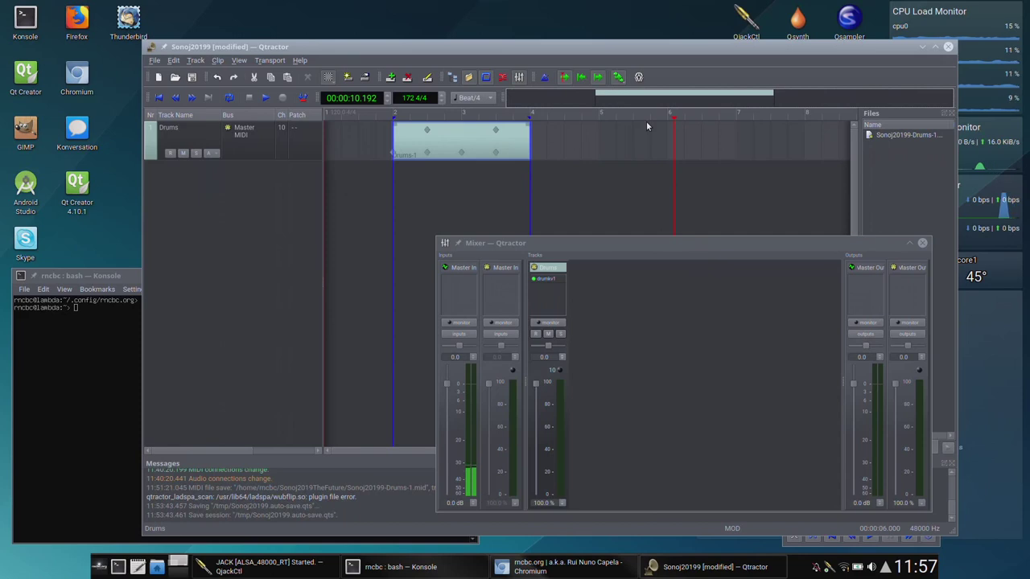
key("Return")
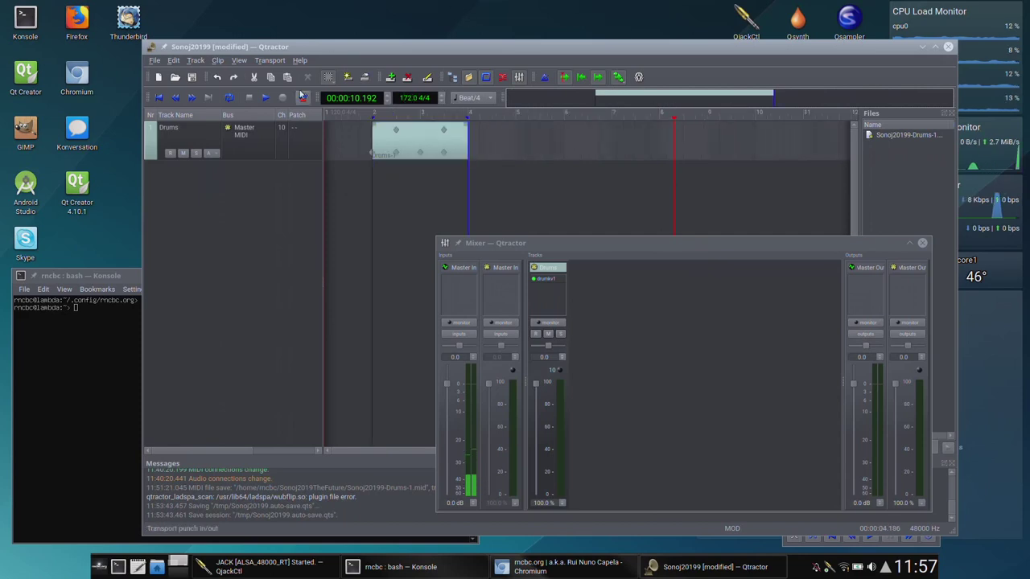
Step: Play the drum pattern from the Drums clip's start at the new tempo, and return the playhead to the clip's start
left_click(158, 98)
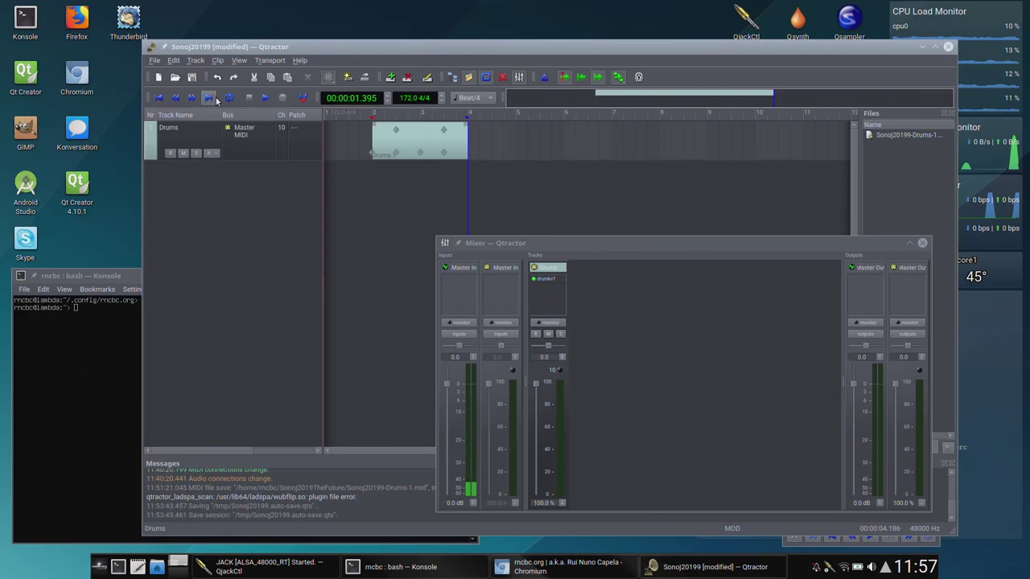
left_click(267, 98)
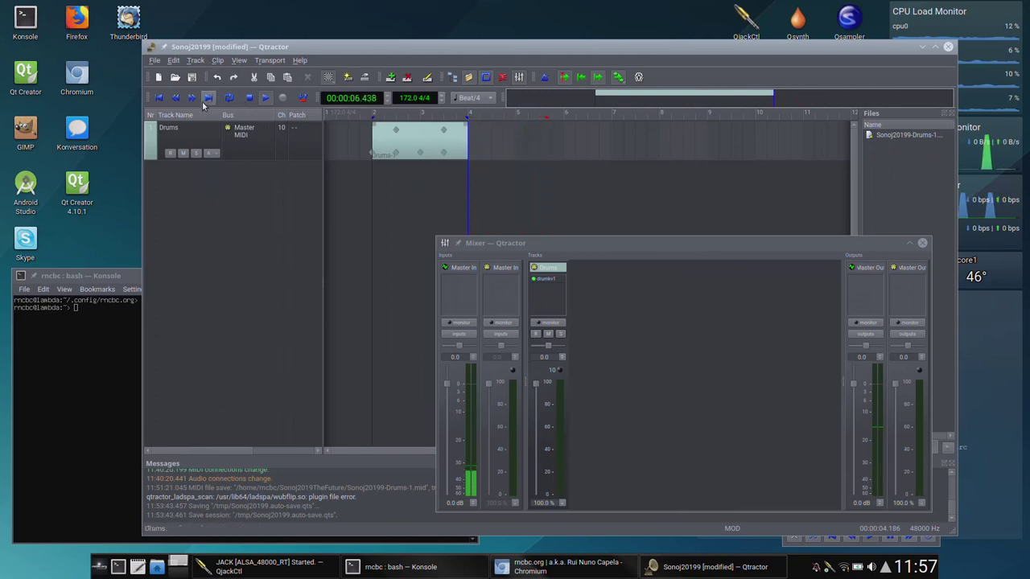
left_click(160, 96)
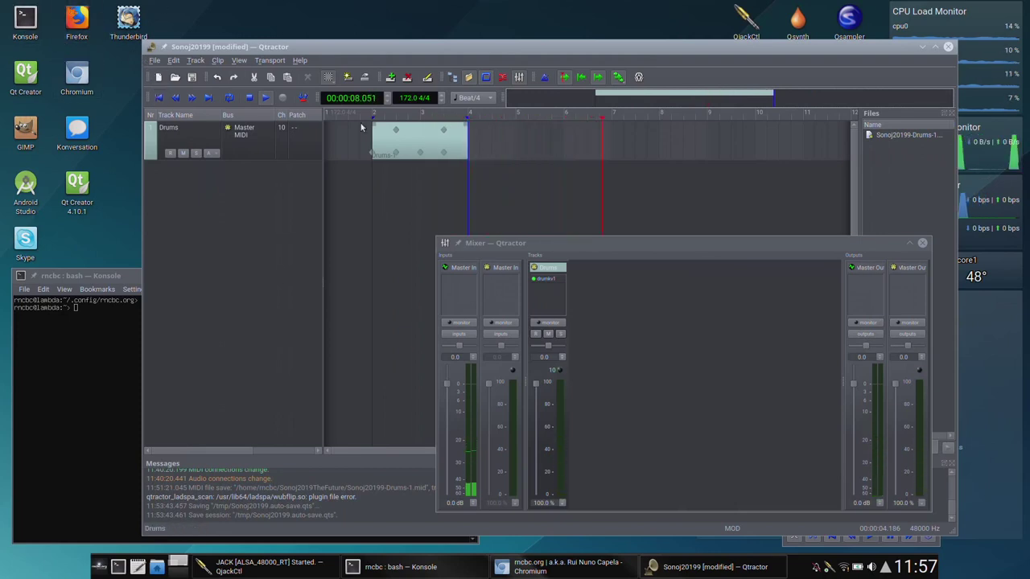
left_click(266, 102)
left_click(158, 98)
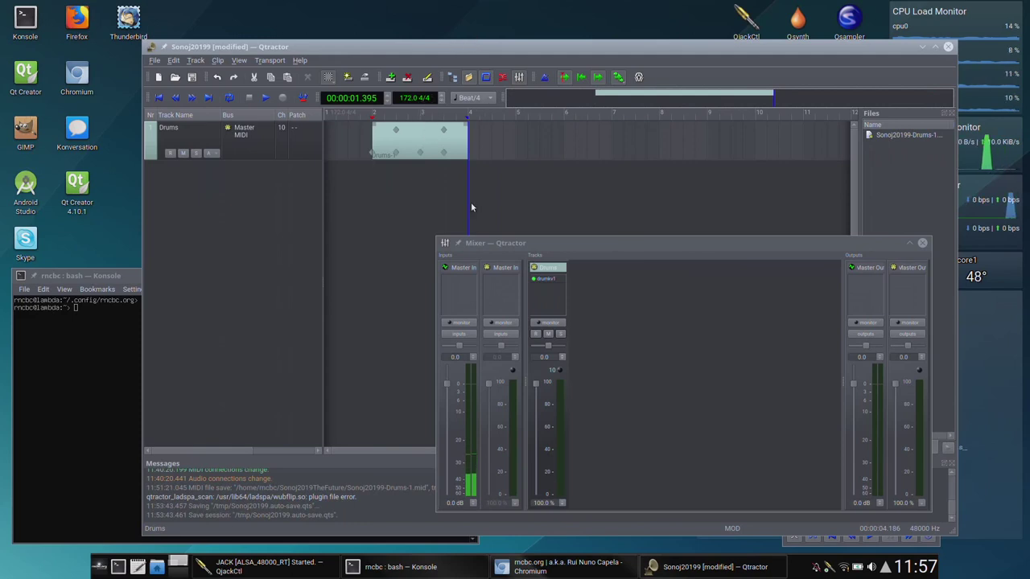
Step: Load OS_LMN_Top 6.wav from the Drum Hits/Tops folder into drumkv1's element 42 - Closed Hi-Hat, audition it, and close drumkv1
double_click(546, 279)
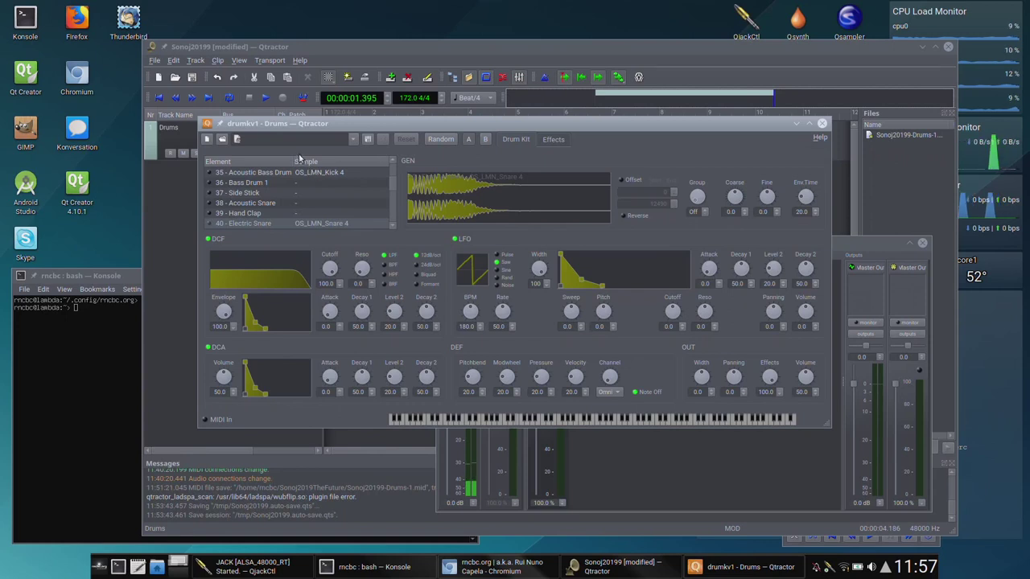
scroll(391, 224, "down", 3)
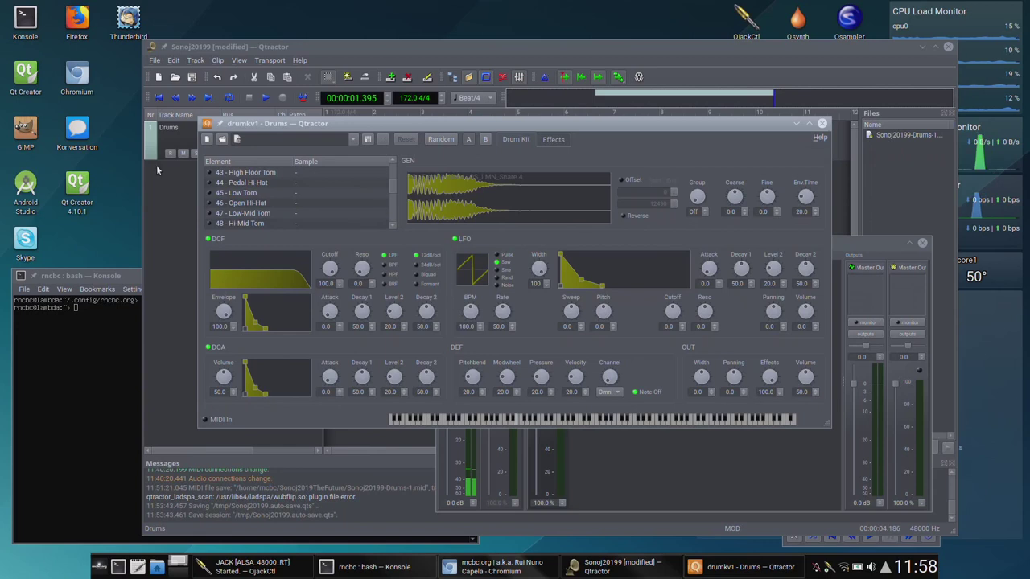
scroll(259, 179, "up", 1)
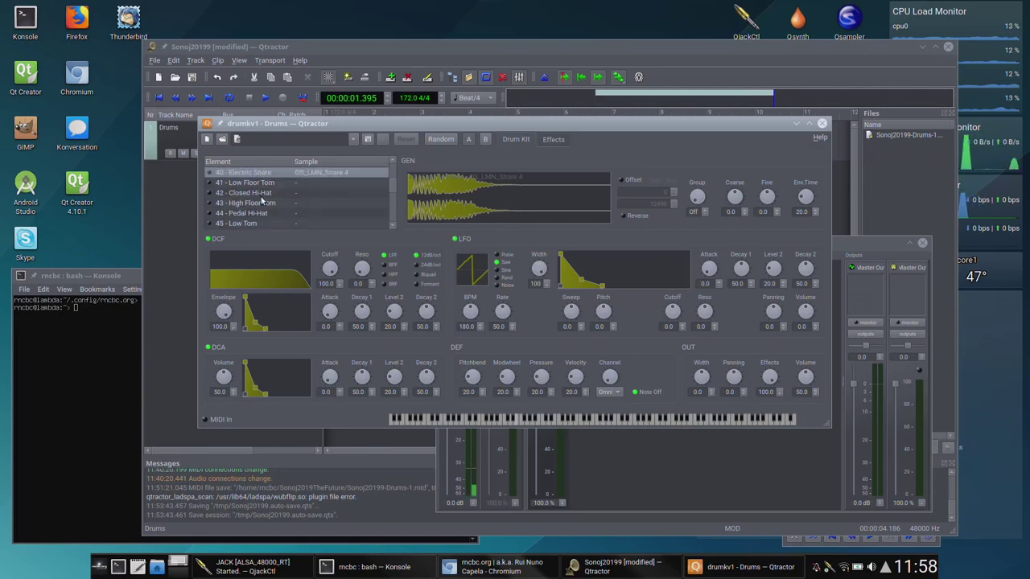
double_click(312, 194)
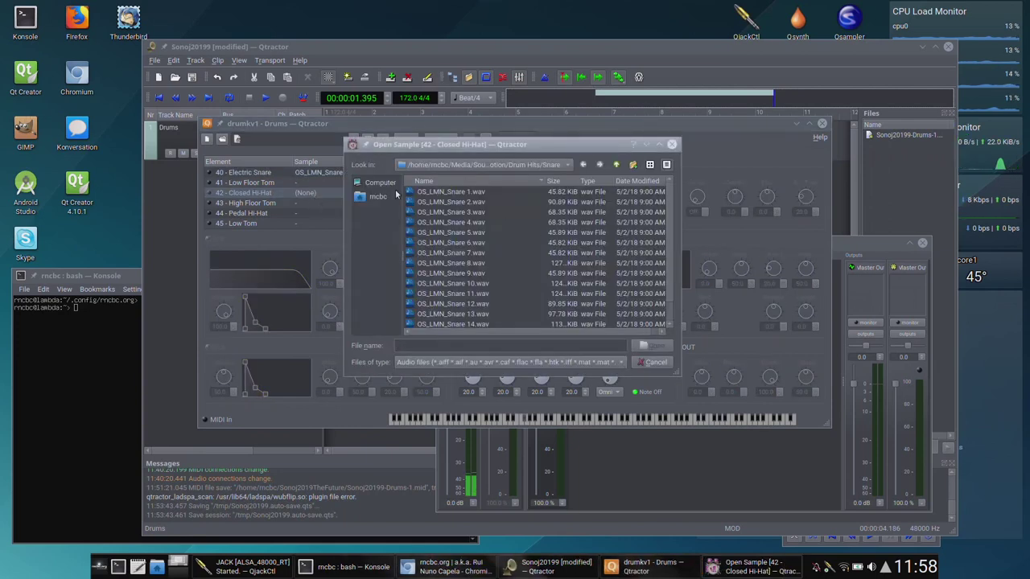
left_click(617, 165)
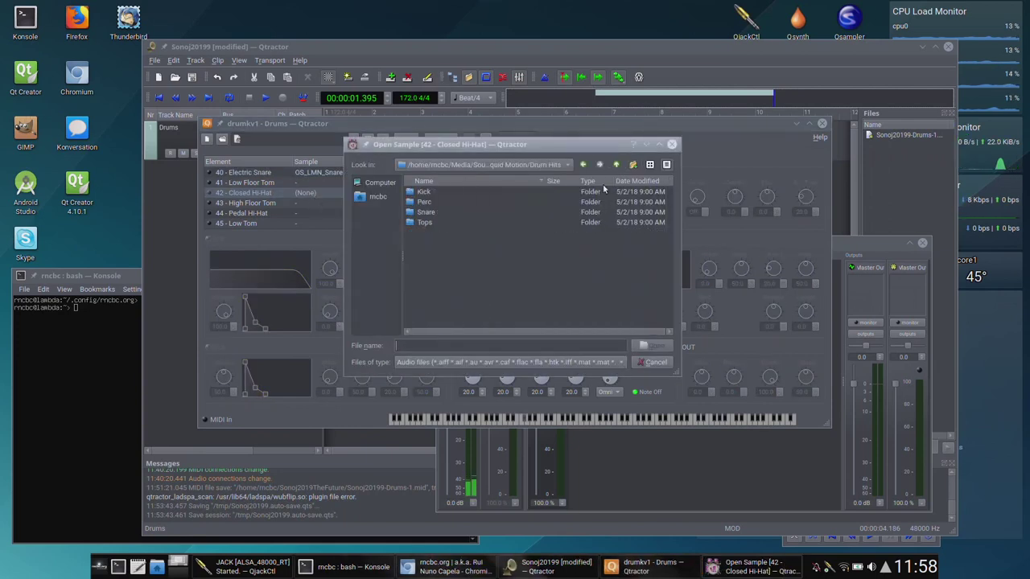
double_click(426, 222)
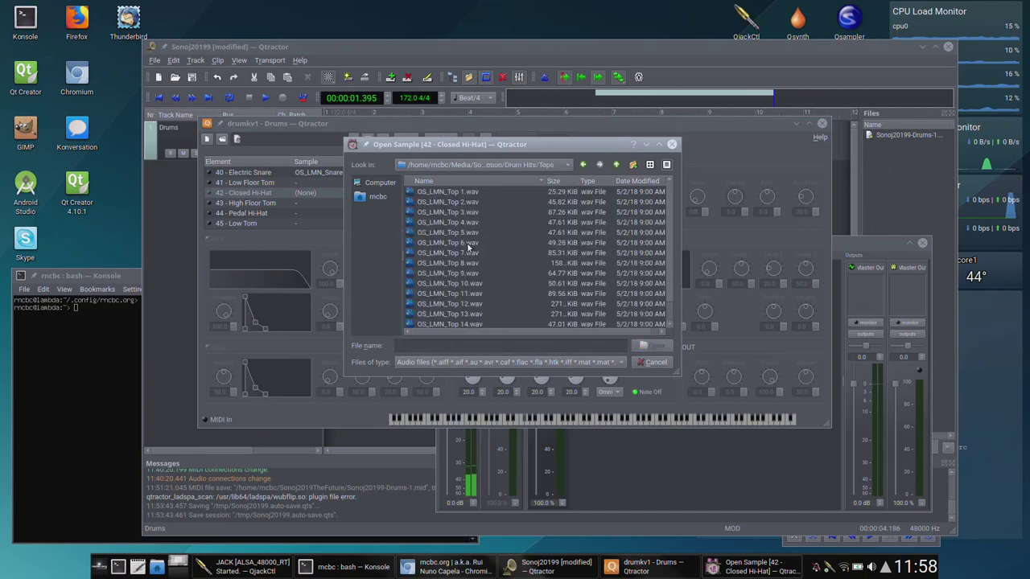
double_click(463, 244)
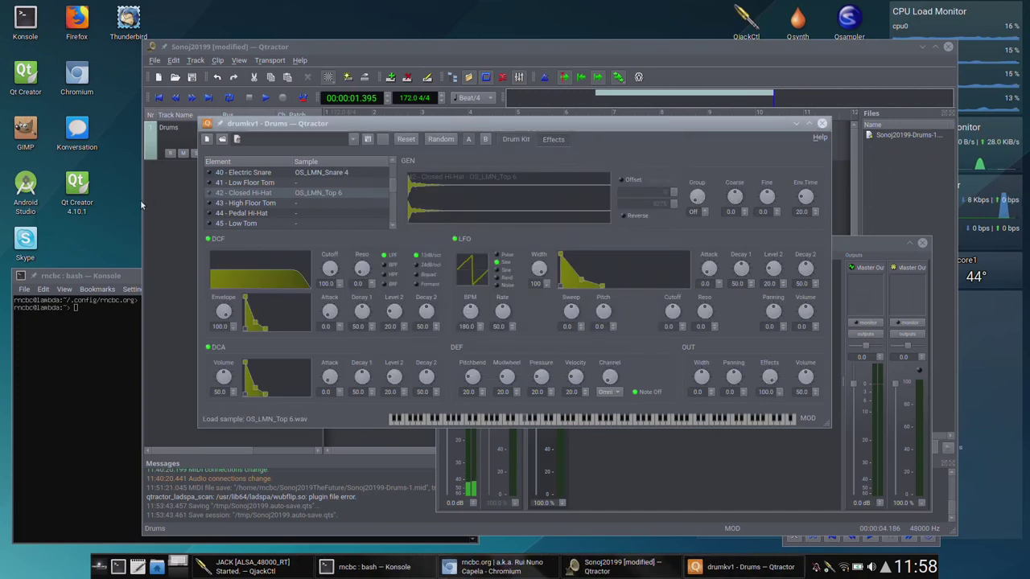
left_click(210, 194)
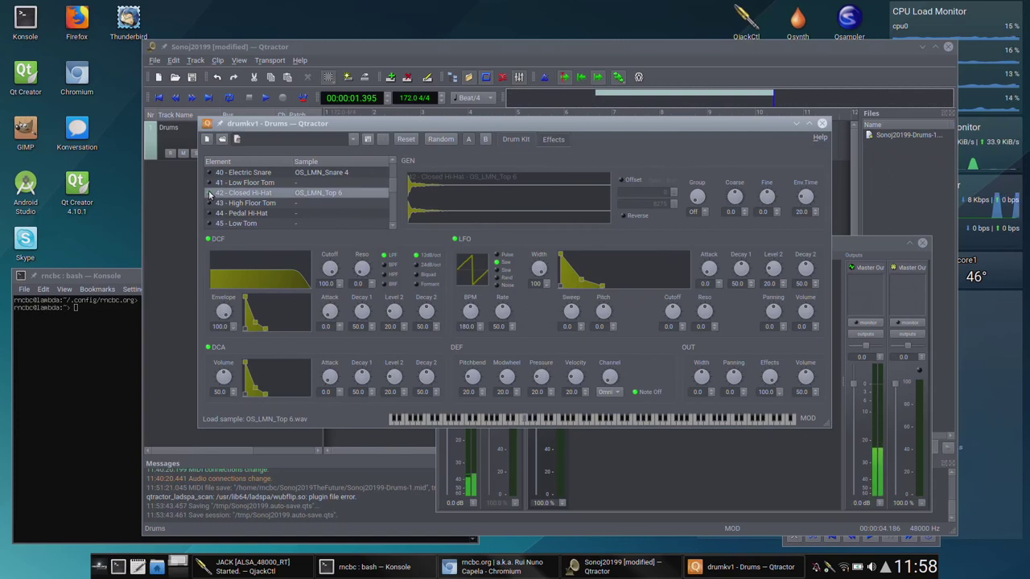
left_click(210, 194)
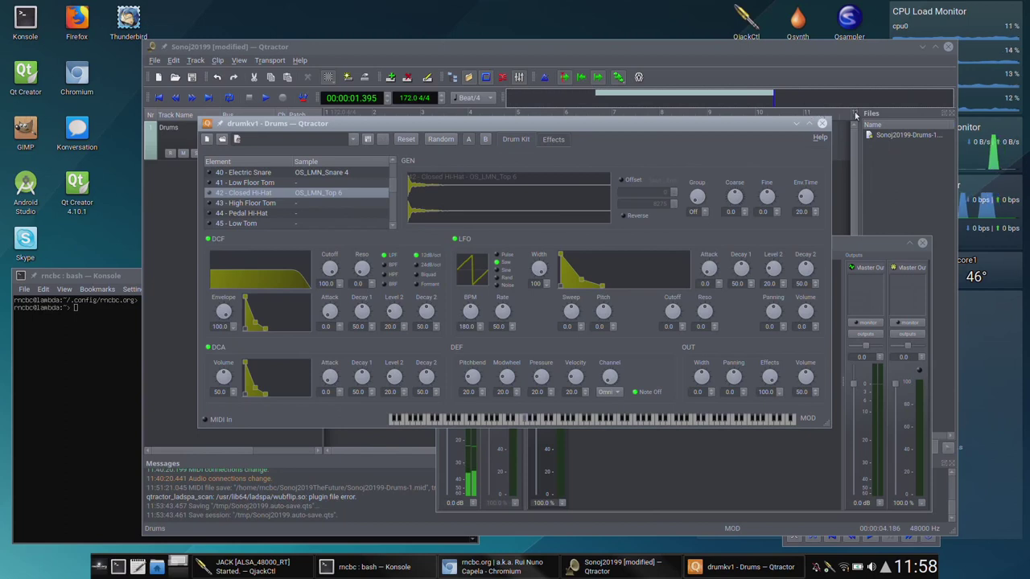
left_click(822, 123)
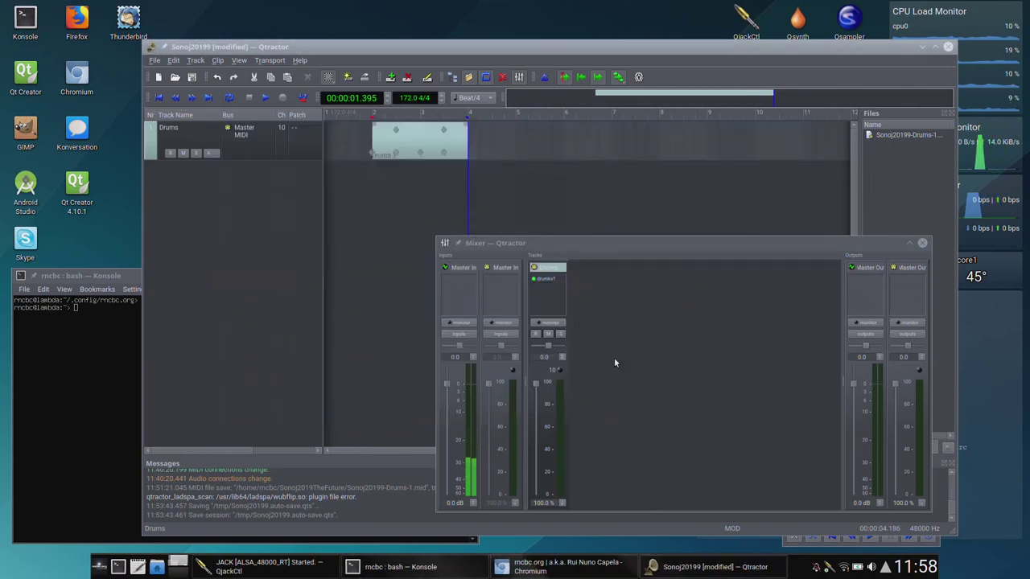
Step: Open the Drums clip for editing and enter Closed Hi-Hat (42) notes on every beat of its two bars
double_click(422, 156)
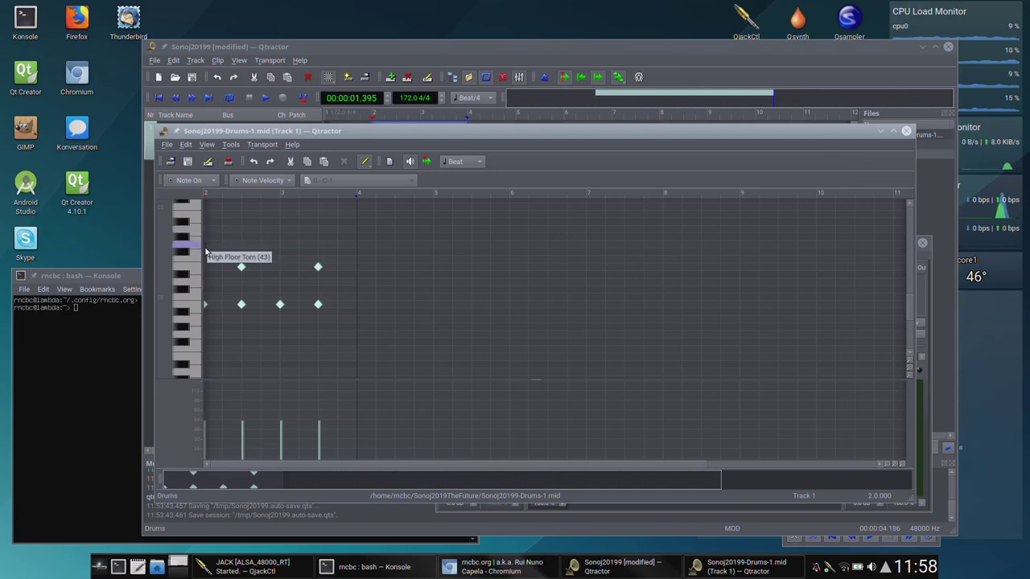
key("ctrl+z")
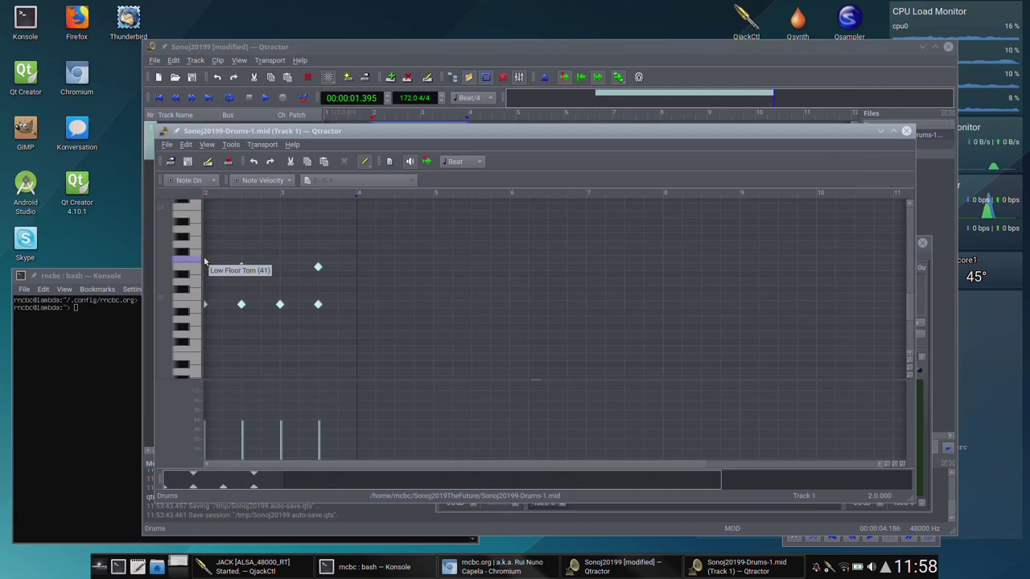
left_click_drag(206, 252, 223, 252)
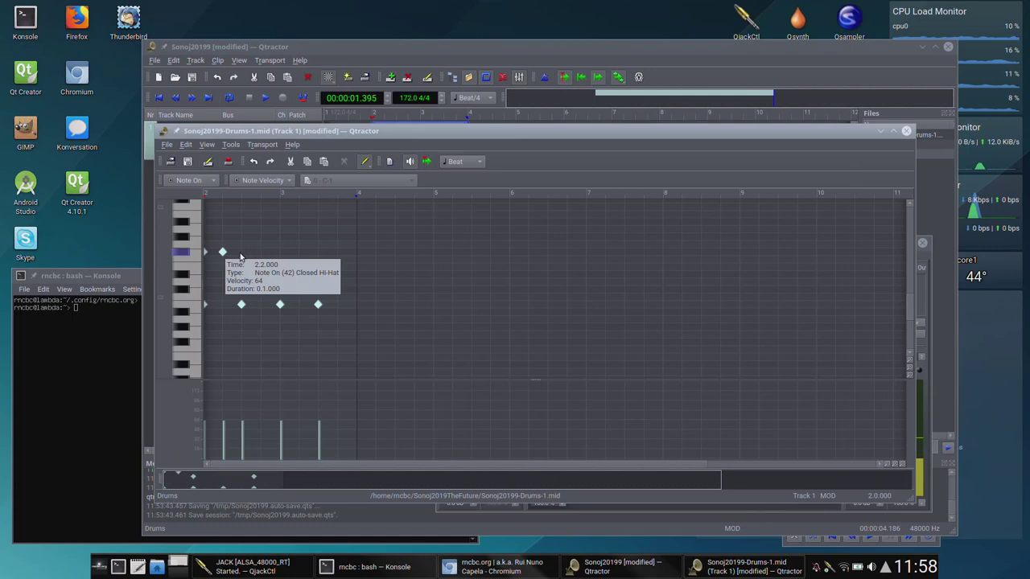
left_click(241, 266)
left_click(241, 252)
left_click(260, 252)
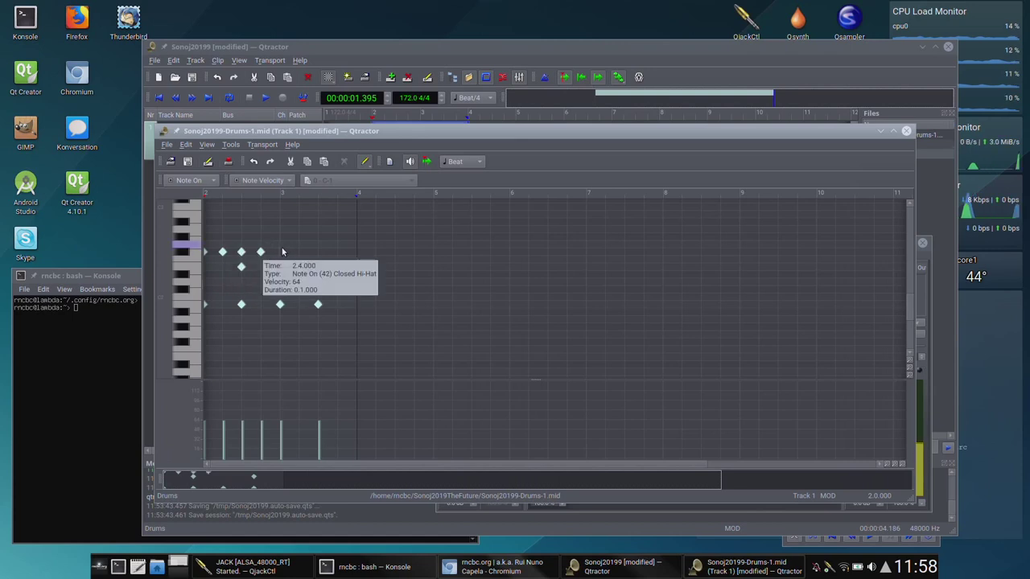
left_click(282, 252)
left_click(300, 245)
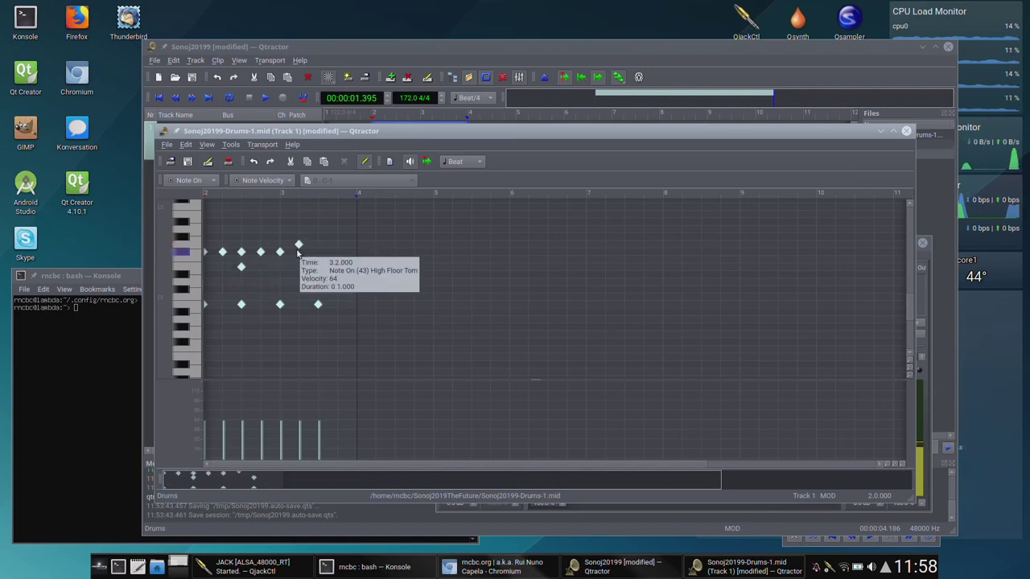
left_click(318, 266)
left_click(319, 253)
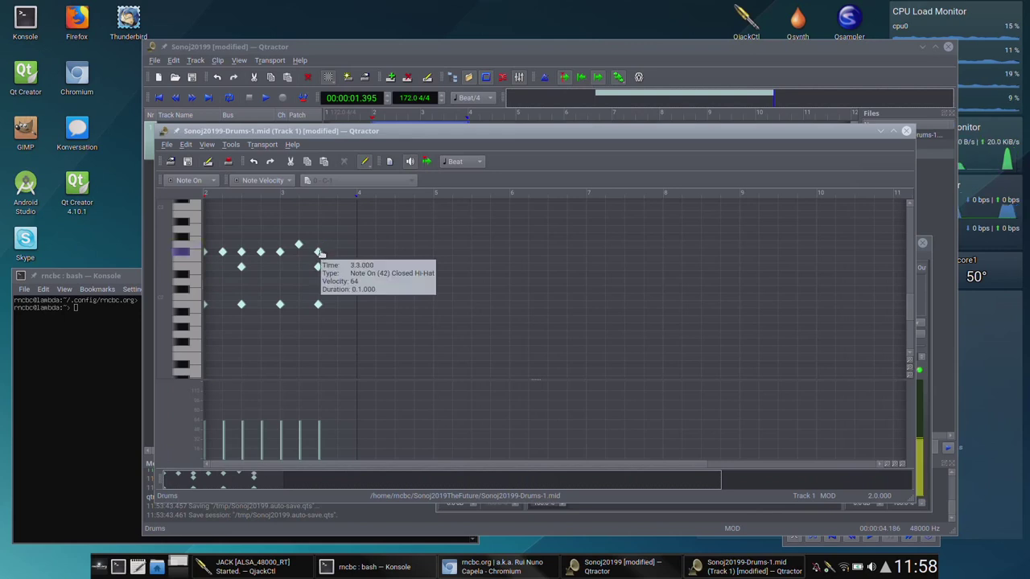
left_click(337, 252)
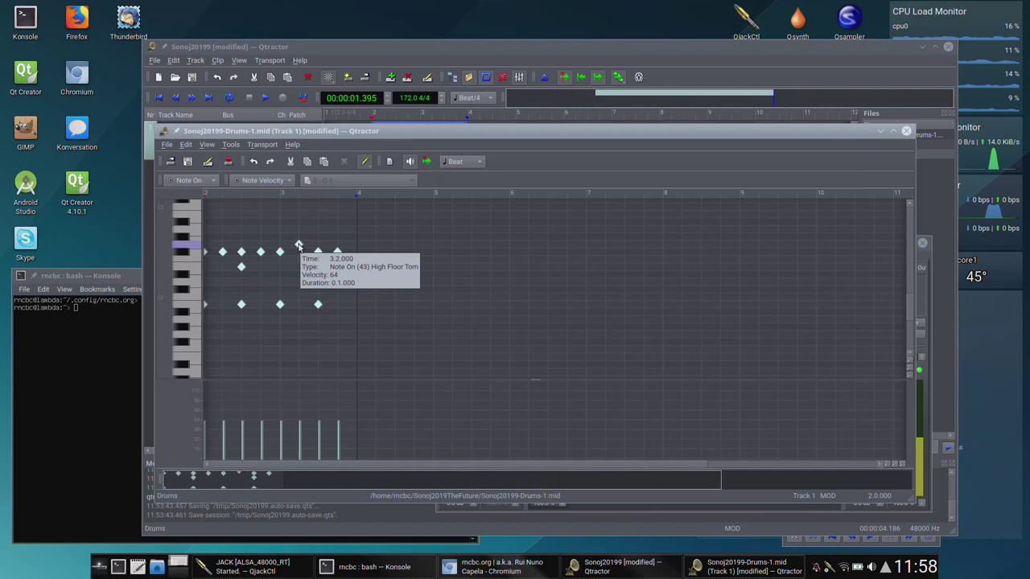
left_click(298, 245)
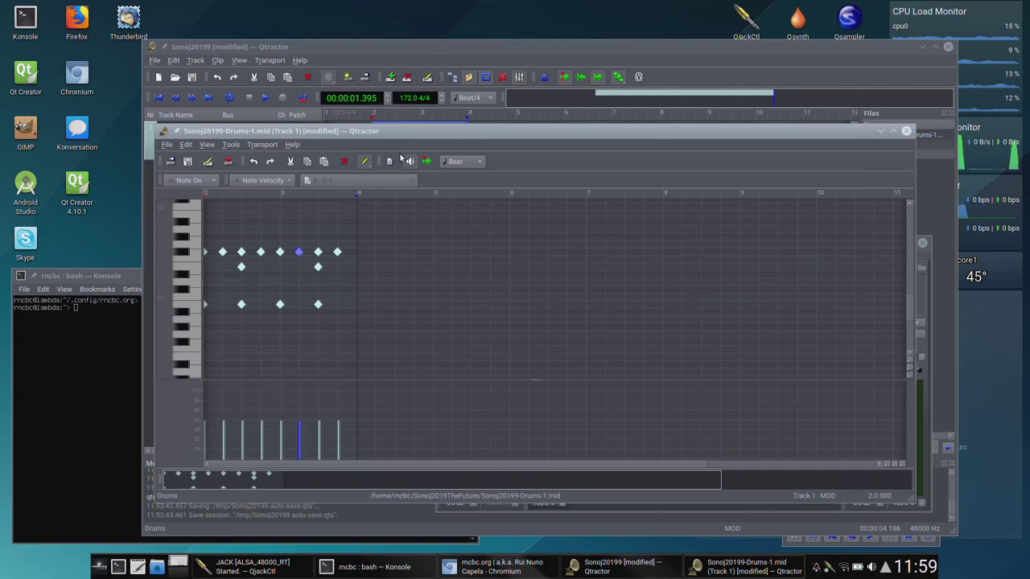
Step: Play the pattern with the new hi-hat notes and set the playback loop to the Drums clip's range
key("space")
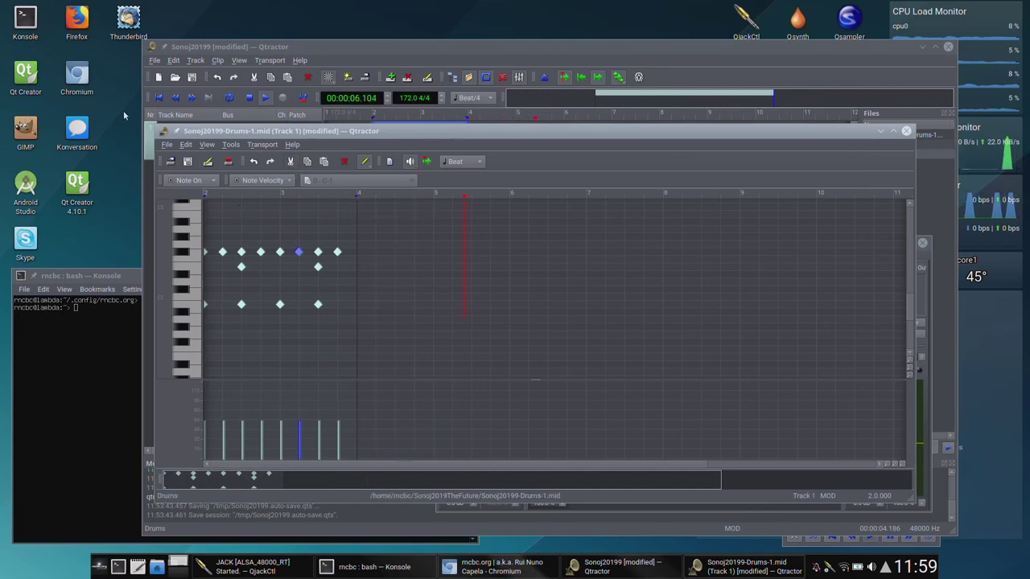
left_click(168, 145)
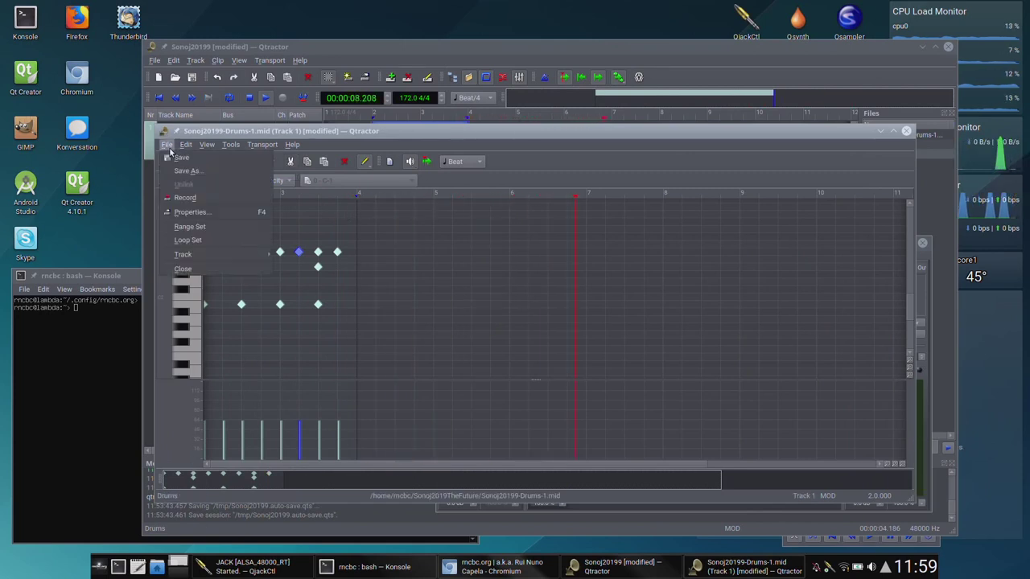
left_click(206, 244)
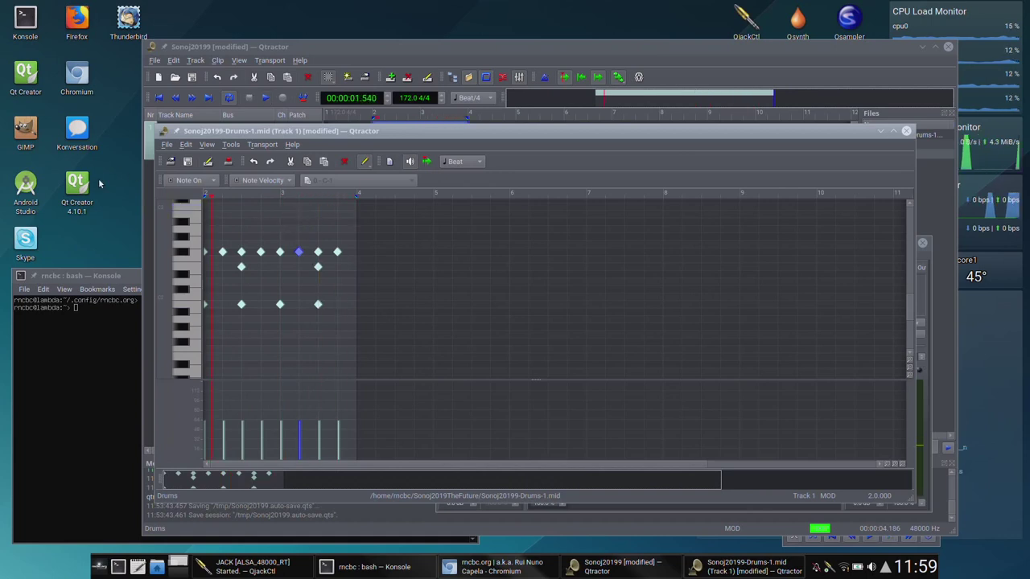
Step: Try Beat/2 and Beat/4 snapping in the MIDI clip editor and settle on Beat/2
left_click(456, 162)
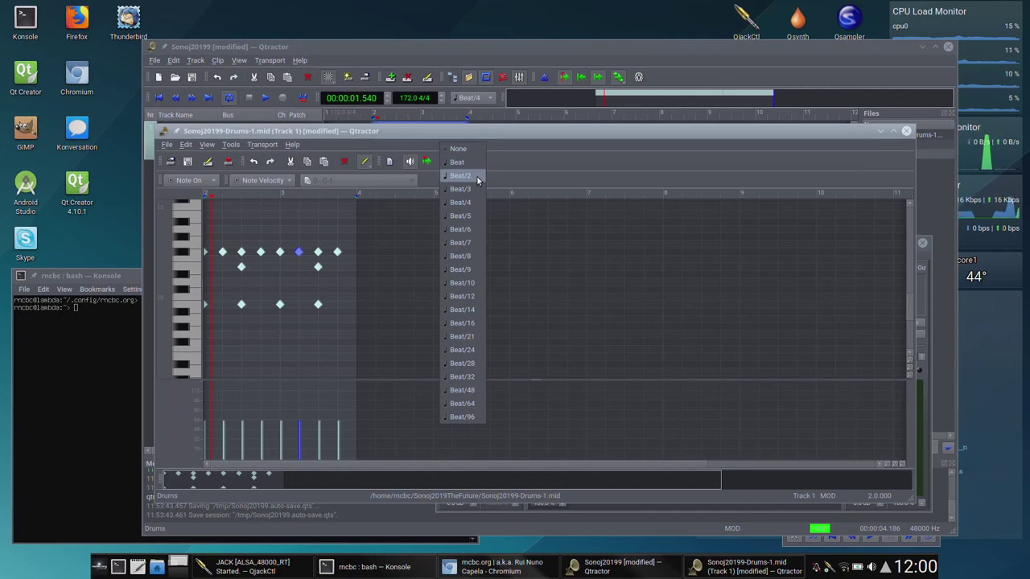
left_click(477, 177)
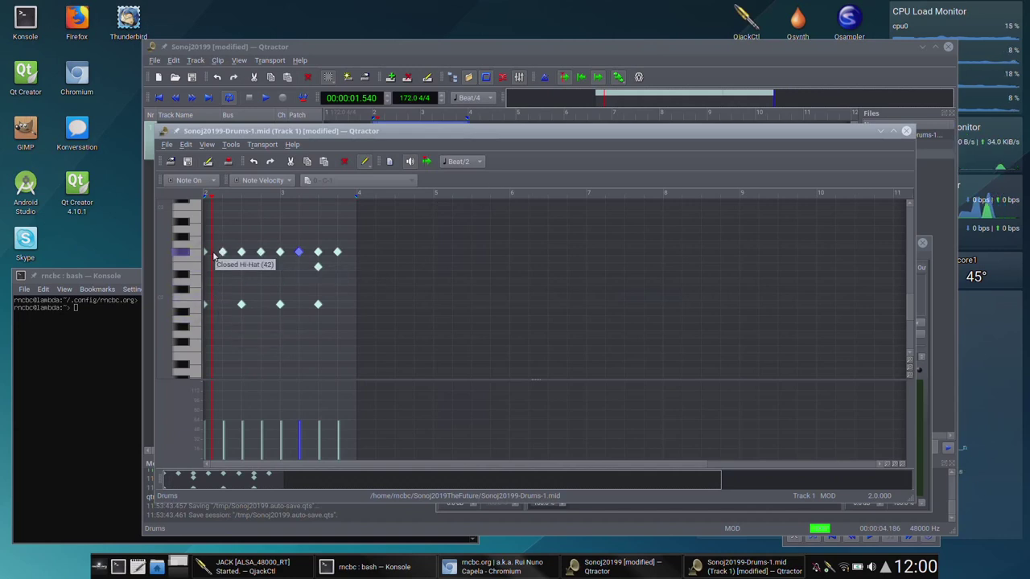
left_click(479, 163)
left_click(480, 189)
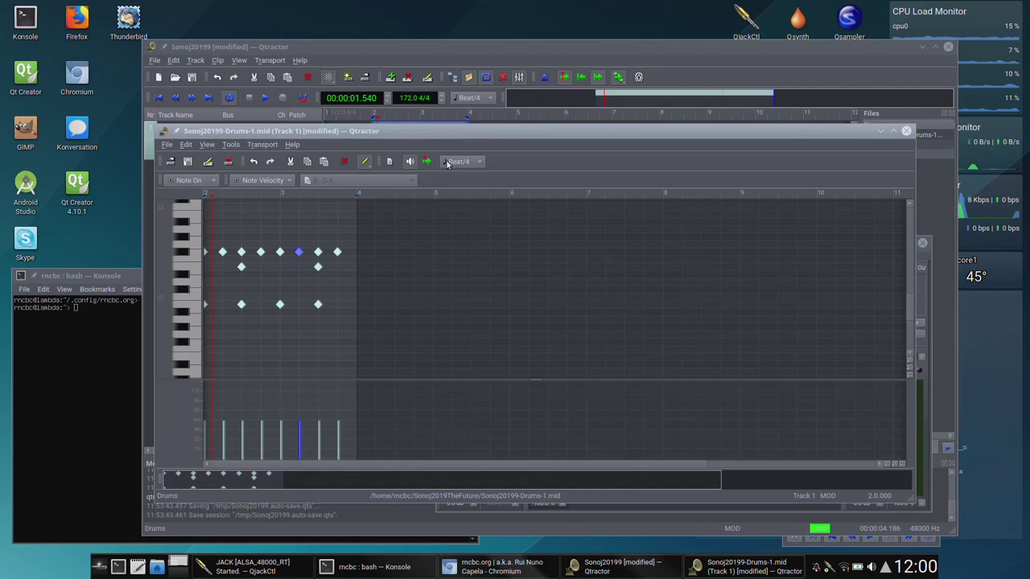
left_click(454, 163)
left_click(471, 135)
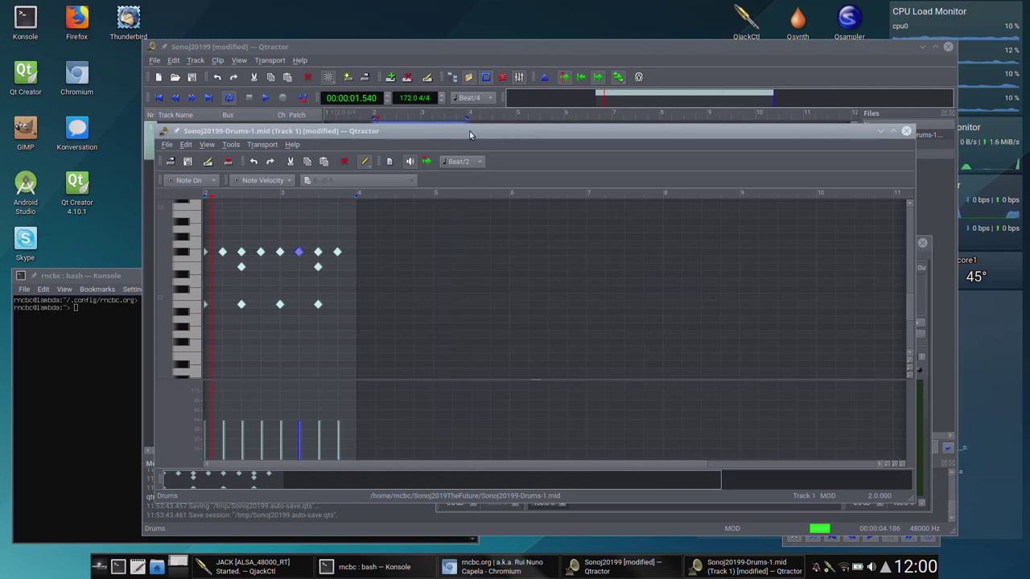
Step: Toggle the snap grid display in the MIDI clip editor
left_click(211, 146)
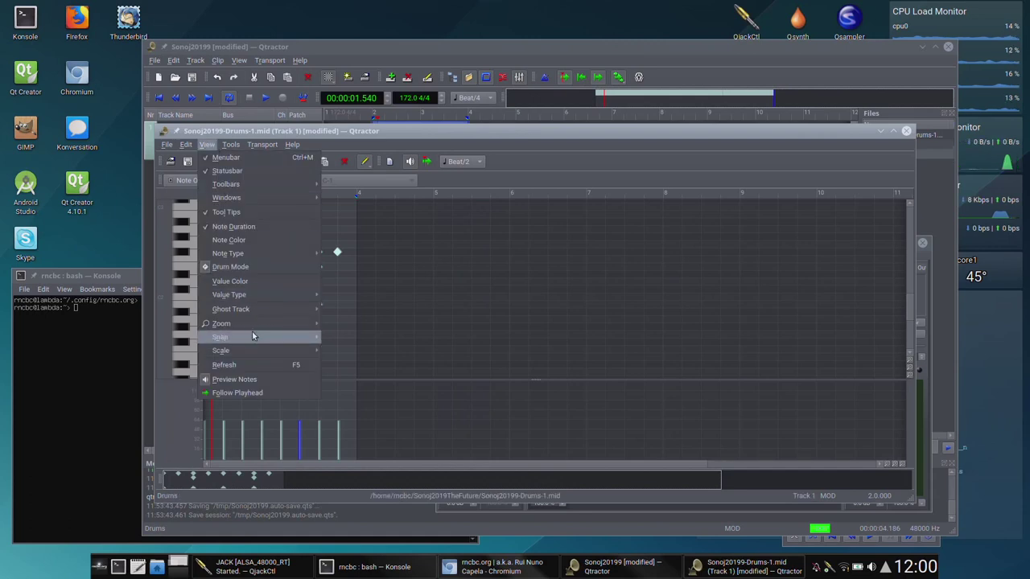
mouse_move(245, 293)
mouse_move(255, 336)
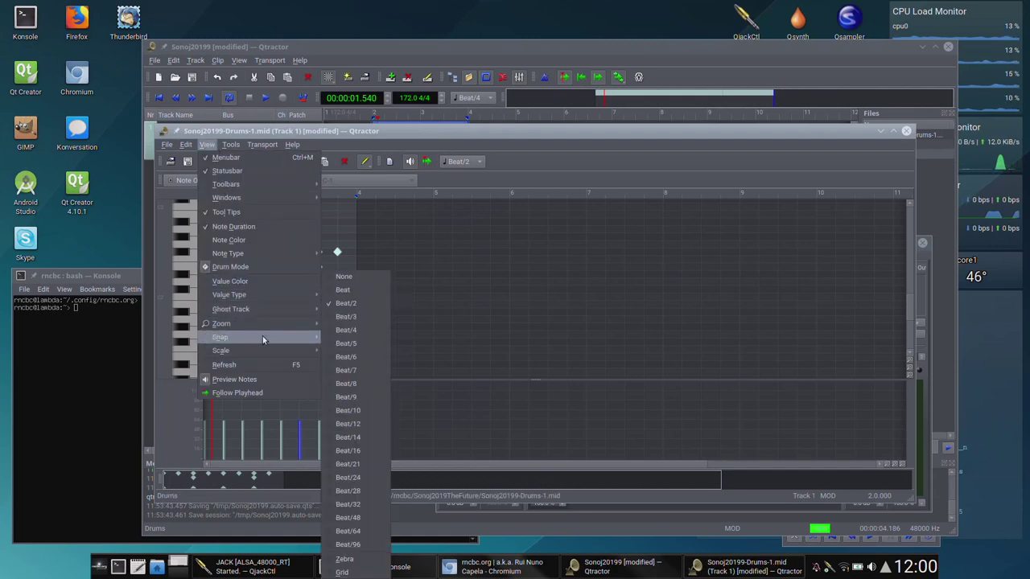
left_click(362, 576)
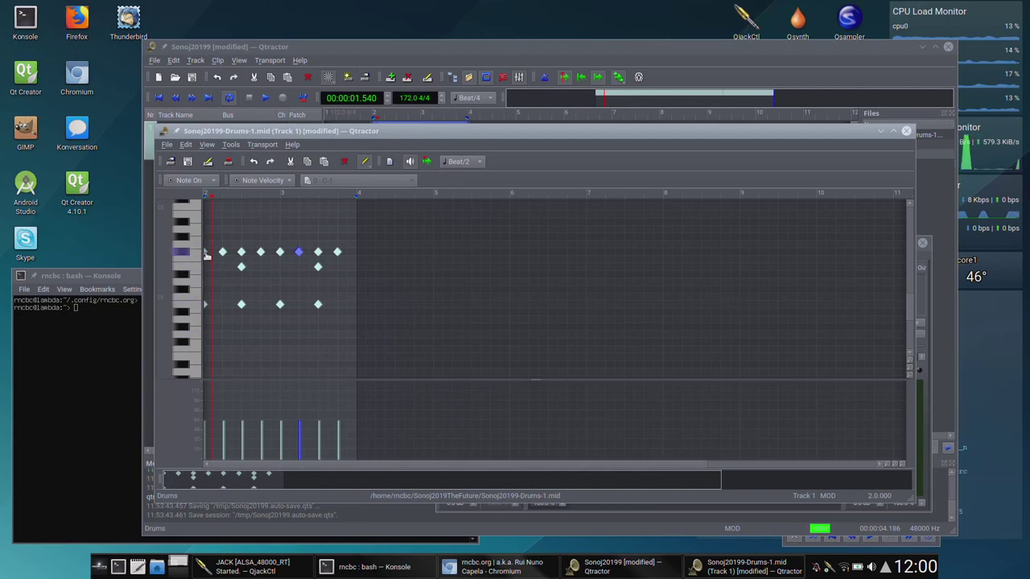
Step: Add Closed Hi-Hat (42) notes on the half beats between the existing hi-hat notes across both bars
left_click(213, 252)
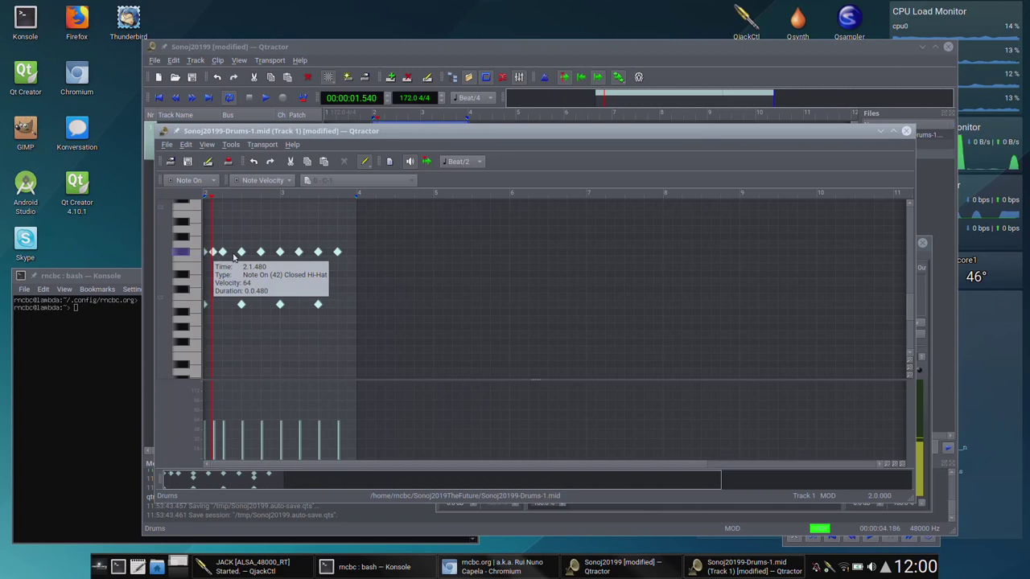
left_click(232, 251)
left_click(251, 251)
left_click(269, 251)
left_click(288, 252)
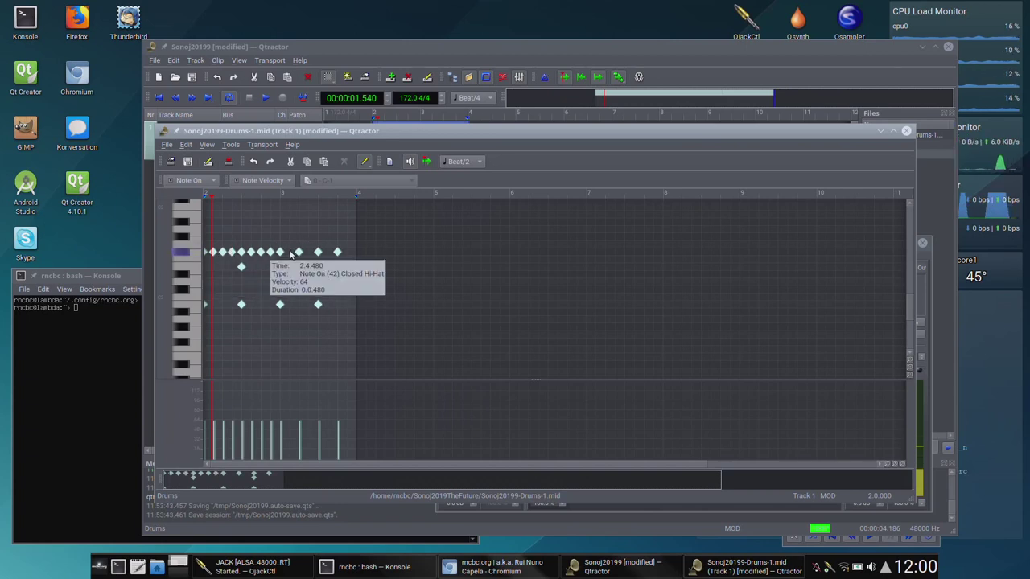
left_click(308, 252)
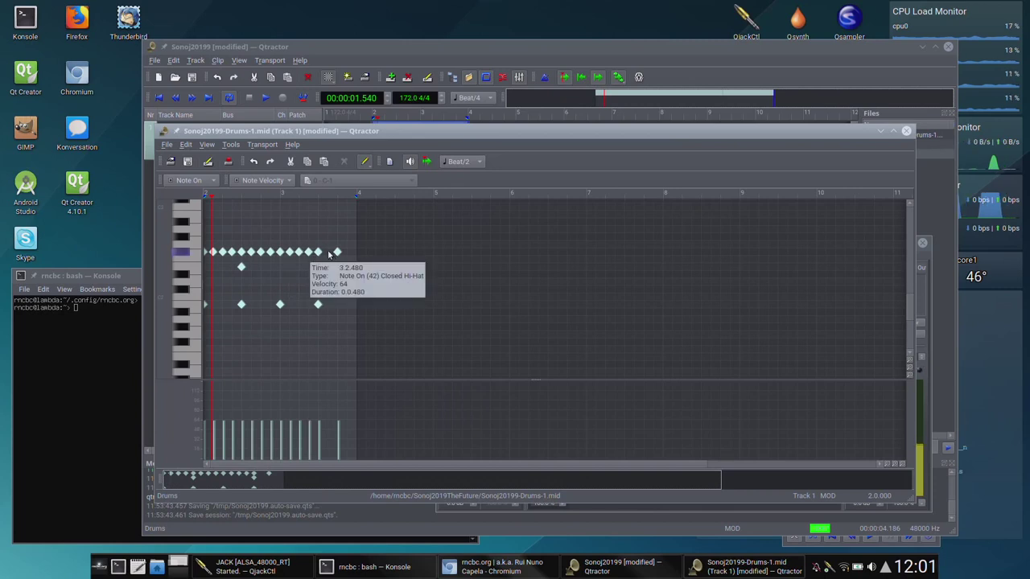
left_click(328, 252)
left_click(348, 252)
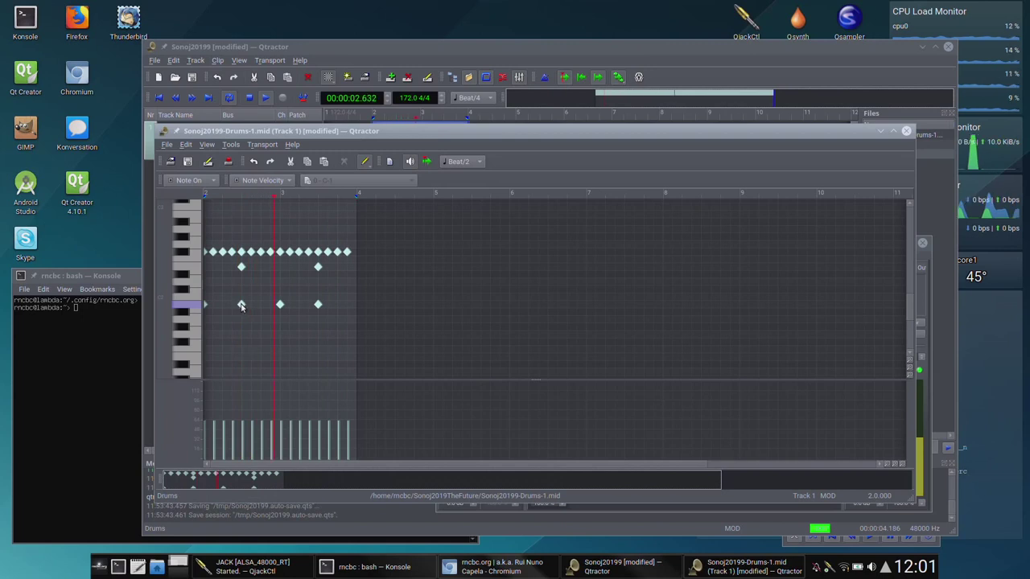
Step: During loop playback, shift the second and last bass drum notes half a beat earlier and add another on beat 4 of the second bar
left_click_drag(242, 306, 232, 305)
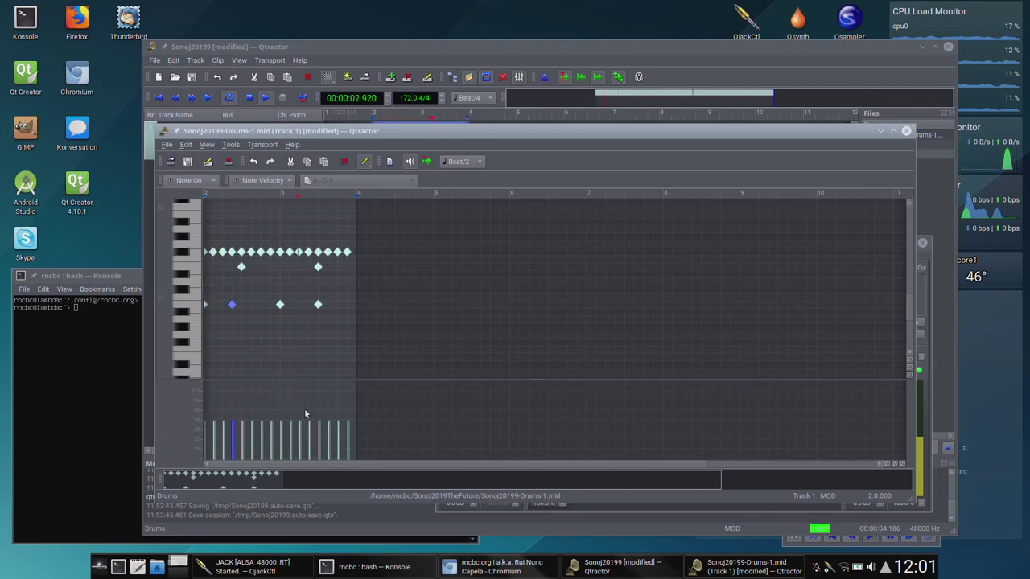
left_click_drag(318, 305, 309, 305)
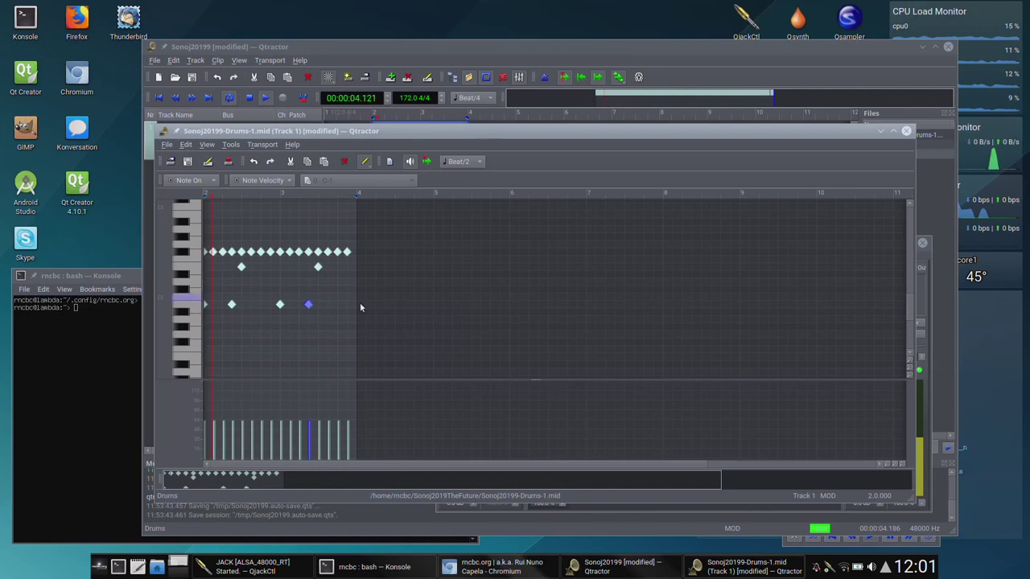
left_click(338, 304)
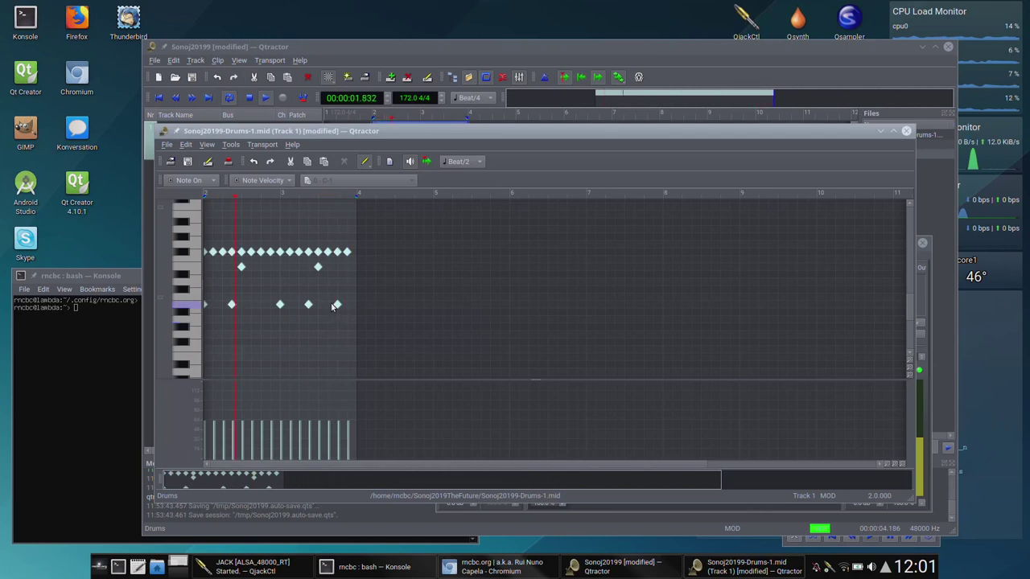
Step: Move the last bass drum note of the second bar half a beat earlier
left_click(338, 305)
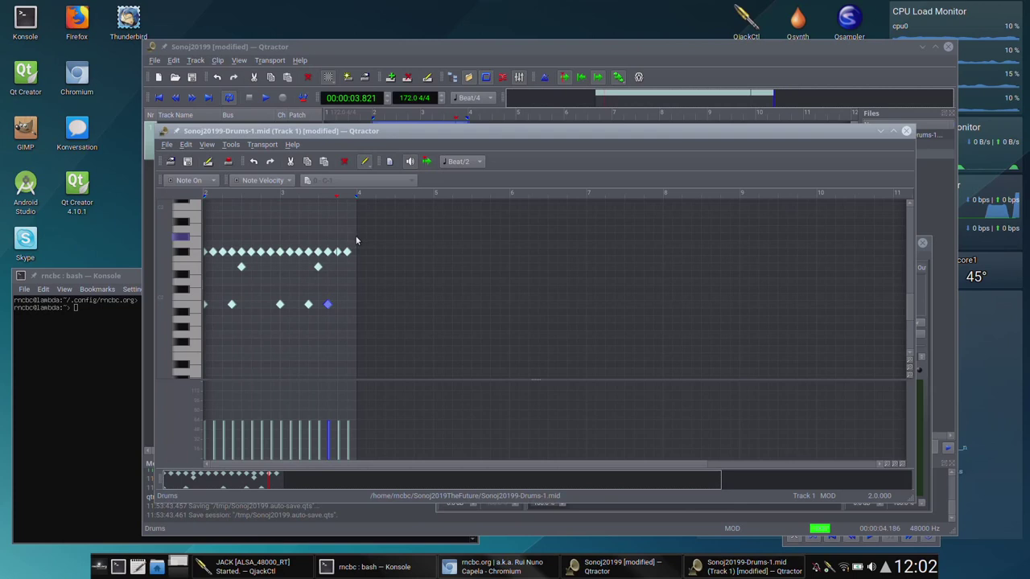
Step: Quantize all the clip's notes with a 5.0 % linear swing on the Beat and play the loop
left_click(519, 287)
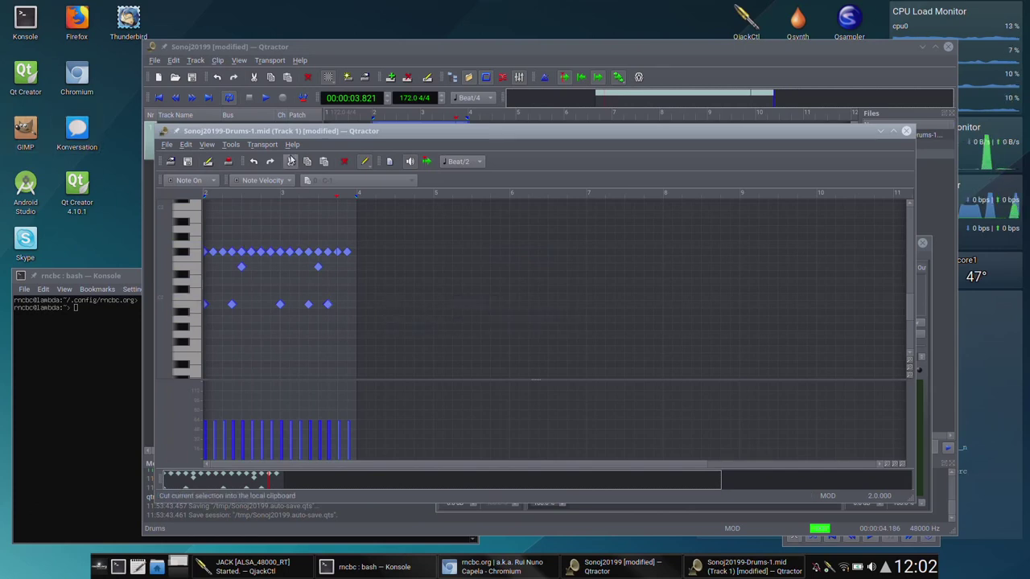
left_click(234, 145)
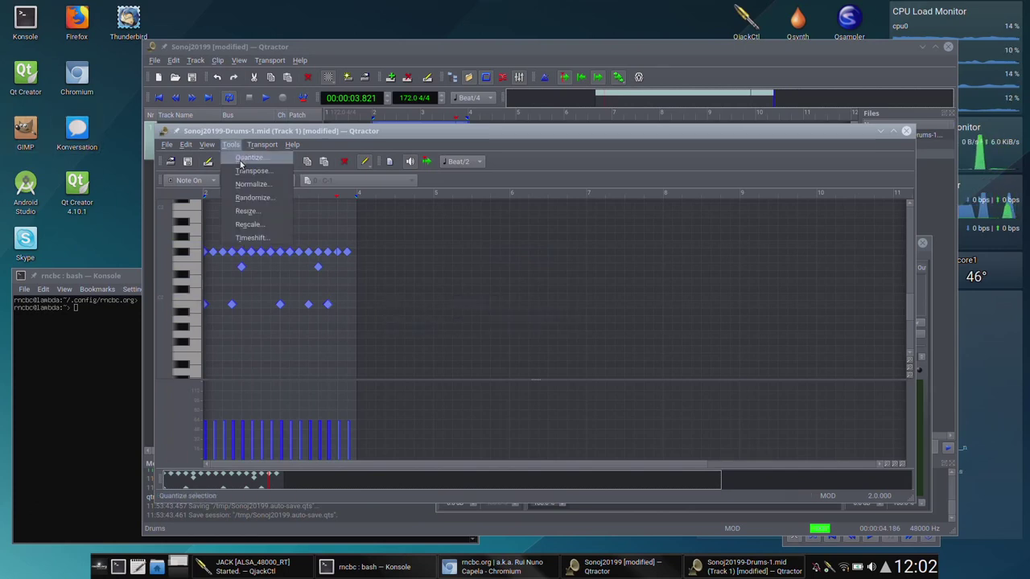
left_click(245, 158)
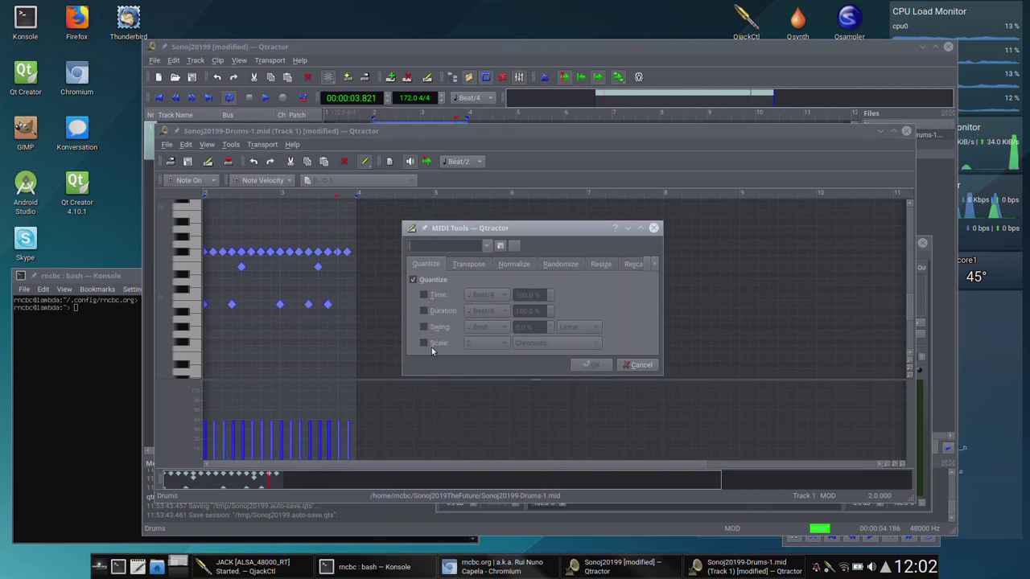
left_click(435, 328)
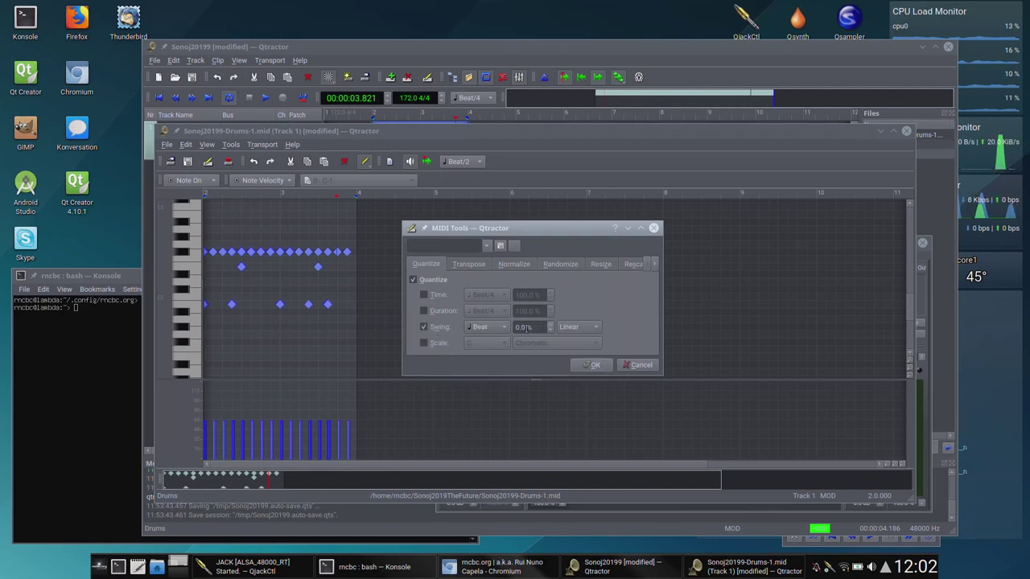
left_click(517, 326)
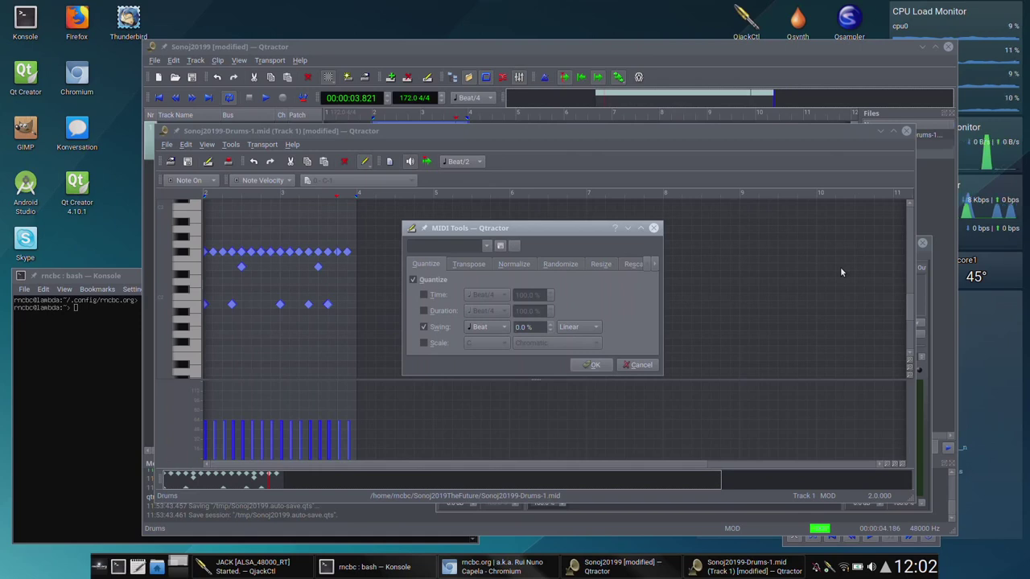
type("5")
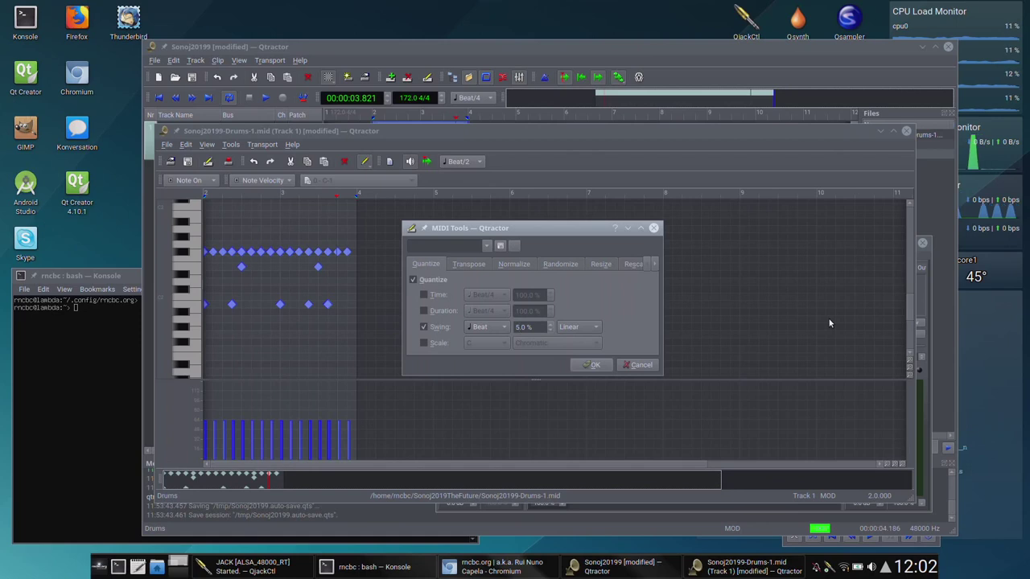
type(".")
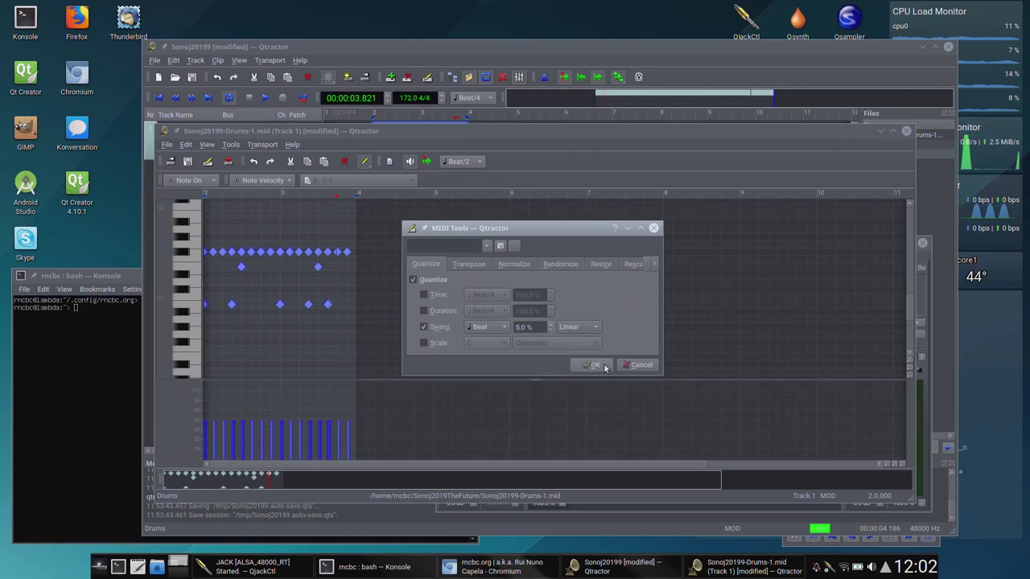
left_click(606, 367)
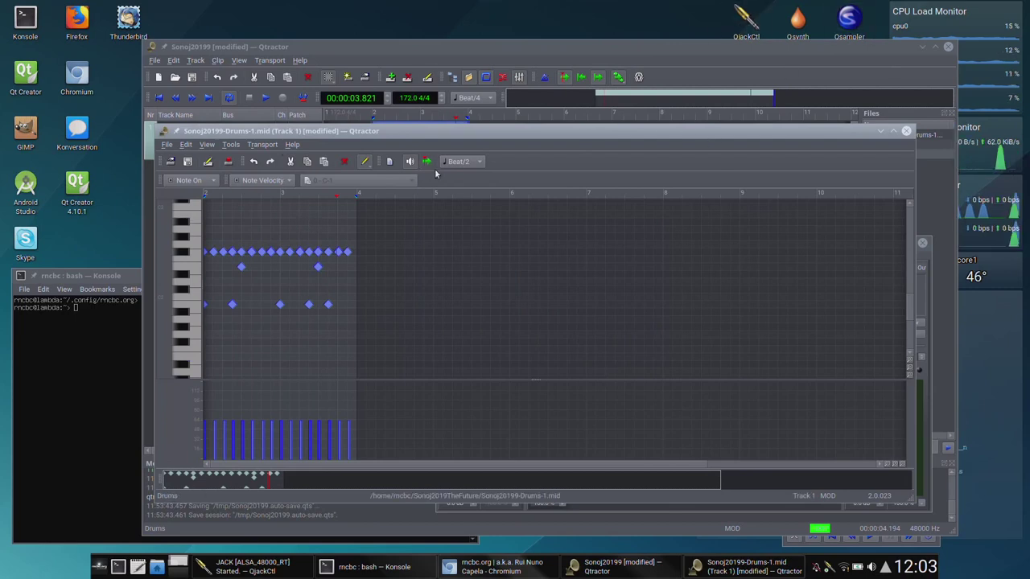
key("space")
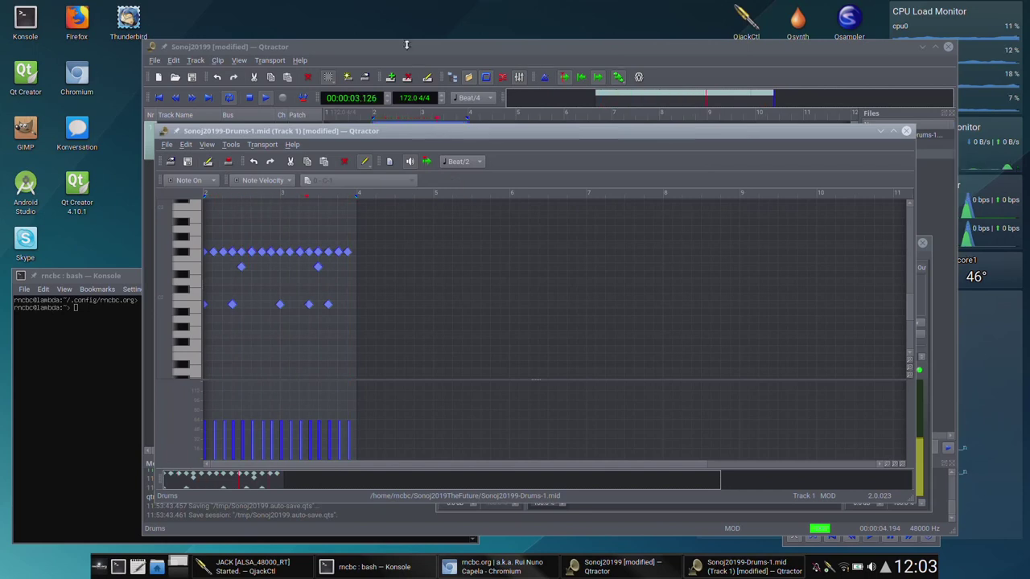
Step: Save the drum MIDI clip, then save the session as Sonoj20199 in the home folder
left_click(188, 164)
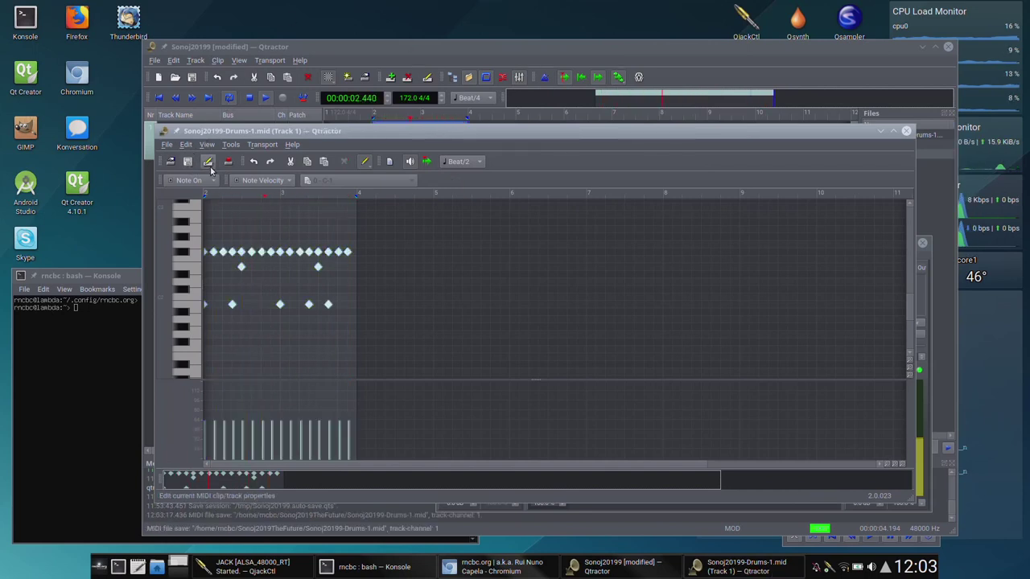
left_click(193, 78)
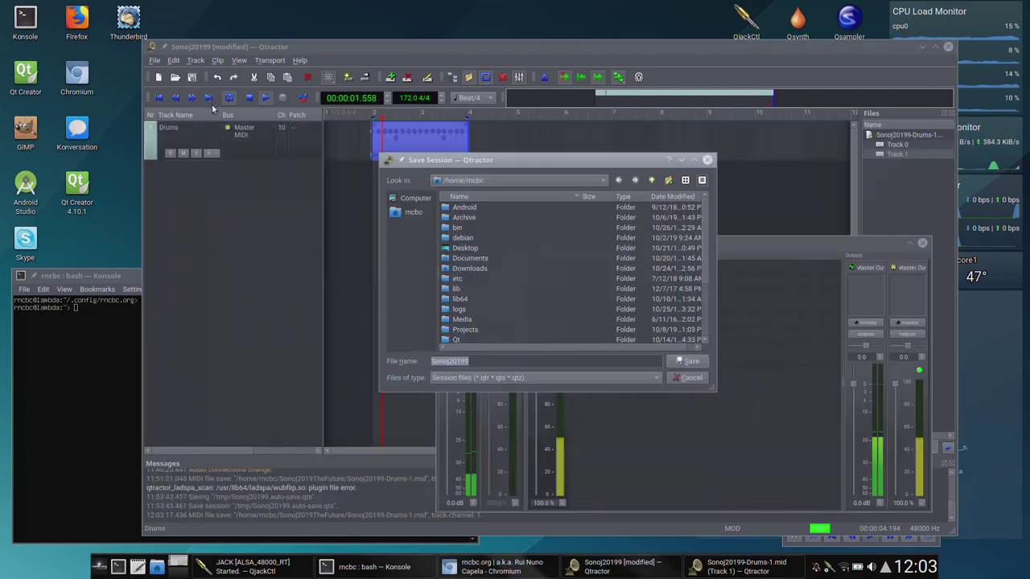
left_click(690, 362)
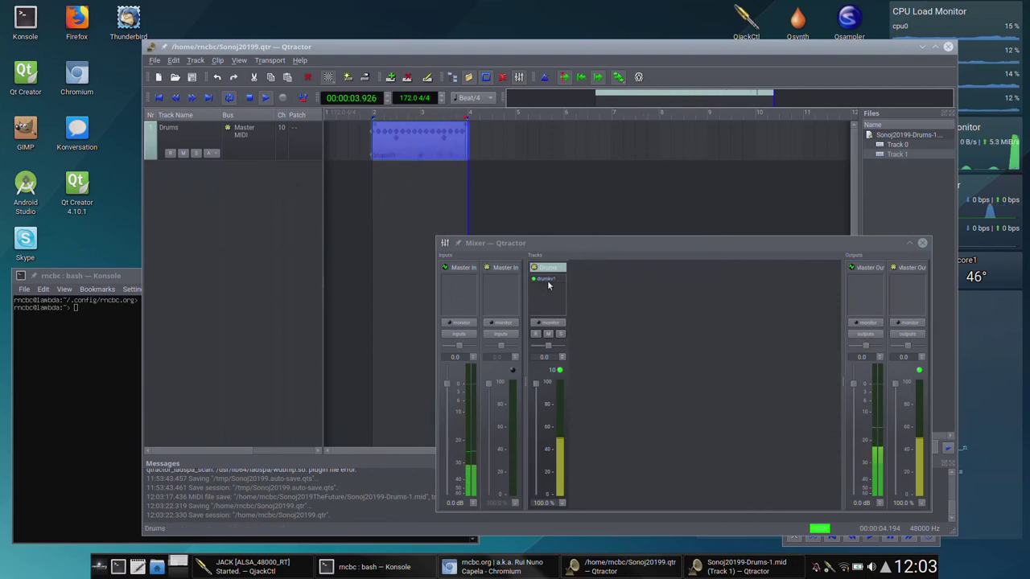
Step: Reopen the Drums clip in the MIDI editor and randomize the values of all its notes
double_click(425, 156)
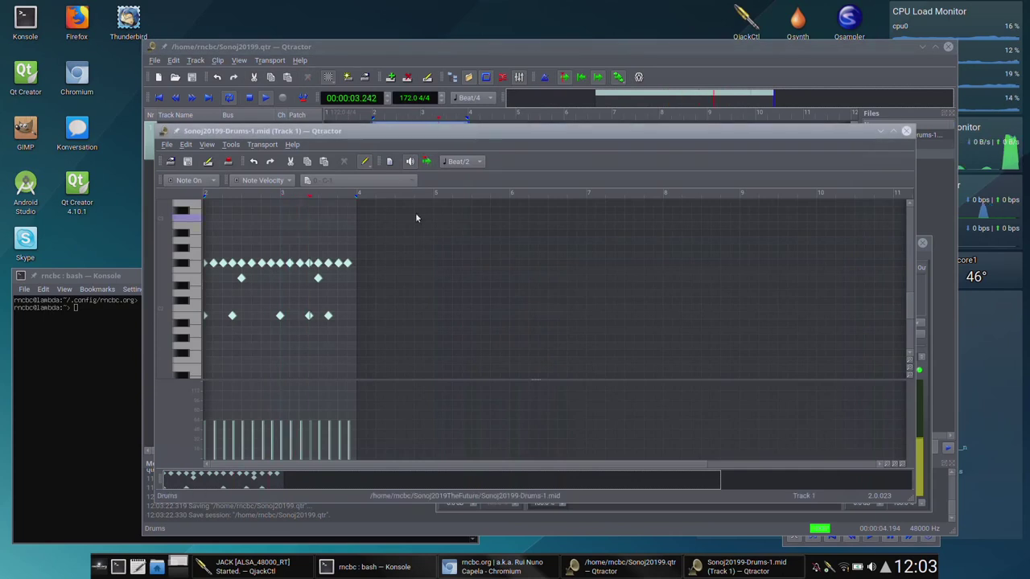
key("ctrl+a")
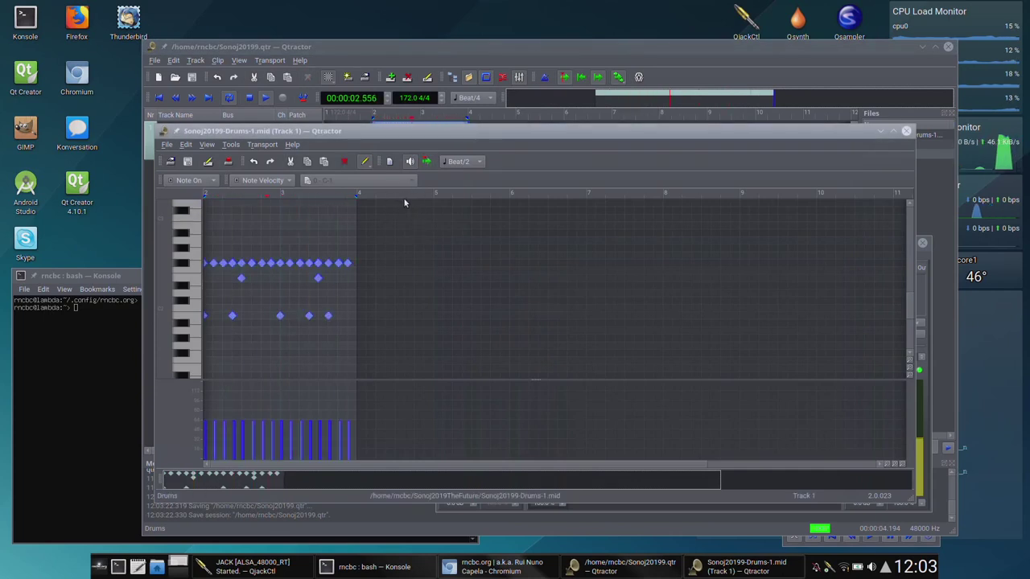
left_click(231, 145)
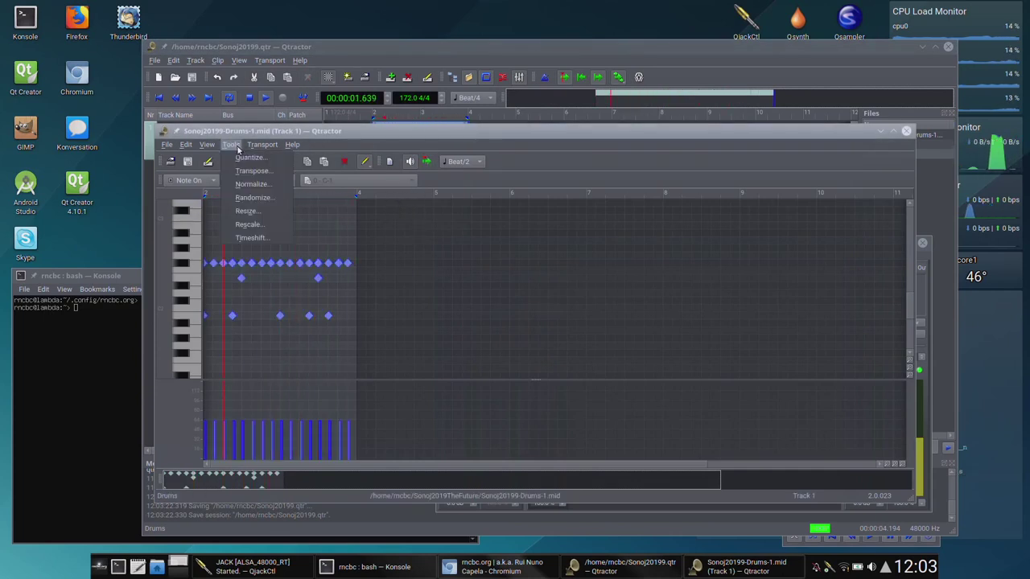
left_click(271, 200)
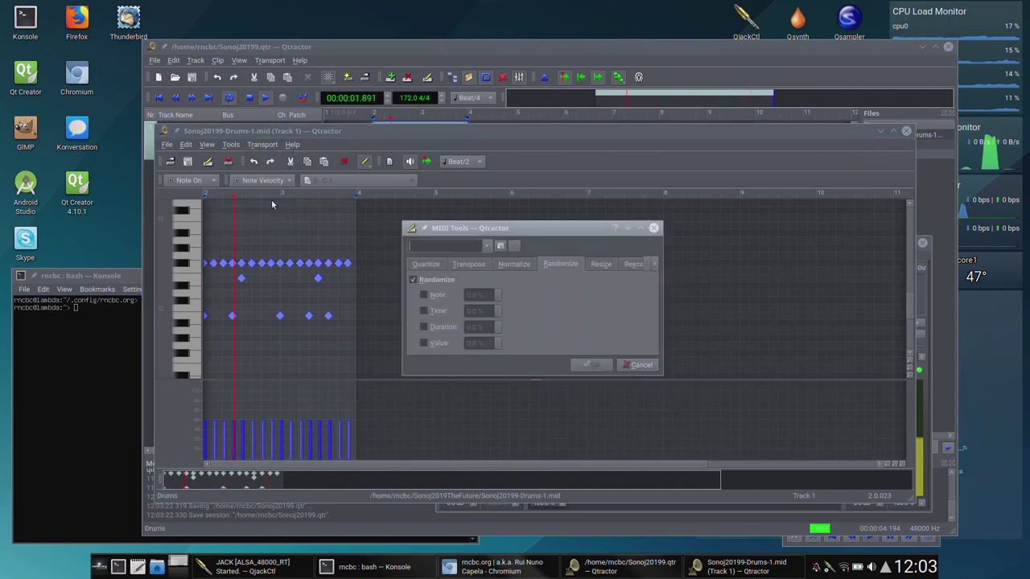
left_click(437, 345)
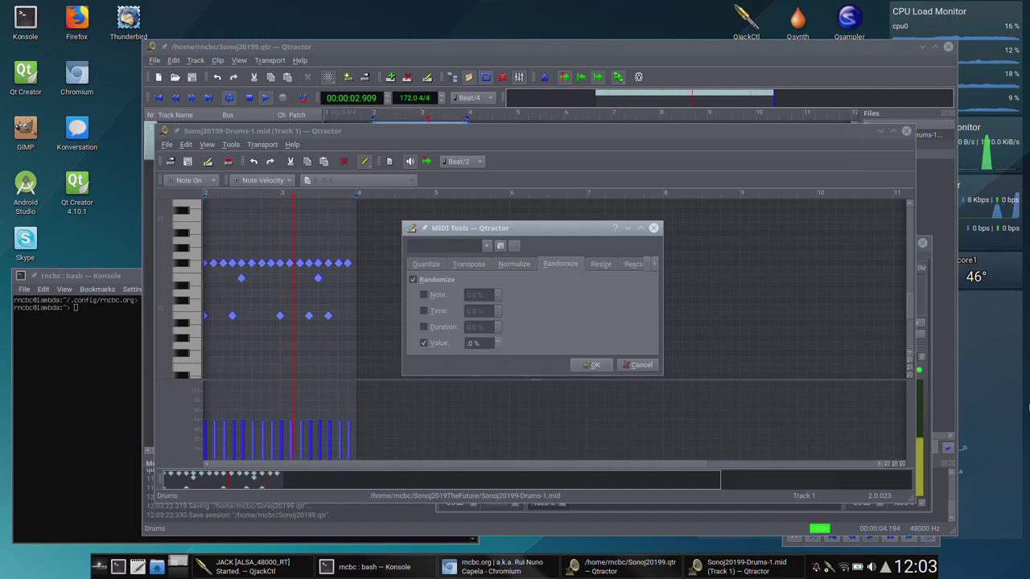
left_click(603, 367)
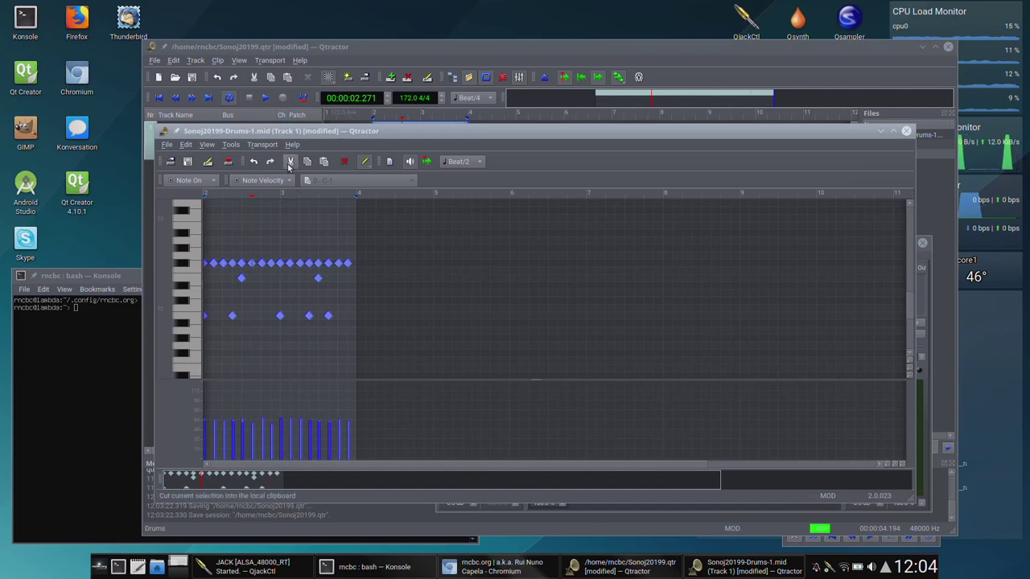
Step: Show the Time toolbar in the MIDI clip editor and set the time signature there to 7/4
left_click(211, 147)
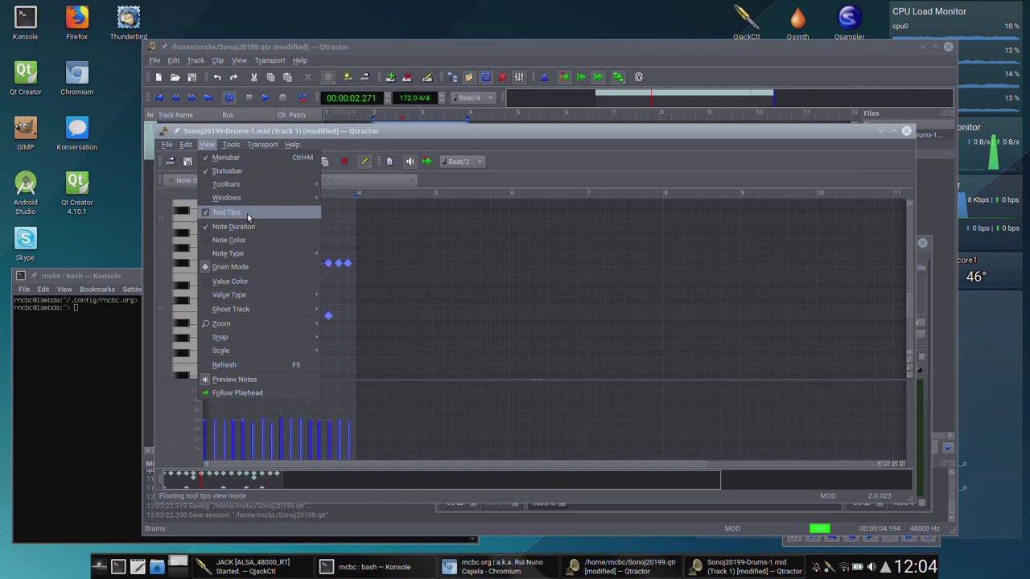
mouse_move(229, 186)
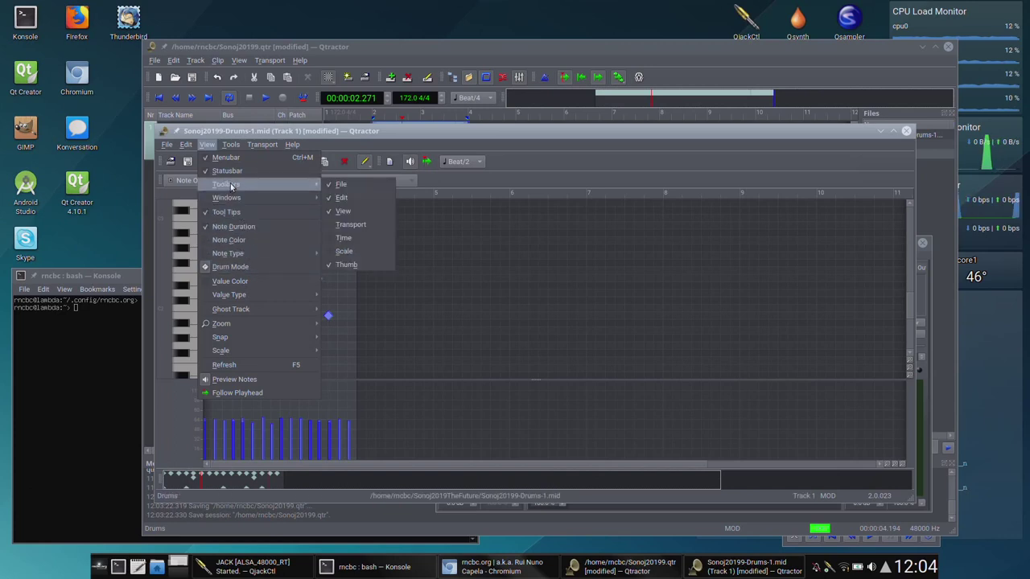
left_click(378, 239)
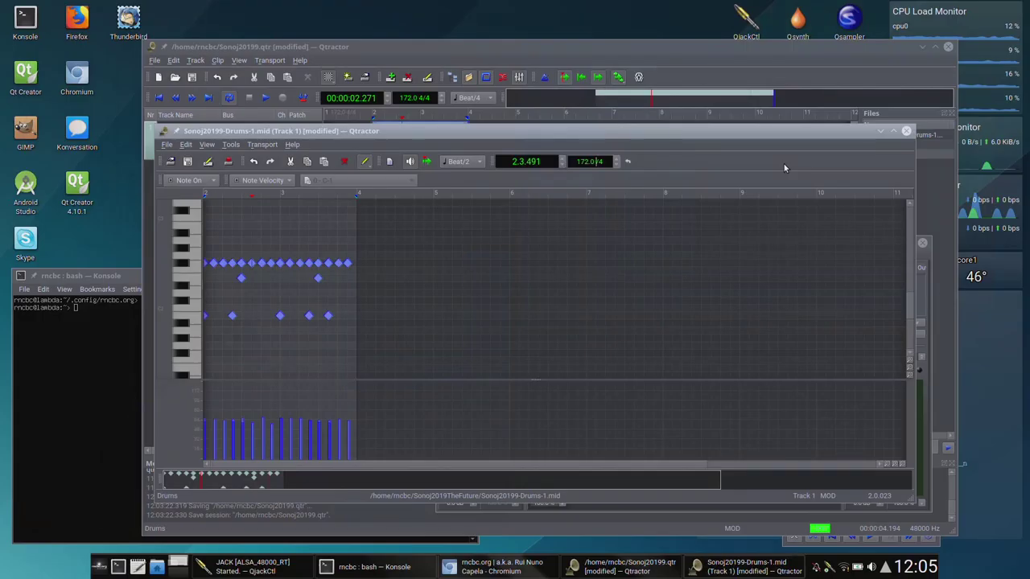
type("7")
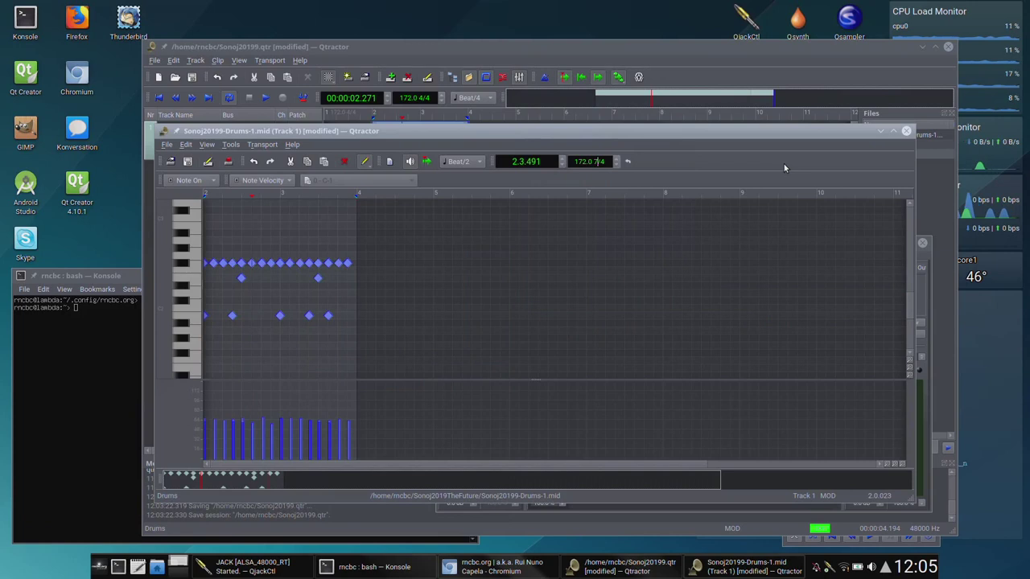
key("Return")
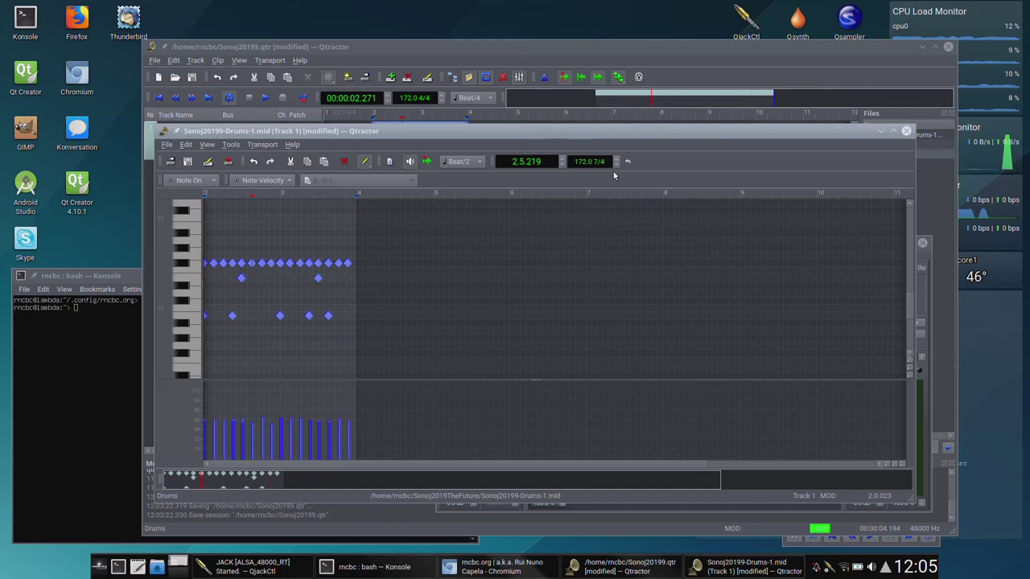
left_click(477, 55)
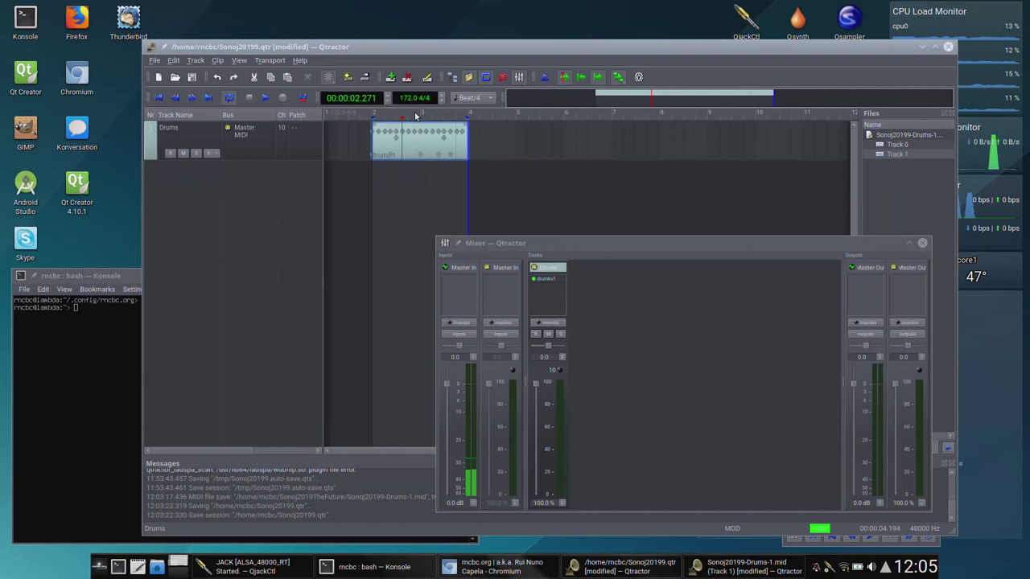
double_click(448, 156)
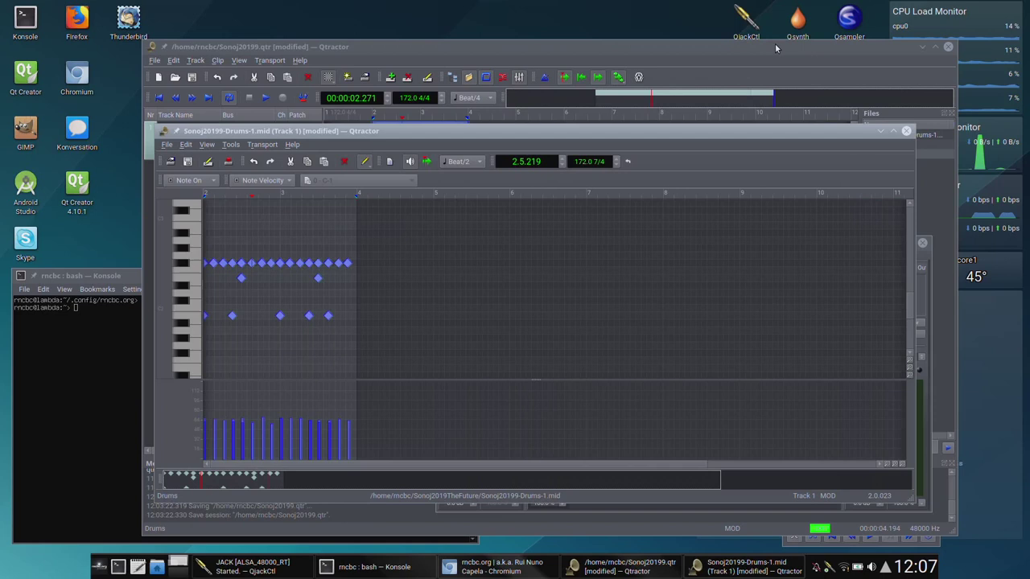
left_click(779, 48)
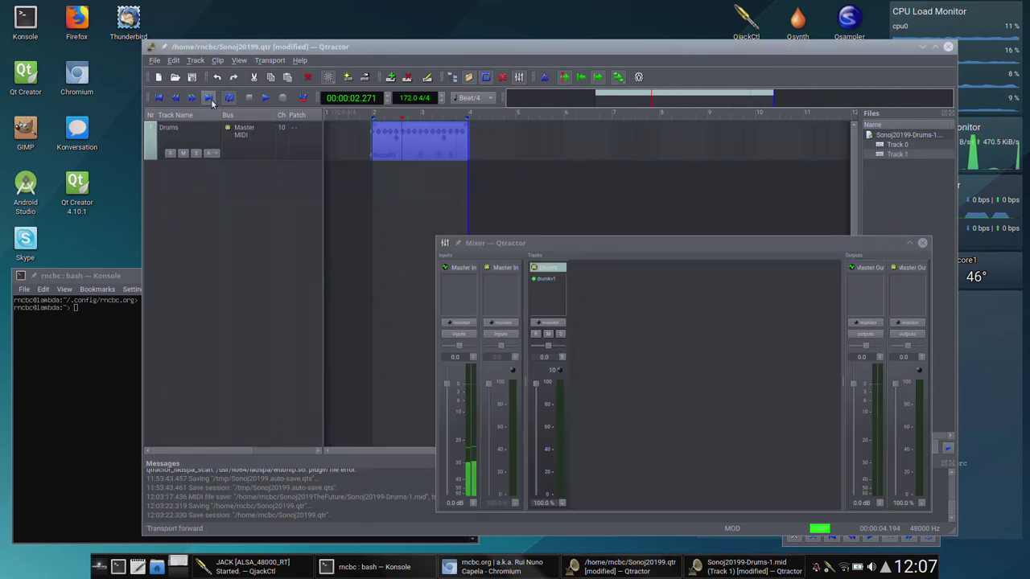